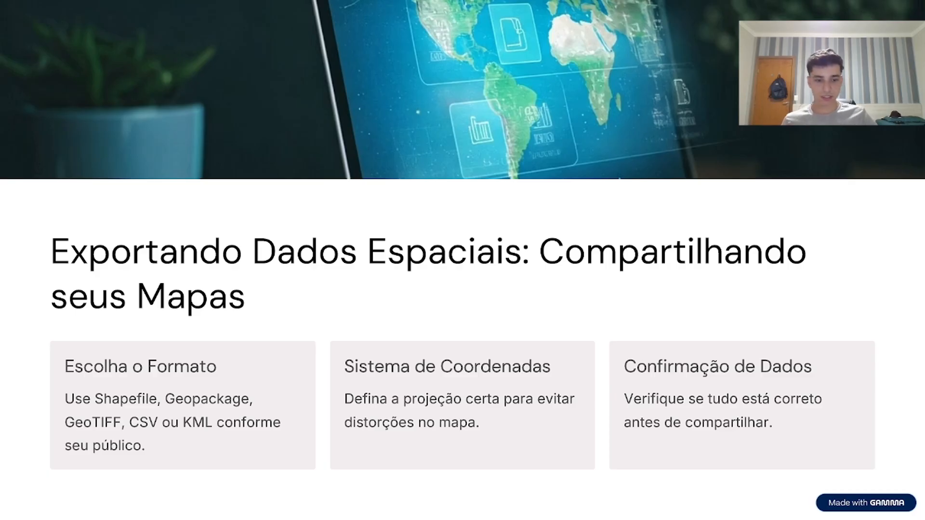
key(Right)
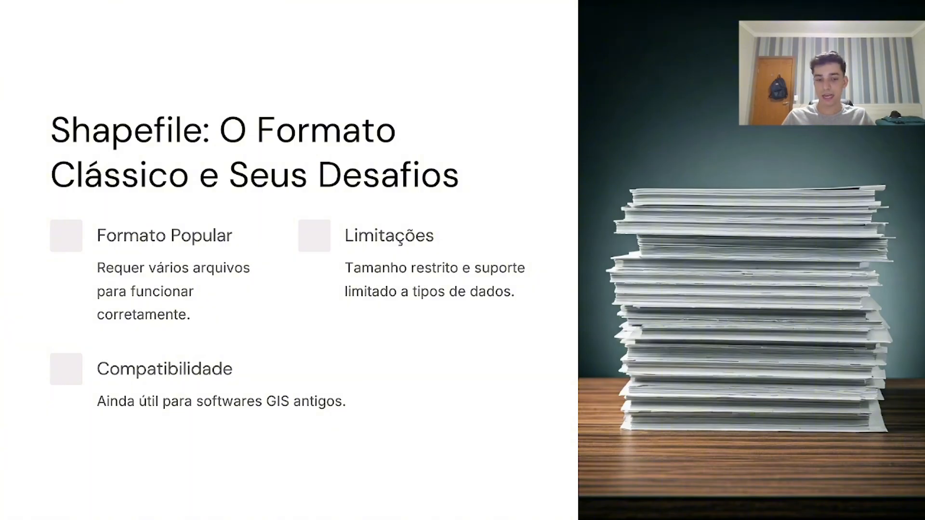
key(Right)
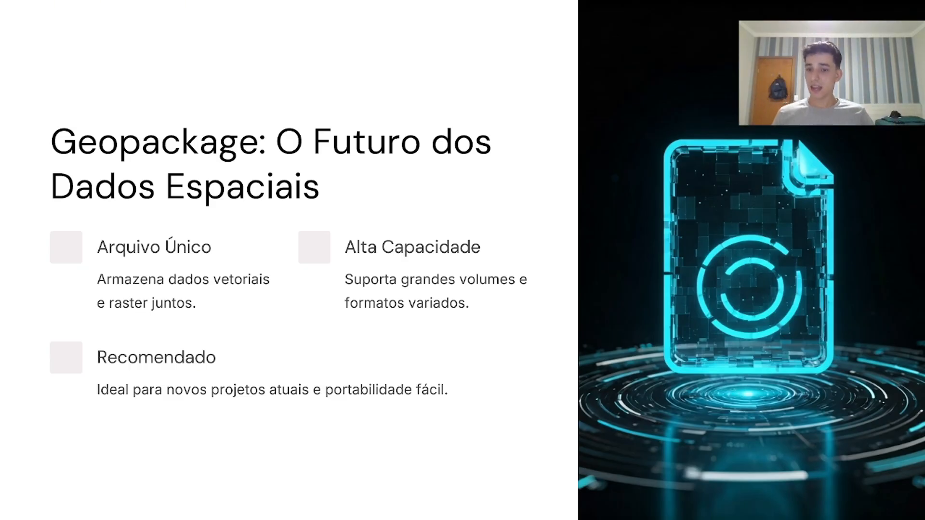
key(Right)
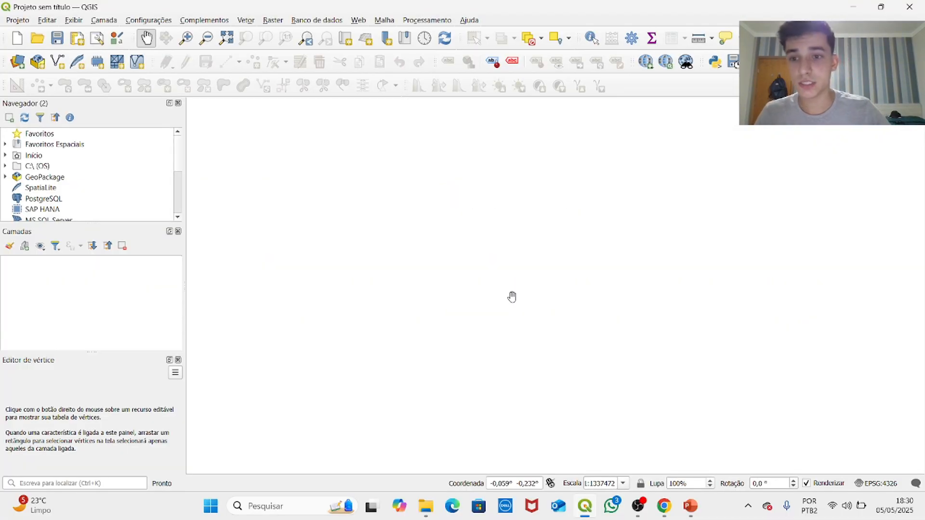
- Close the vertex editor panel and add the Google Hybrid basemap from QuickMapServices to the project
click(178, 361)
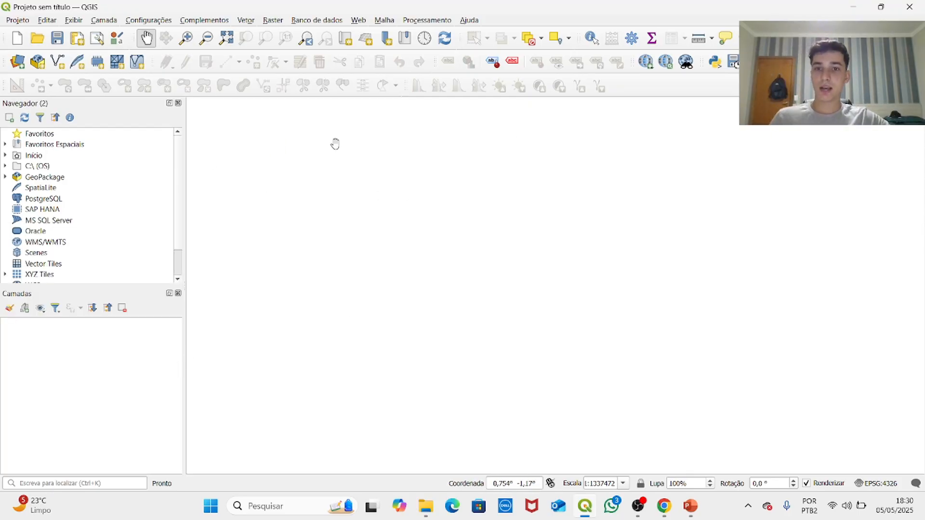
click(319, 19)
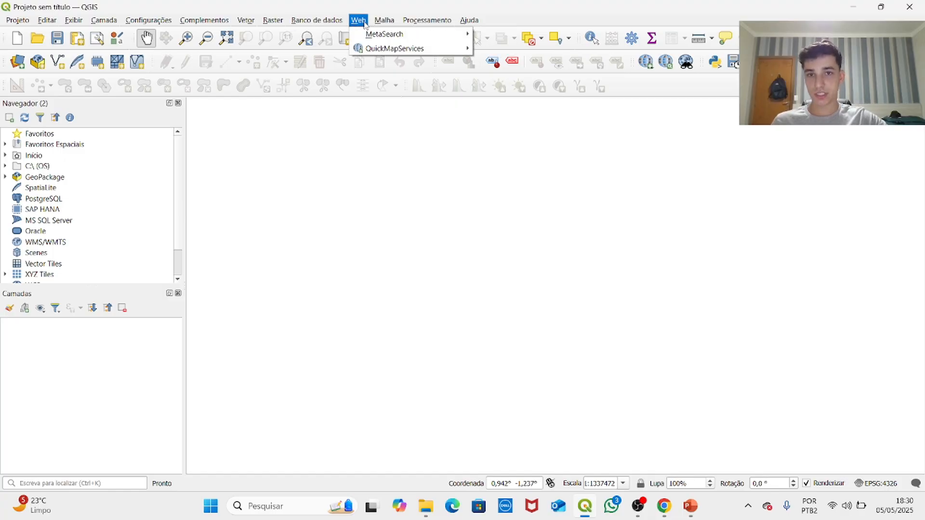
mouse_move(400, 48)
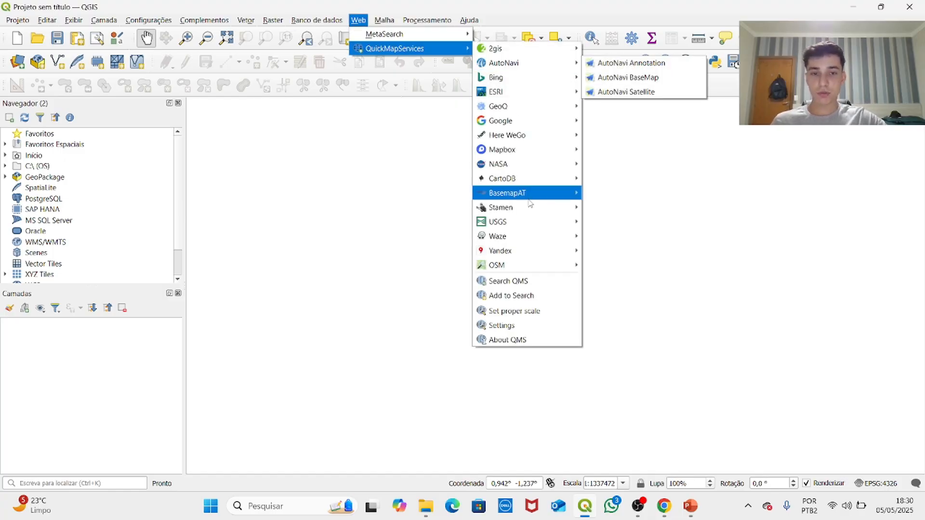
mouse_move(519, 121)
click(608, 125)
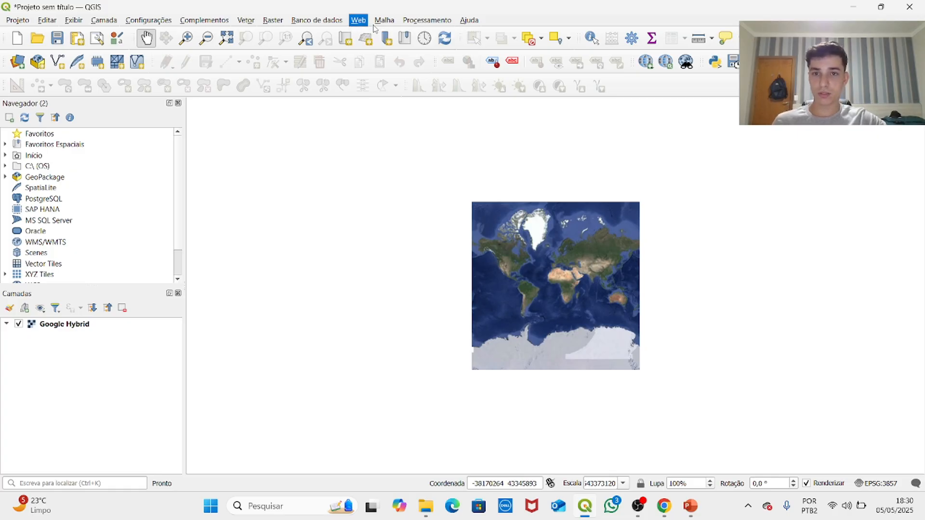
click(358, 19)
mouse_move(395, 48)
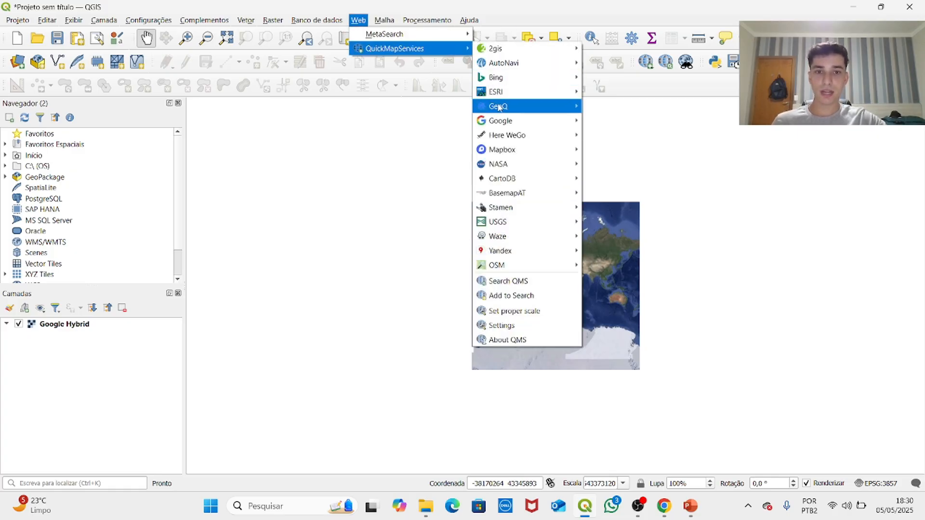
click(364, 198)
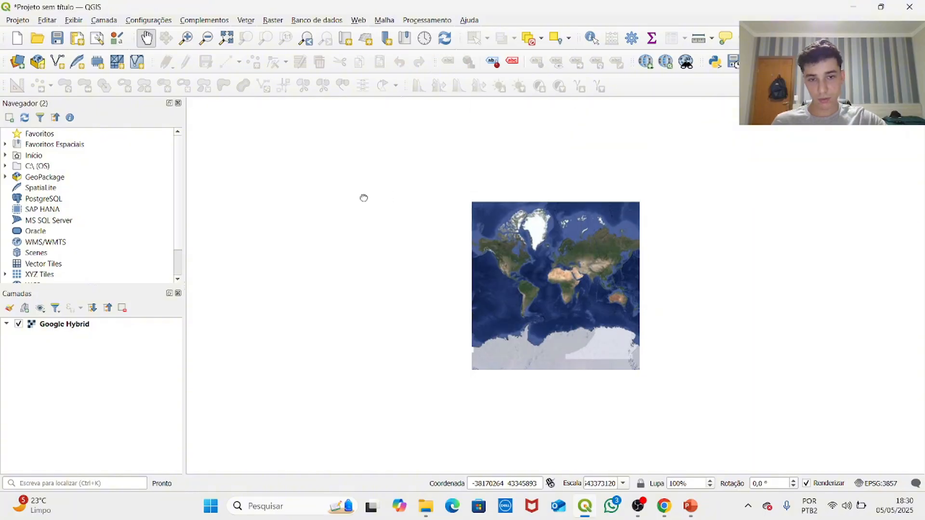
- Locate the farmland of central Brazil on the Google Hybrid basemap
drag(579, 254, 413, 75)
scroll(466, 260, up, 3)
scroll(432, 240, down, 2)
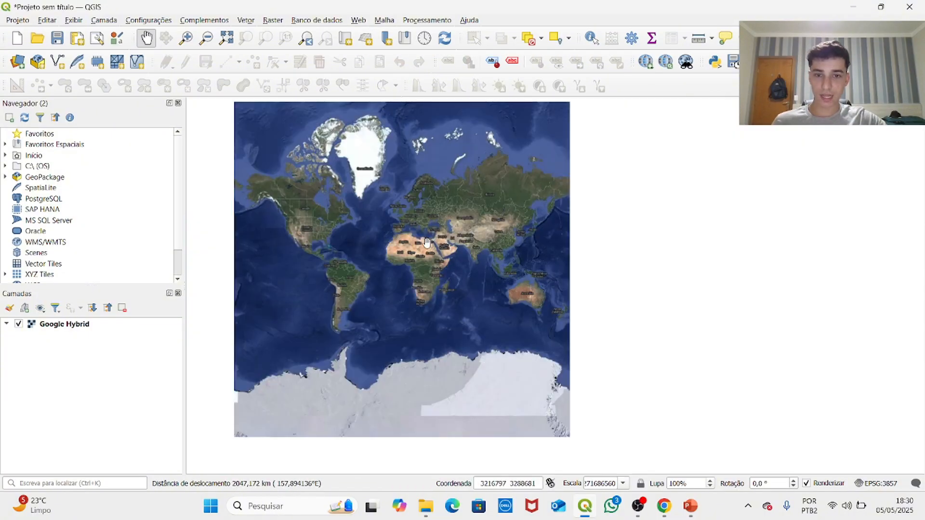
drag(357, 278, 409, 258)
scroll(409, 258, up, 5)
drag(372, 222, 384, 122)
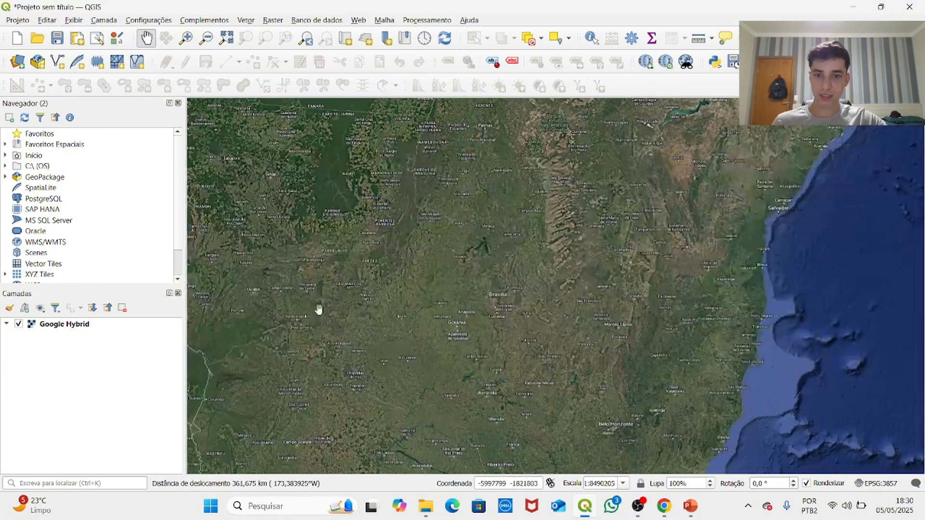
drag(381, 316, 470, 319)
drag(360, 243, 352, 307)
scroll(351, 308, up, 6)
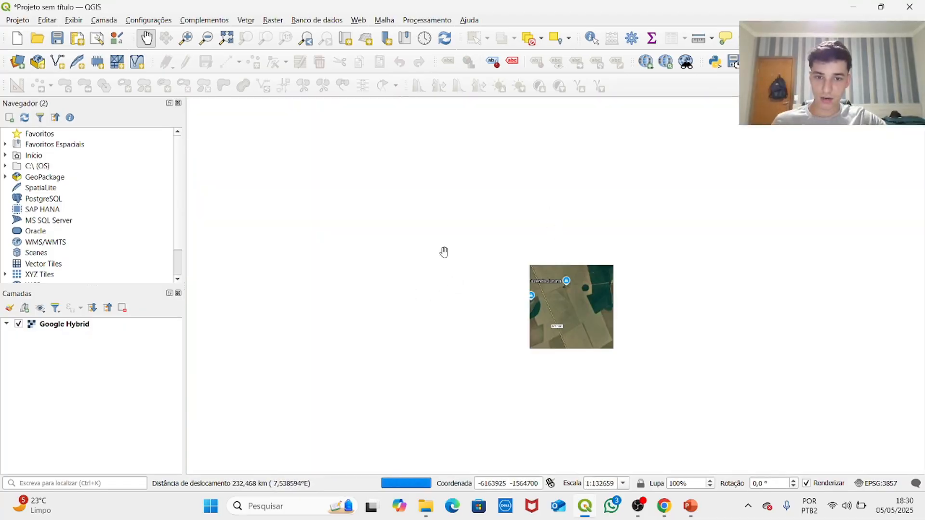
- Search the satellite imagery for a block of crop fields with clear boundaries, around Independência
scroll(444, 252, down, 1)
drag(442, 236, 296, 447)
drag(348, 374, 513, 374)
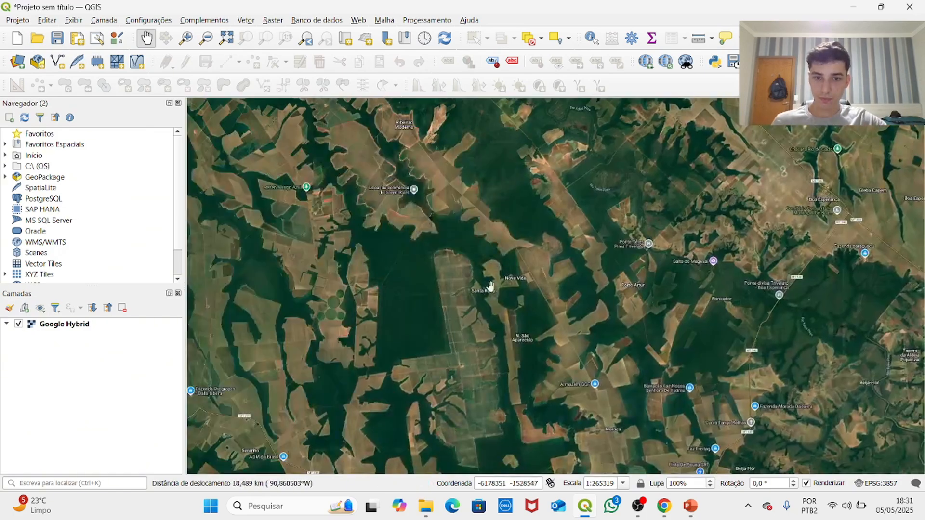
drag(489, 287, 339, 415)
drag(681, 377, 333, 339)
scroll(399, 303, down, 1)
drag(548, 285, 521, 285)
scroll(529, 348, up, 1)
drag(529, 348, 492, 273)
scroll(514, 258, up, 1)
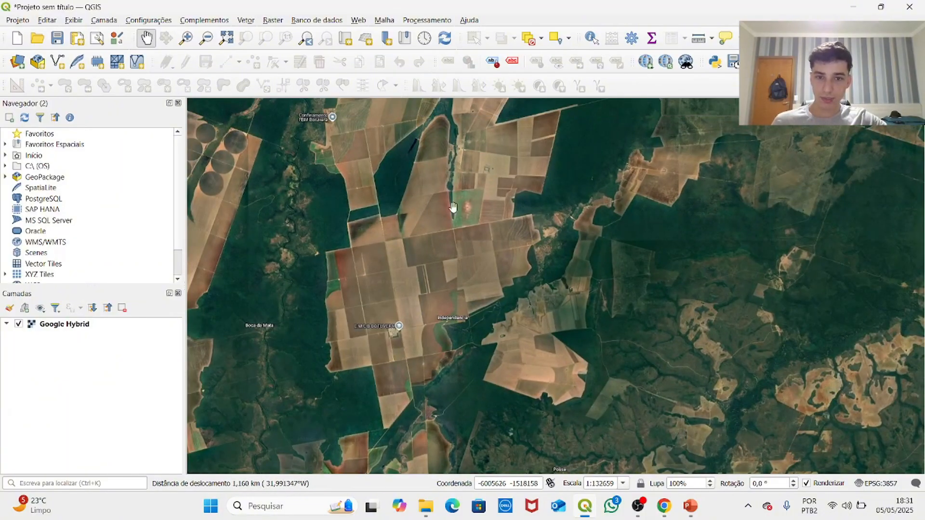
drag(453, 207, 477, 245)
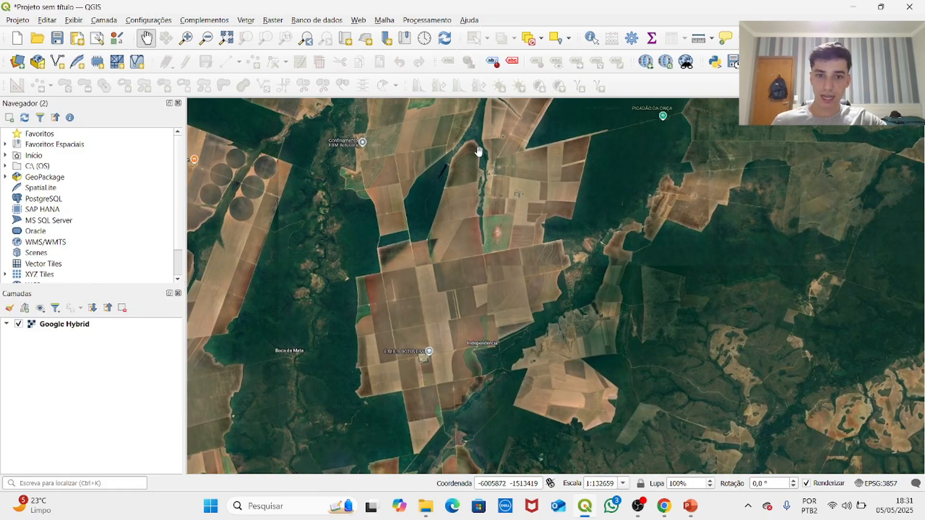
- Start a new shapefile layer and open the selection of its file location
click(106, 20)
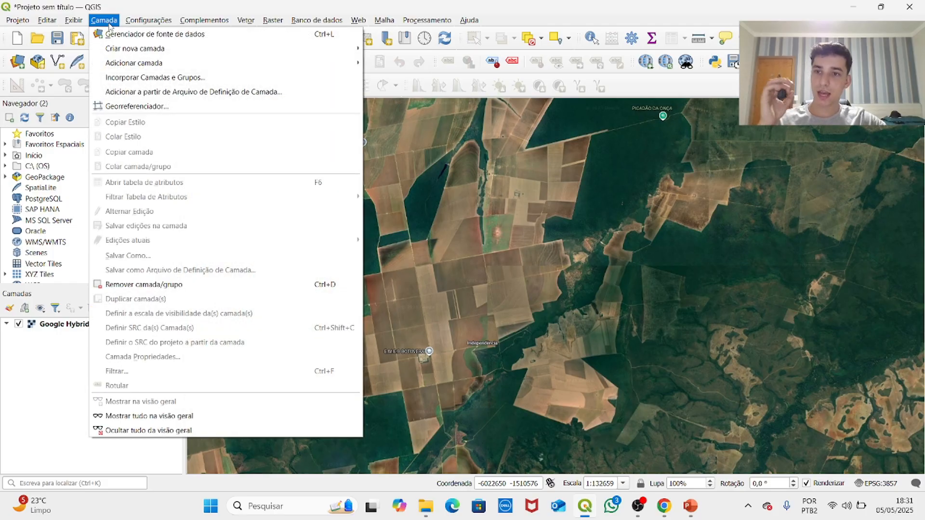
mouse_move(114, 50)
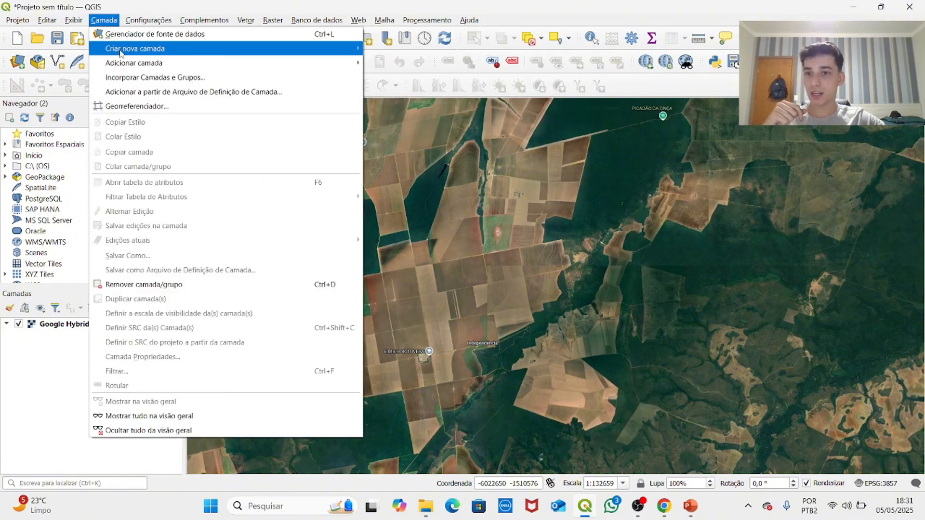
click(409, 65)
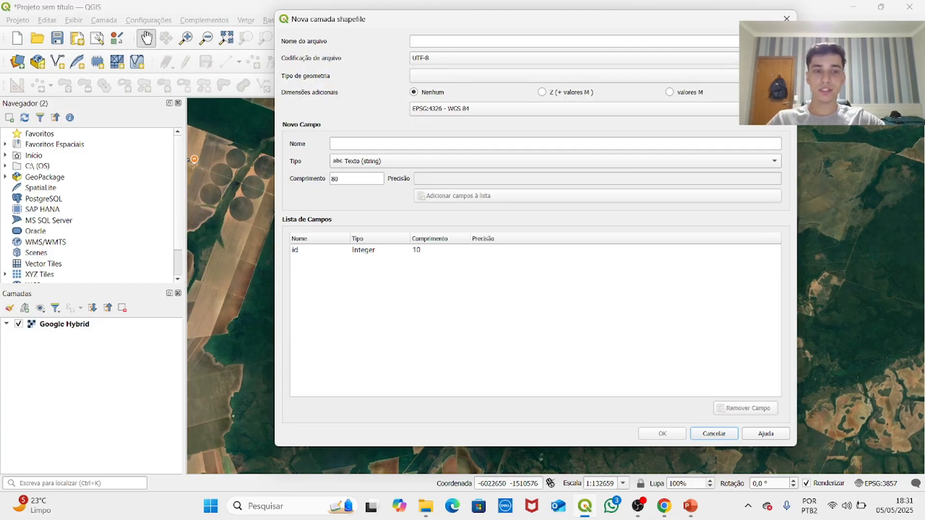
click(786, 41)
drag(395, 38, 588, 78)
scroll(513, 160, up, 1)
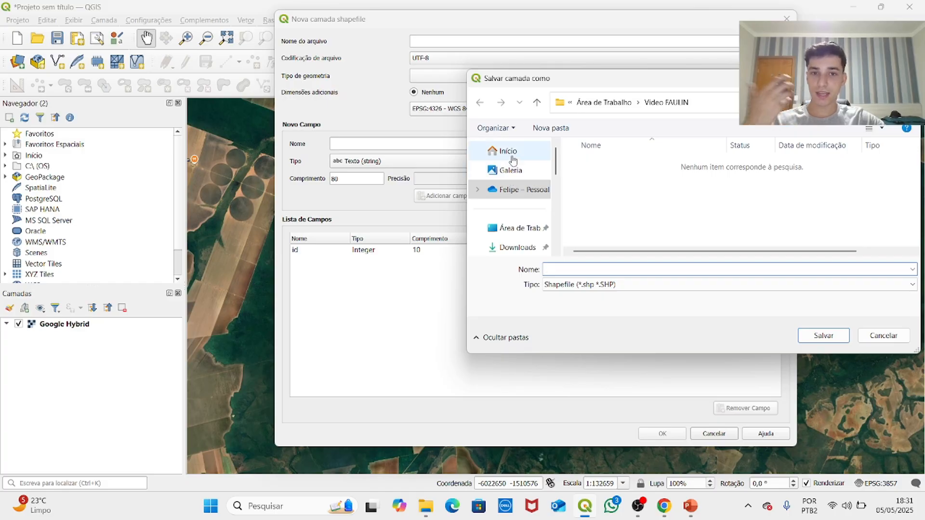
- Set the new shapefile's file name to TalhaoSHP in the Video FAULIN folder on the desktop
click(513, 160)
drag(578, 78, 461, 90)
click(549, 219)
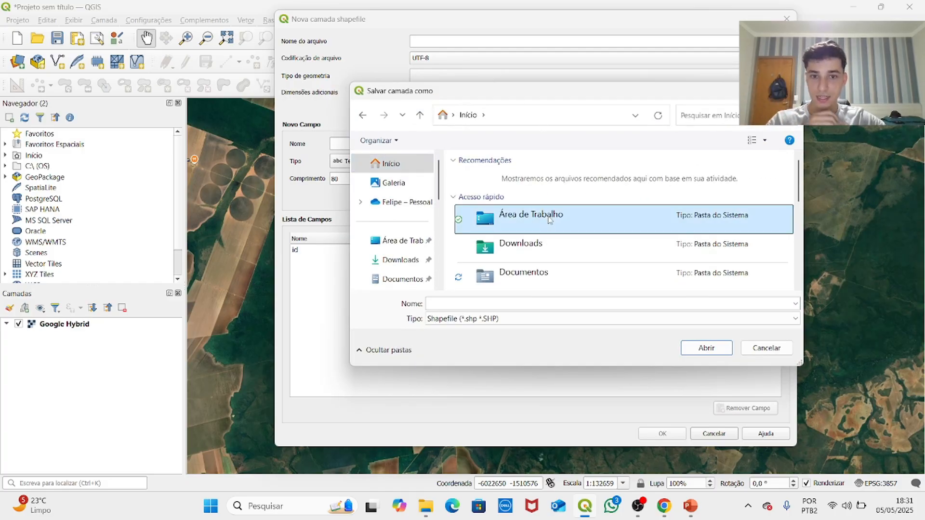
double_click(549, 220)
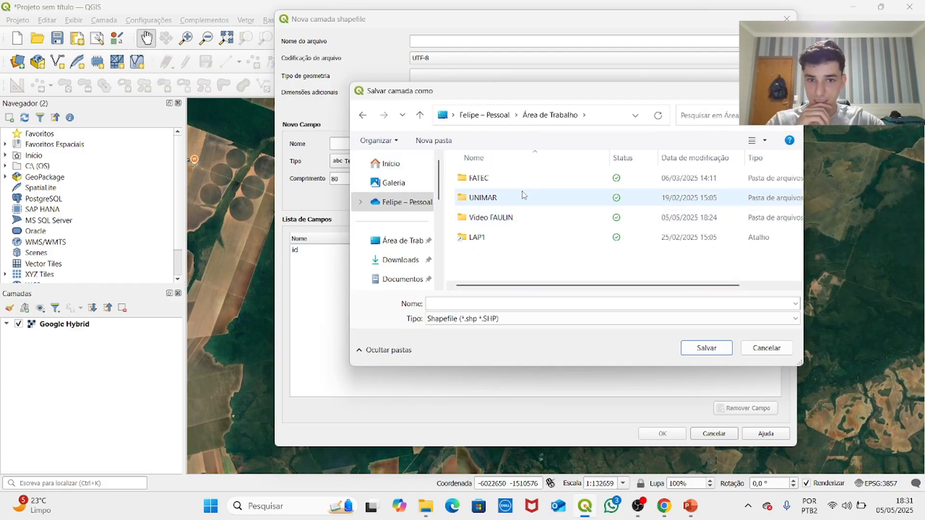
double_click(496, 218)
click(465, 305)
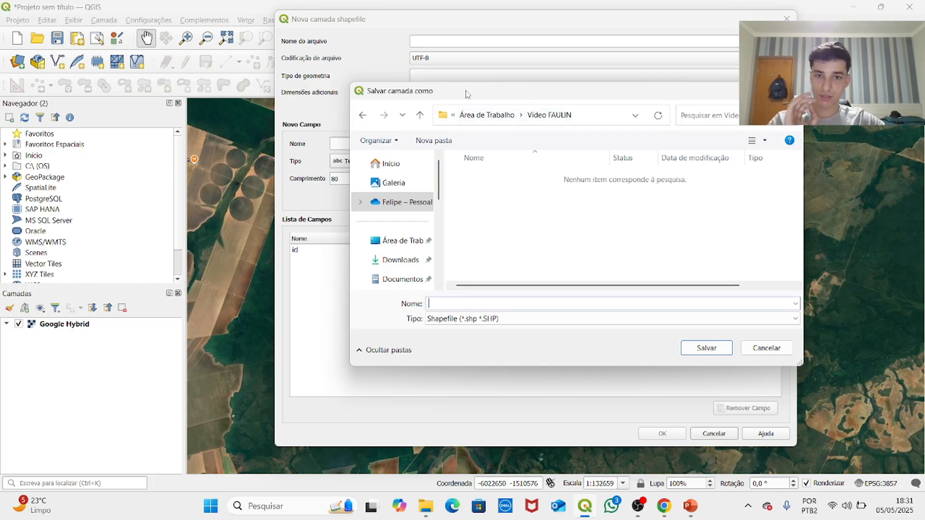
drag(466, 94, 488, 90)
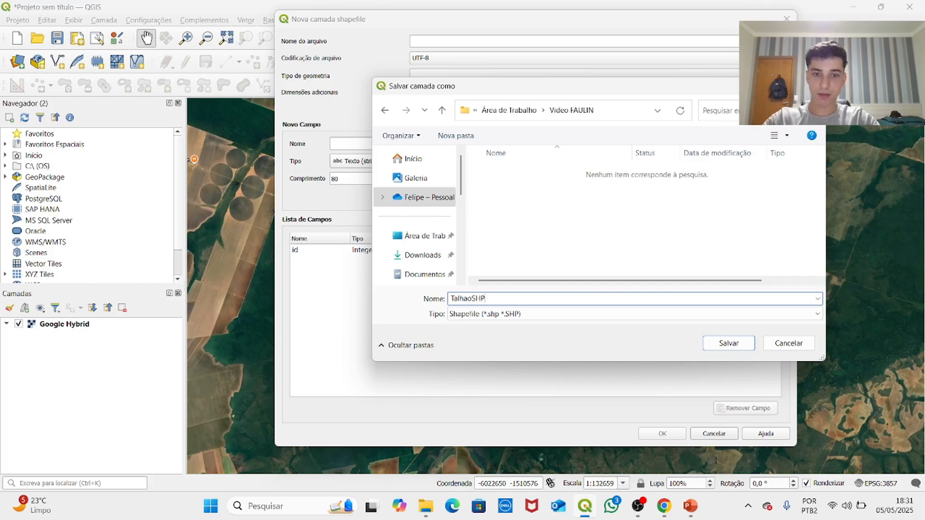
click(728, 344)
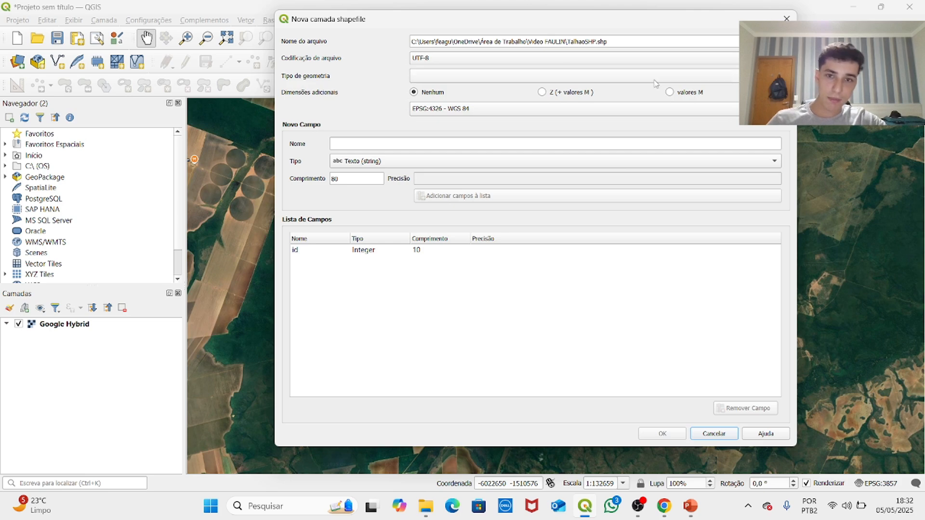
- Create the shapefile layer with geometry type Polígono and coordinate system EPSG:4326 - WGS 84
click(454, 75)
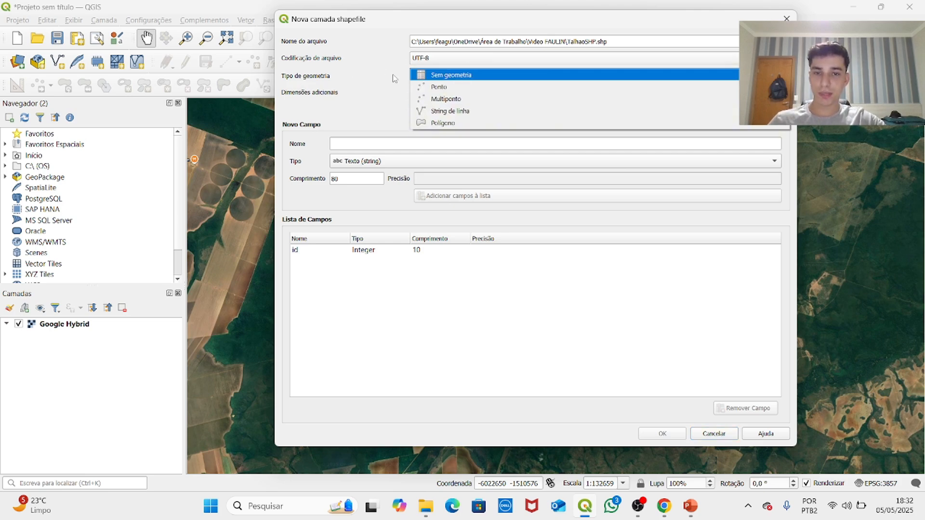
click(458, 124)
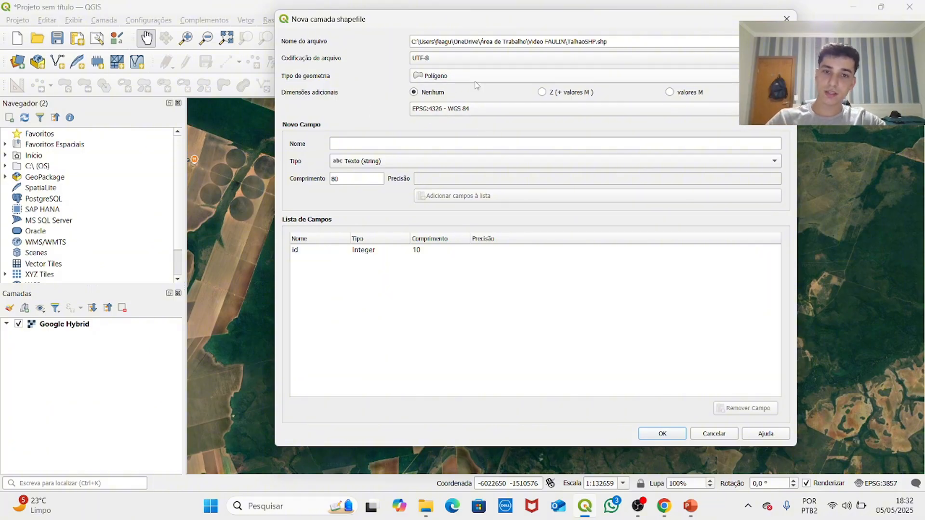
click(458, 109)
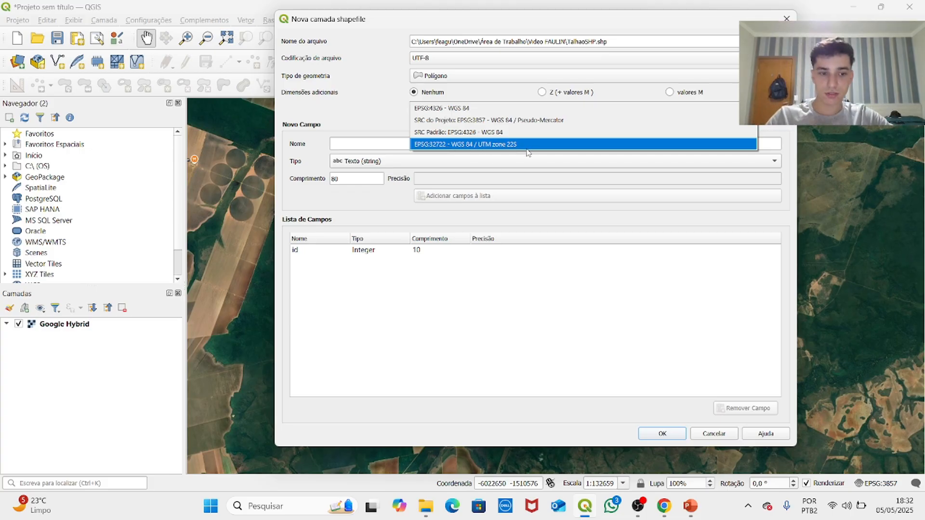
click(481, 108)
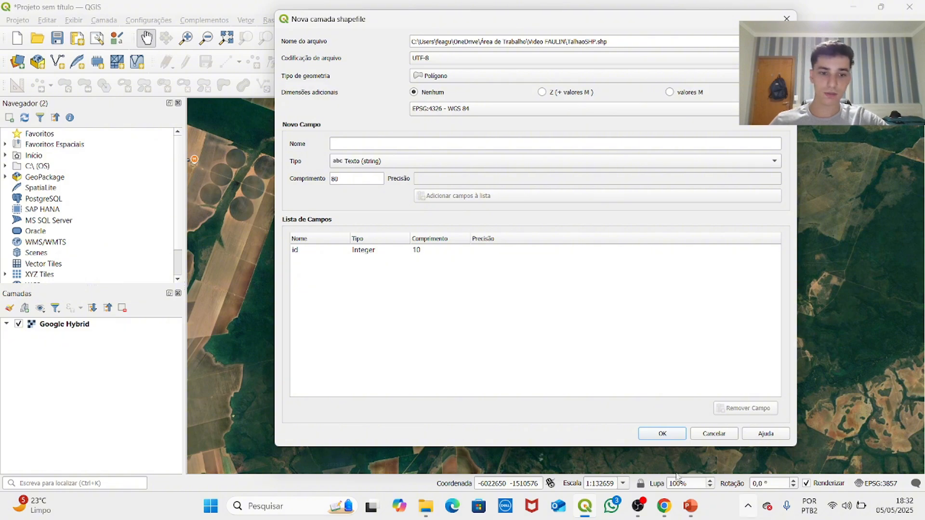
click(663, 434)
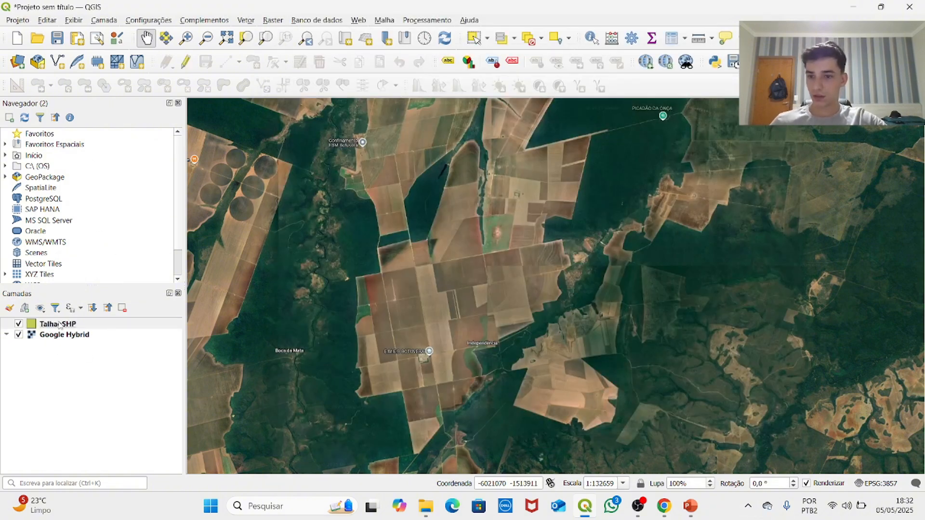
- Enable editing on the TalhaoSHP layer and trace a new polygon along the crop block's northern edge, around its narrow strip
click(65, 326)
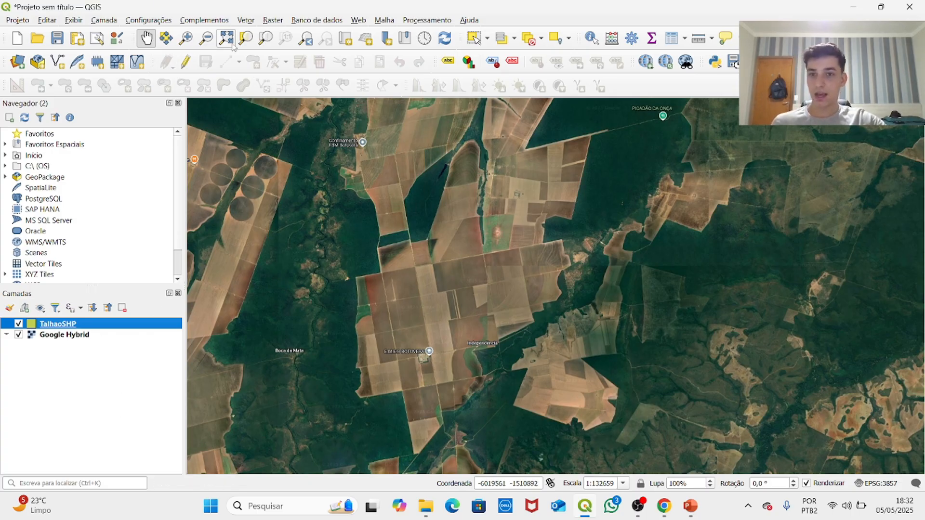
click(185, 61)
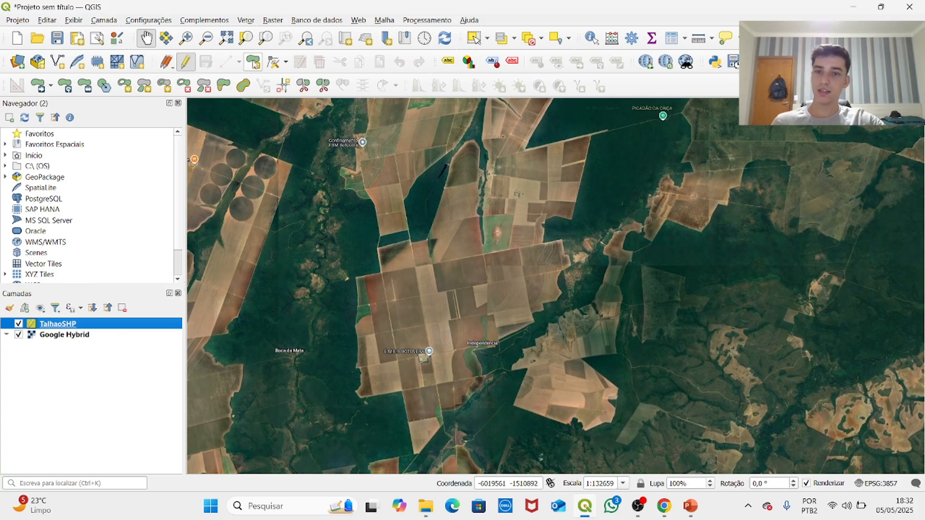
click(255, 62)
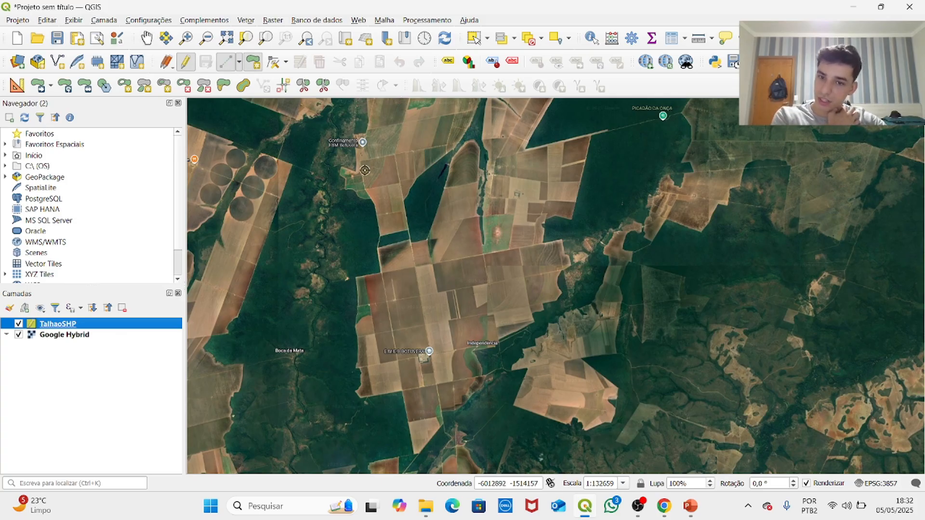
click(377, 247)
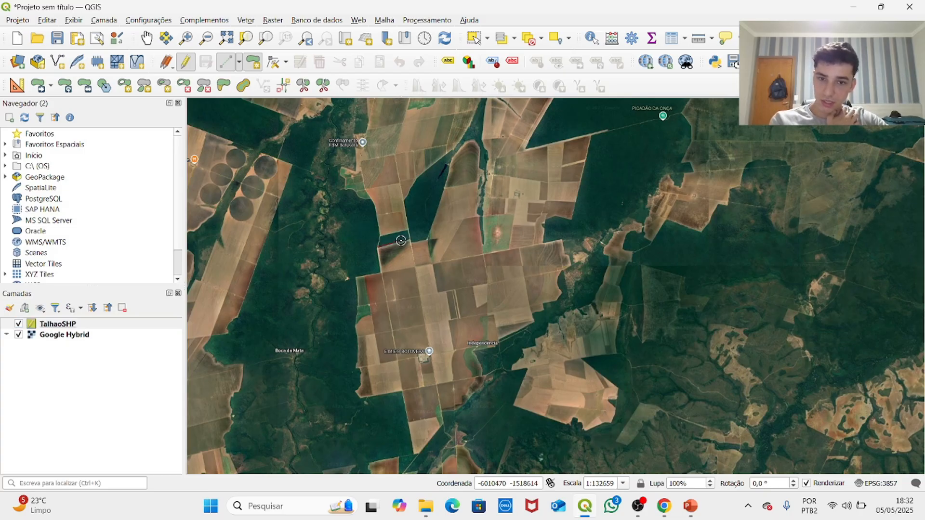
click(427, 241)
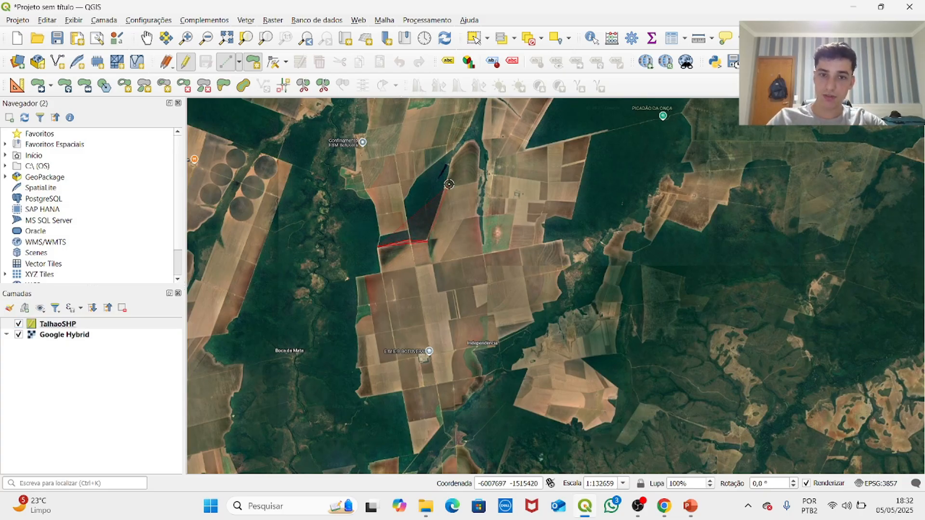
click(451, 165)
click(475, 142)
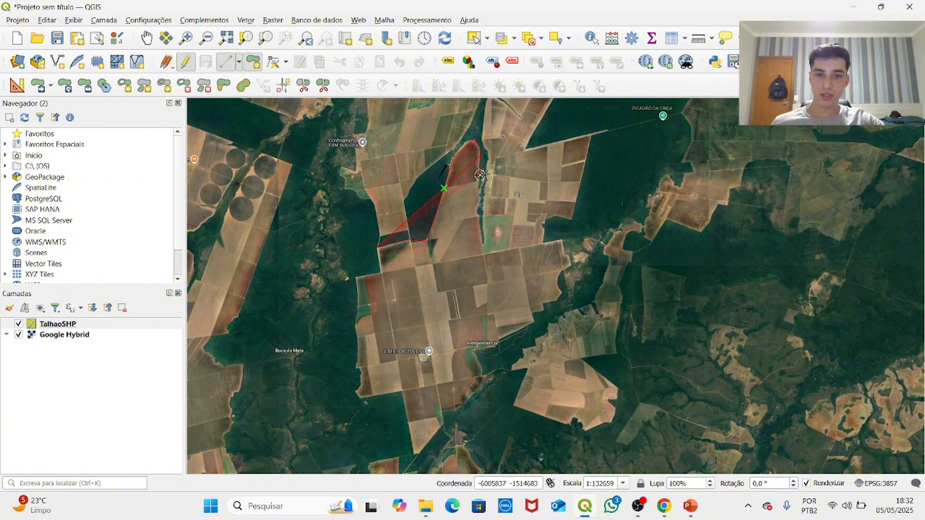
click(482, 240)
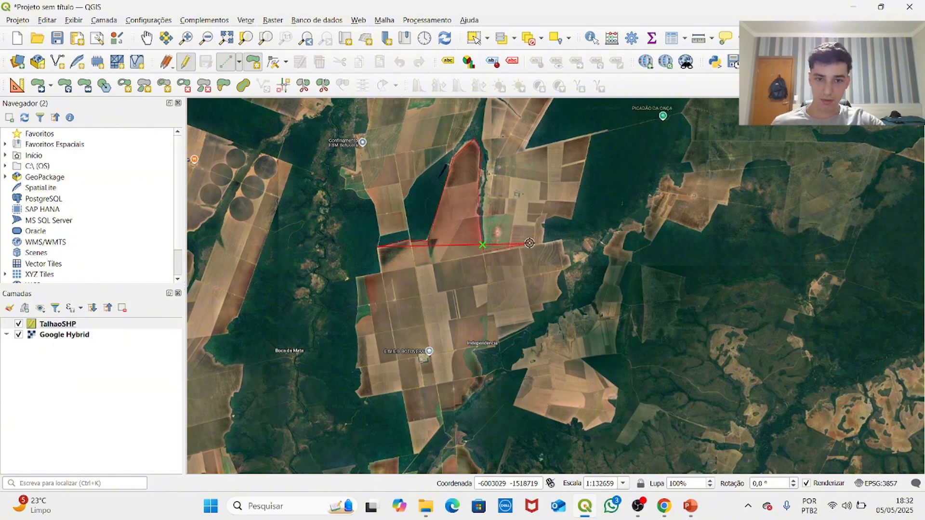
- Trace the crop block's eastern, southern and western edges and finish the polygon feature
click(573, 238)
click(562, 289)
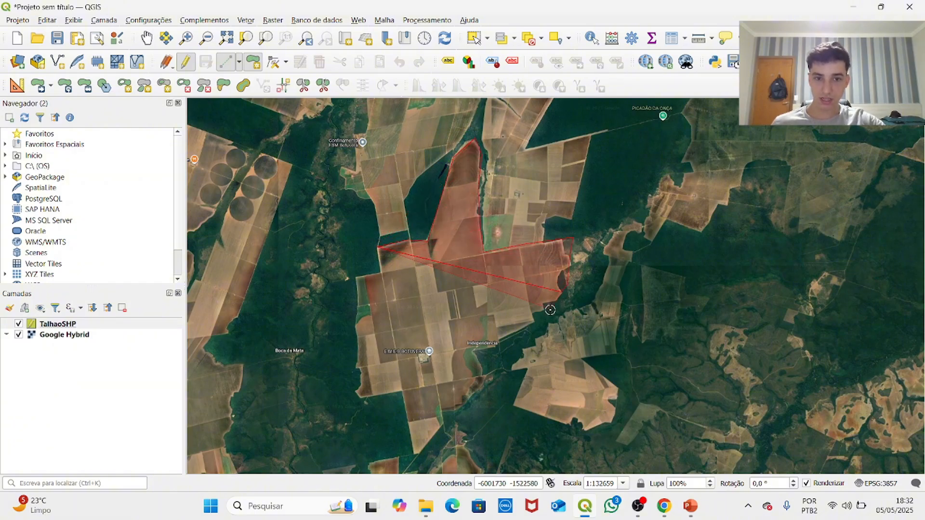
click(484, 355)
click(483, 377)
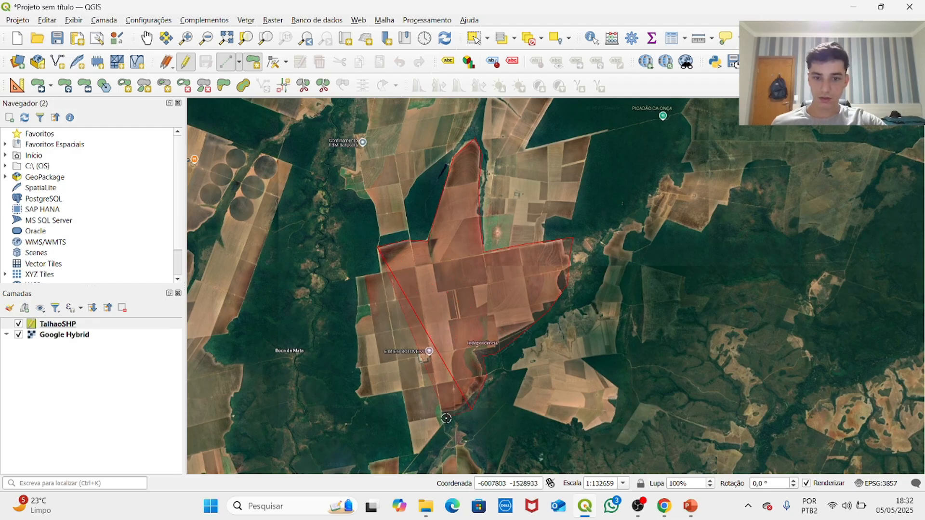
click(444, 426)
click(408, 456)
click(346, 398)
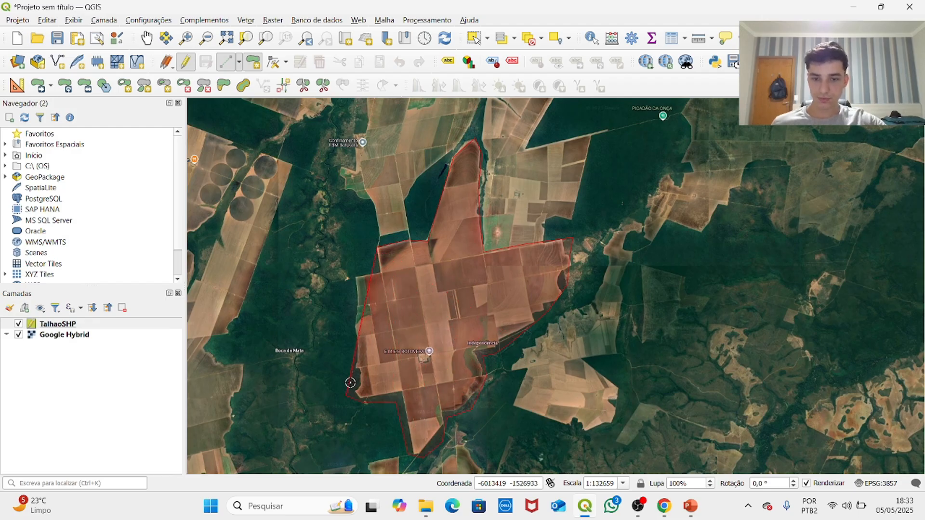
click(347, 279)
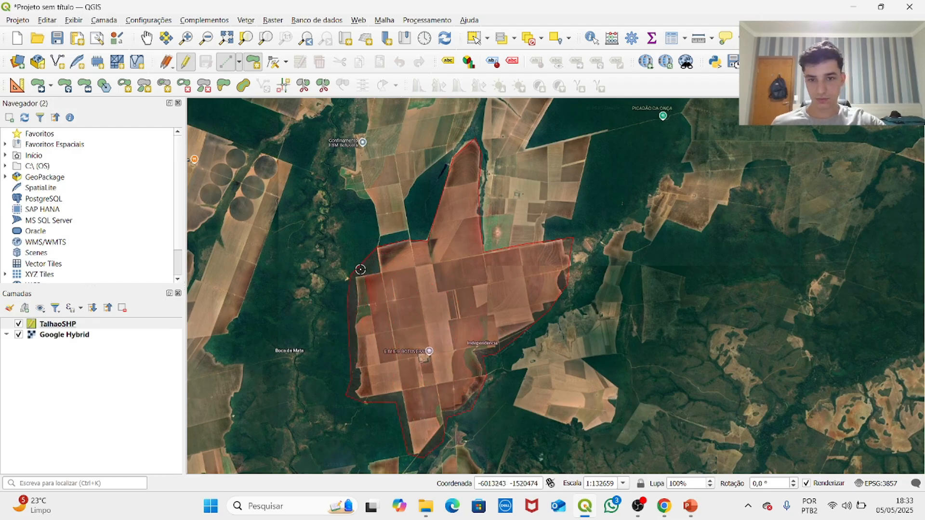
right_click(413, 197)
click(443, 288)
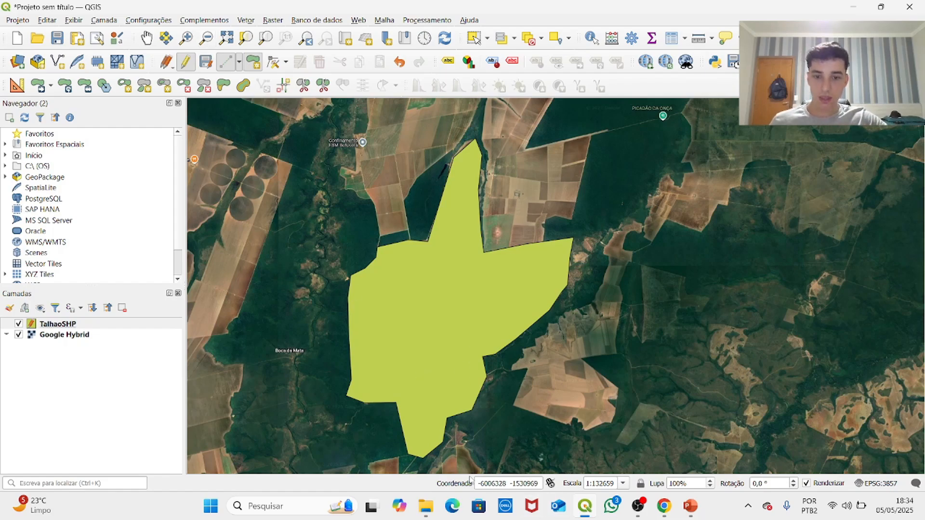
- Switch to File Explorer and examine the .cpg, .dbf, .prj, .shp and .shx files of TalhaoSHP in the Video FAULIN folder
click(426, 506)
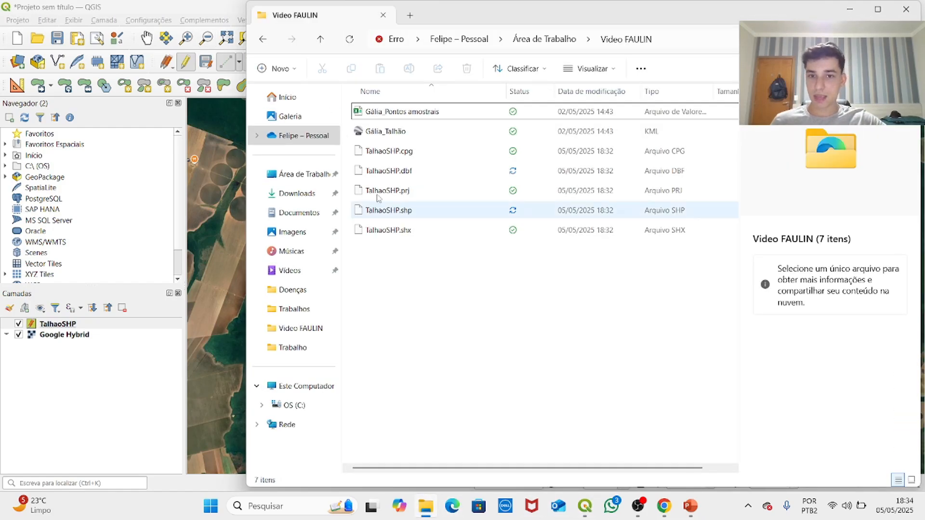
drag(421, 319, 407, 185)
click(429, 271)
click(444, 251)
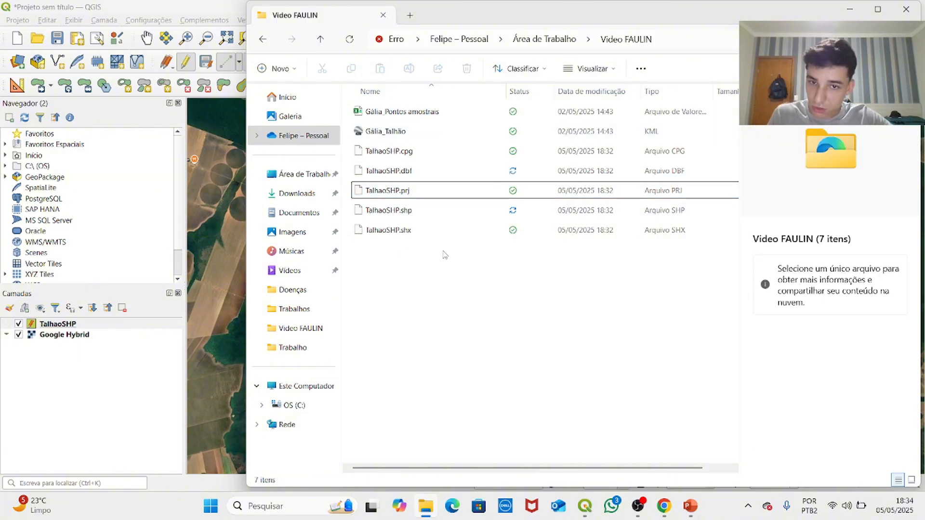
click(406, 173)
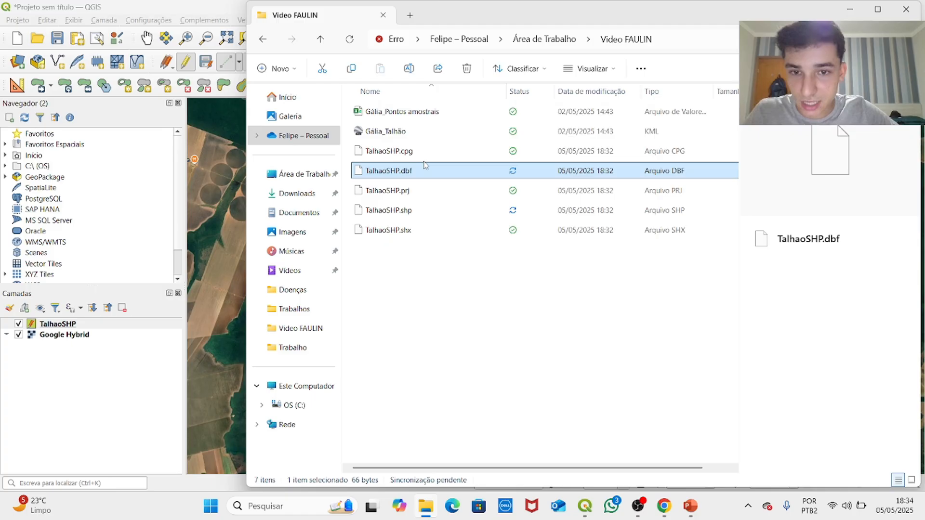
click(430, 226)
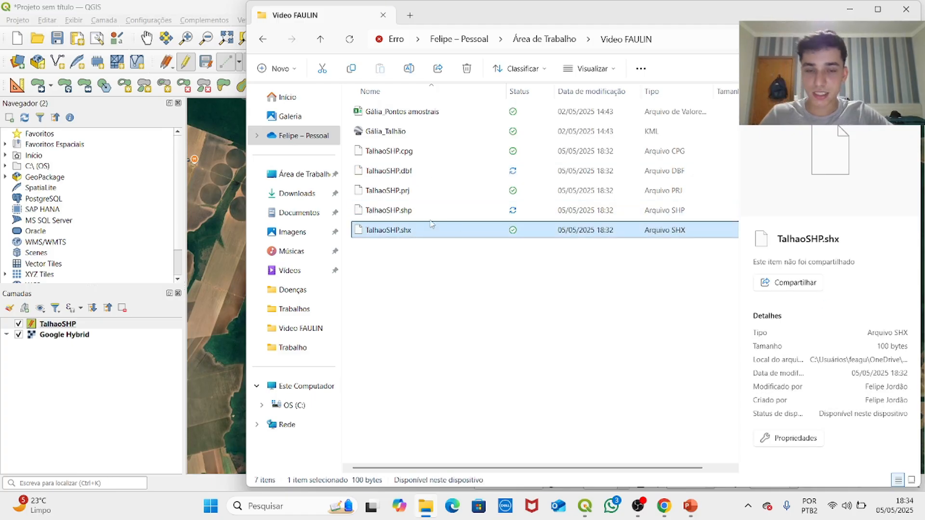
click(414, 190)
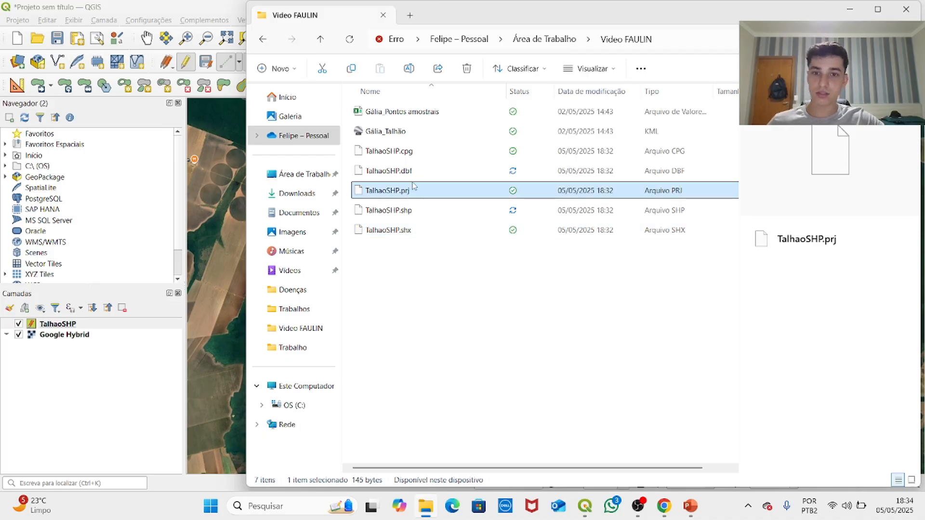
click(418, 154)
click(420, 189)
click(424, 154)
click(421, 191)
click(422, 154)
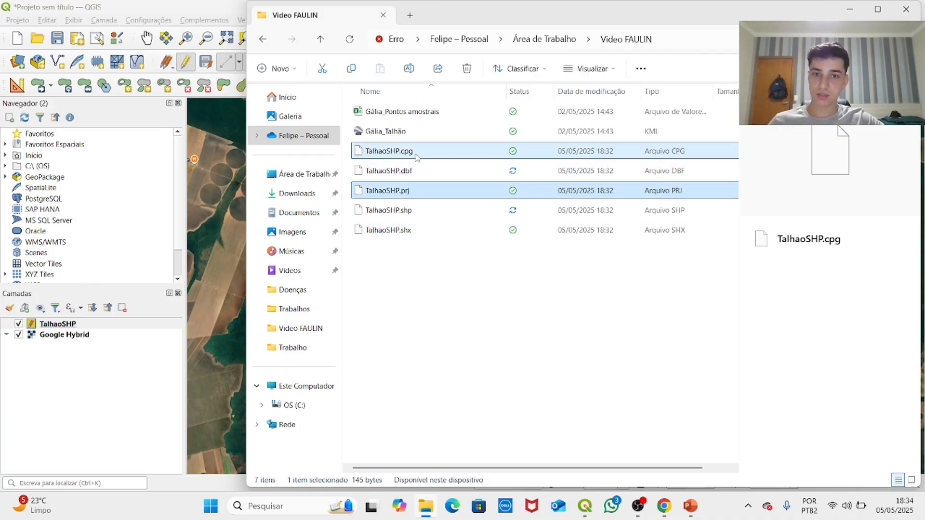
click(410, 193)
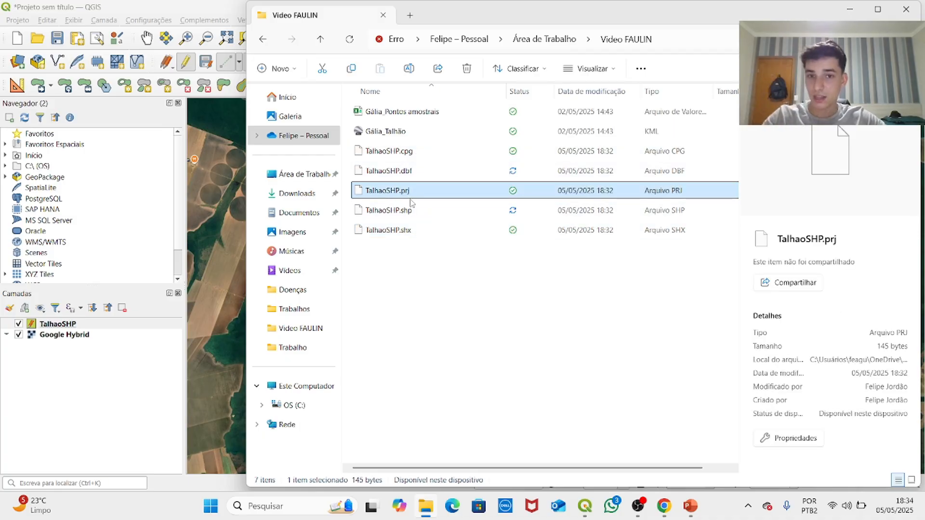
click(423, 173)
click(412, 211)
click(412, 173)
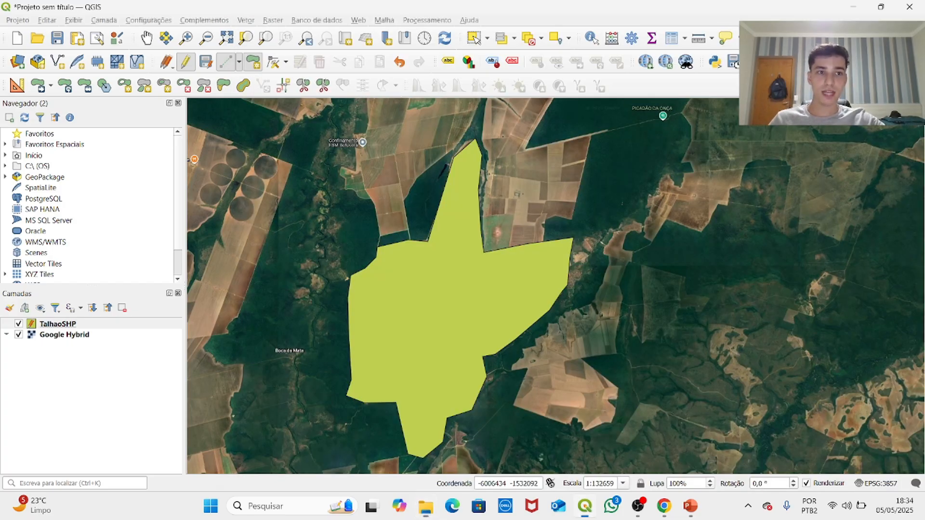
click(850, 10)
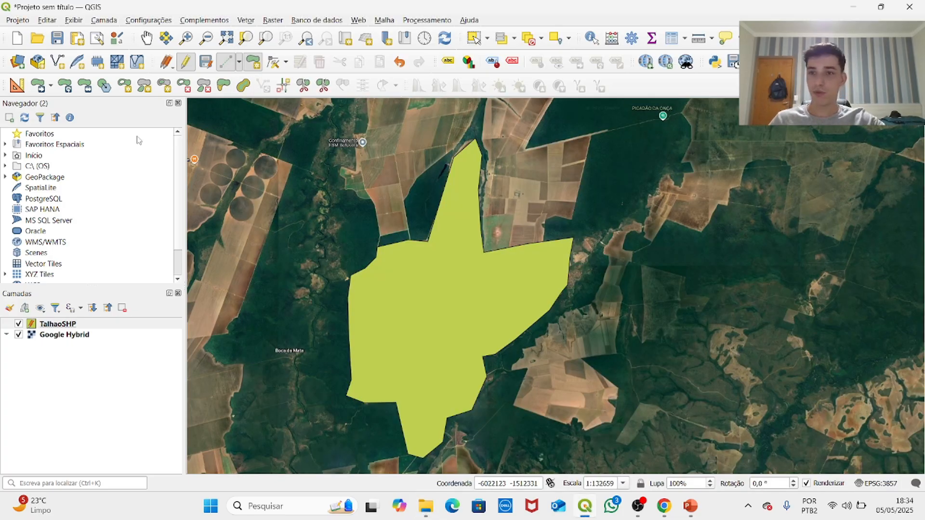
- Save the QGIS project as projeto in the Video FAULIN folder on the desktop
click(18, 21)
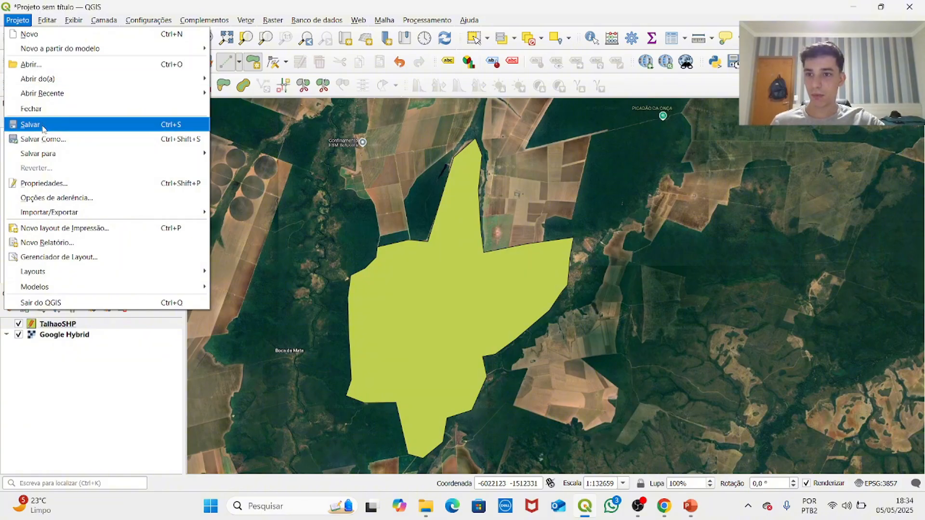
click(118, 141)
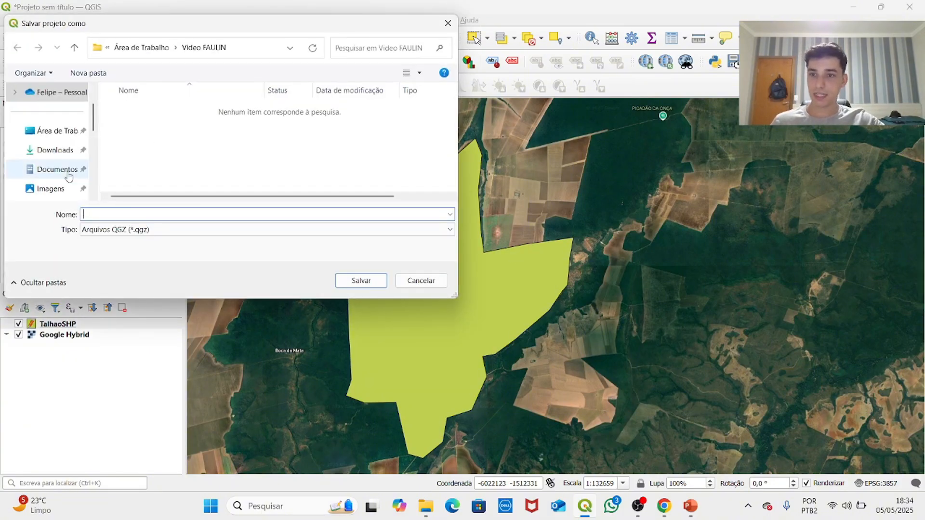
click(51, 130)
click(166, 151)
click(362, 281)
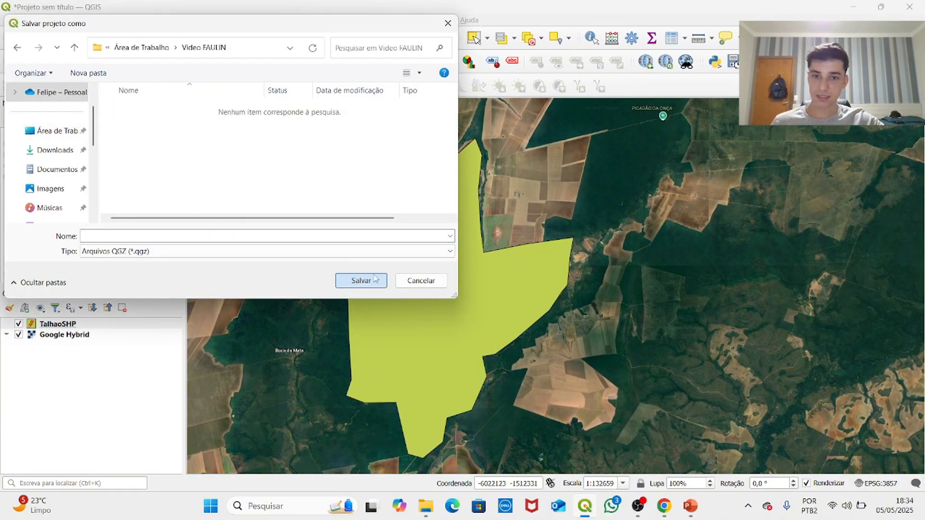
click(205, 237)
text(p)
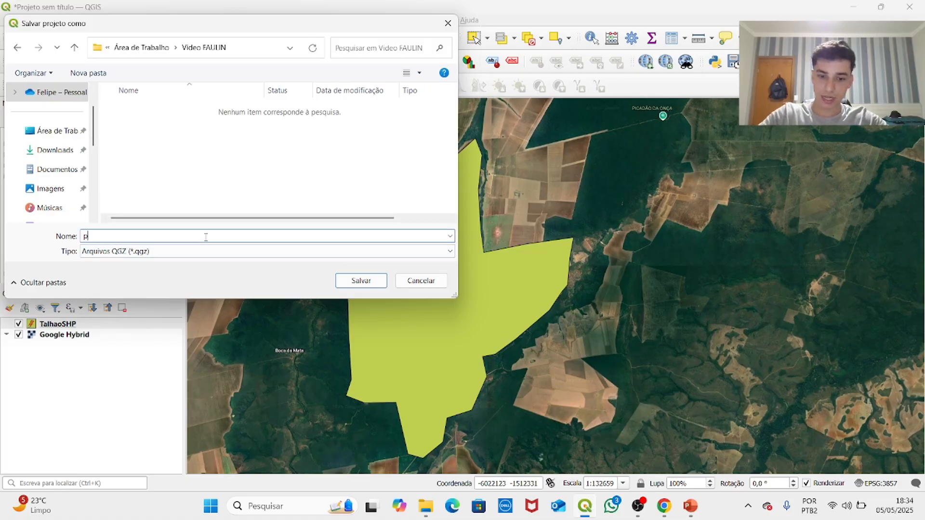
text(rojeto)
click(361, 281)
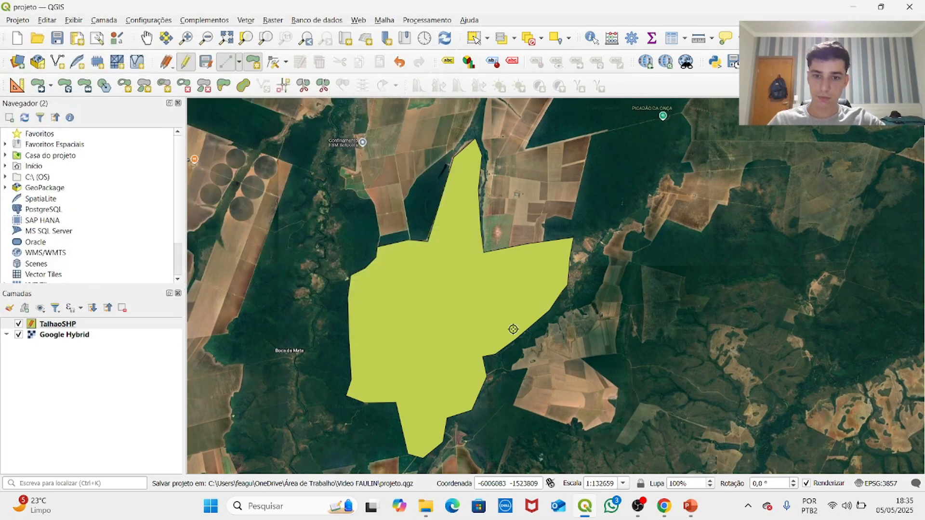
- Close the project and QGIS, saving the pending edits of the TalhaoSHP layer
click(909, 6)
click(439, 259)
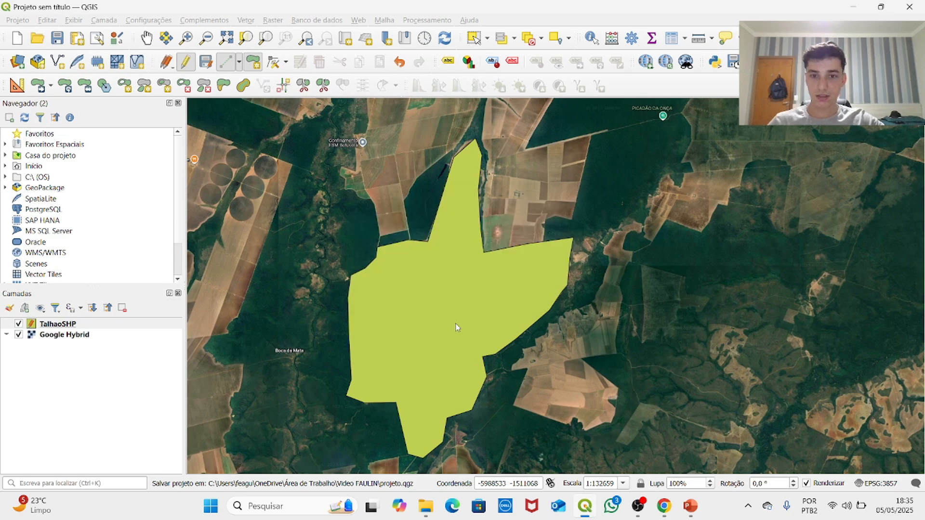
click(854, 7)
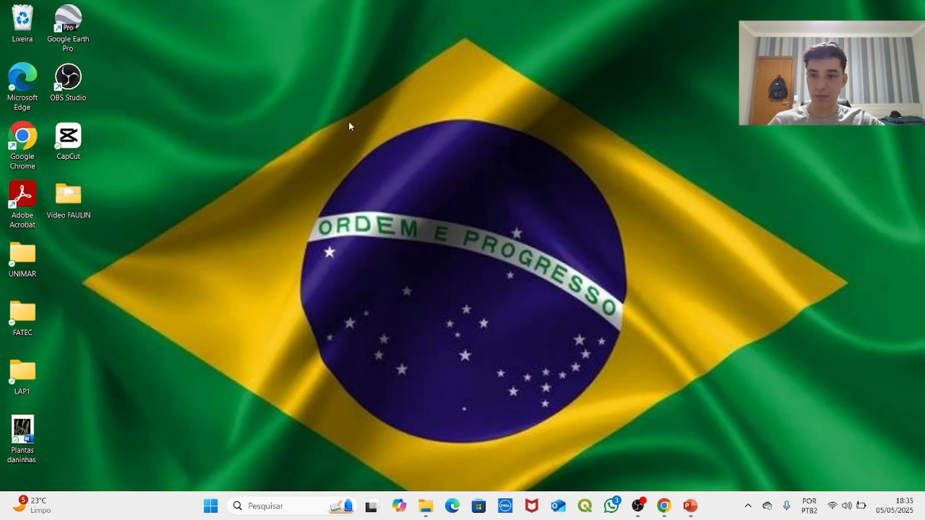
- Delete TalhaoSHP.shp from the Video FAULIN folder on the desktop
double_click(68, 195)
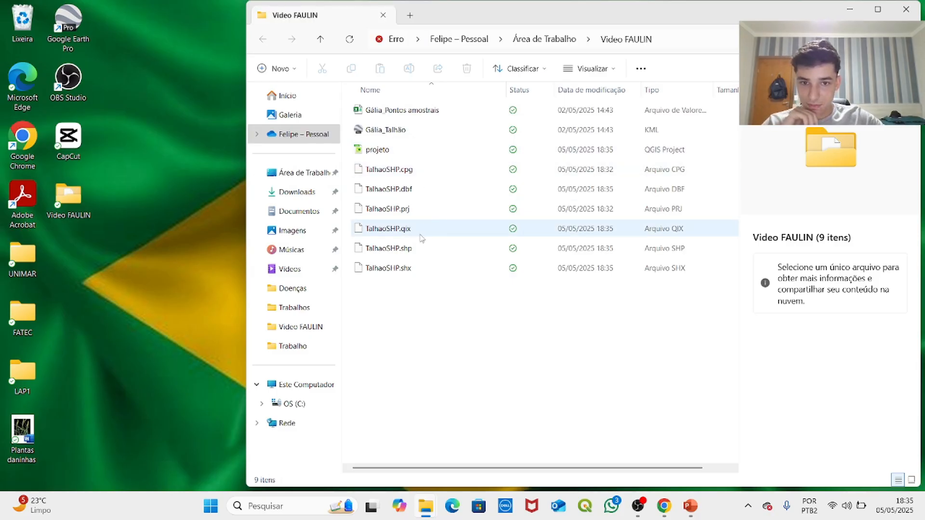
click(421, 250)
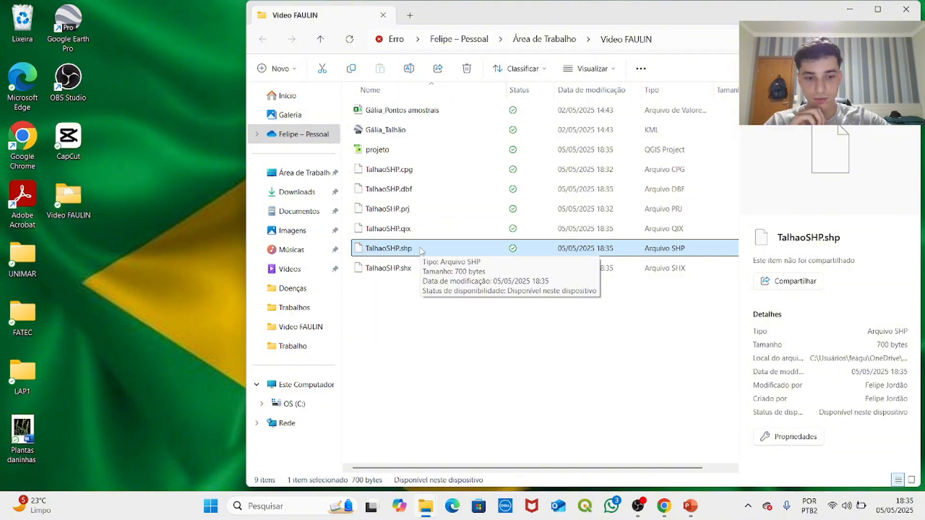
key(Delete)
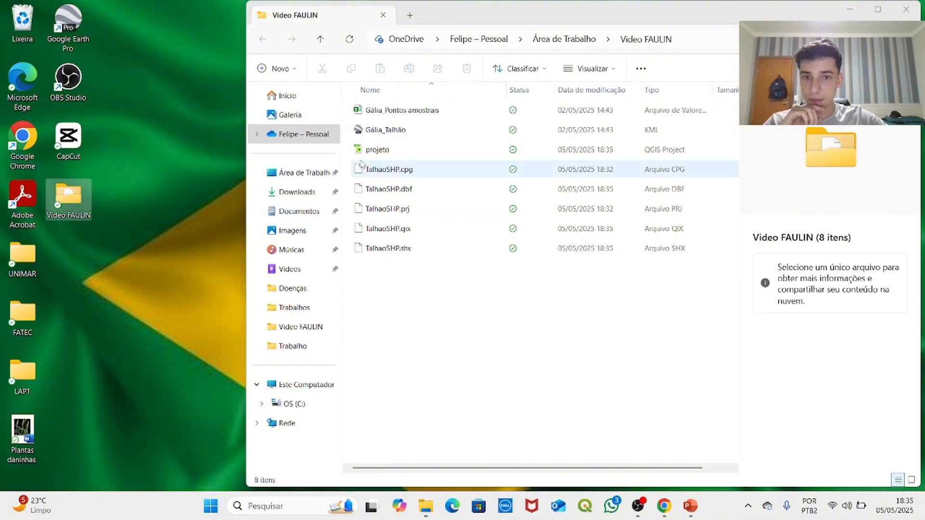
- Open the projeto file in QGIS to check how it loads without TalhaoSHP.shp, and close QGIS again
click(372, 150)
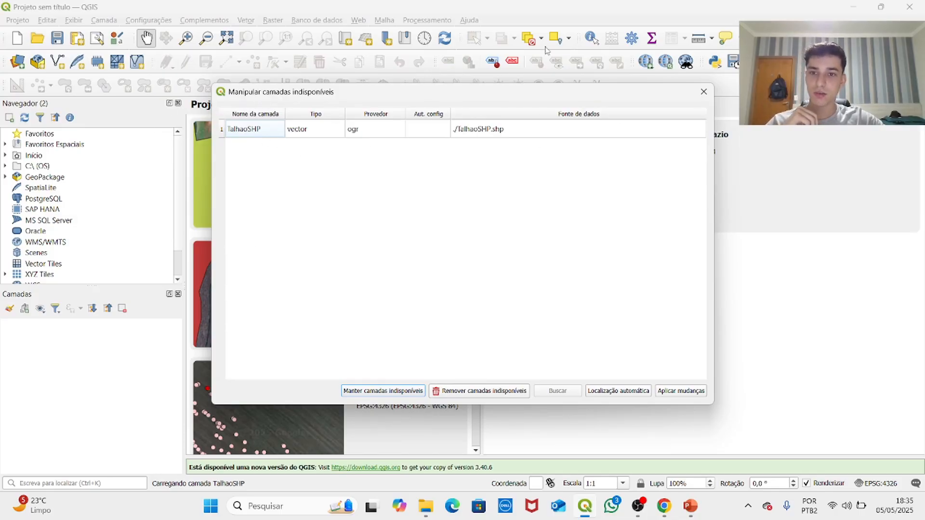
click(703, 91)
click(909, 6)
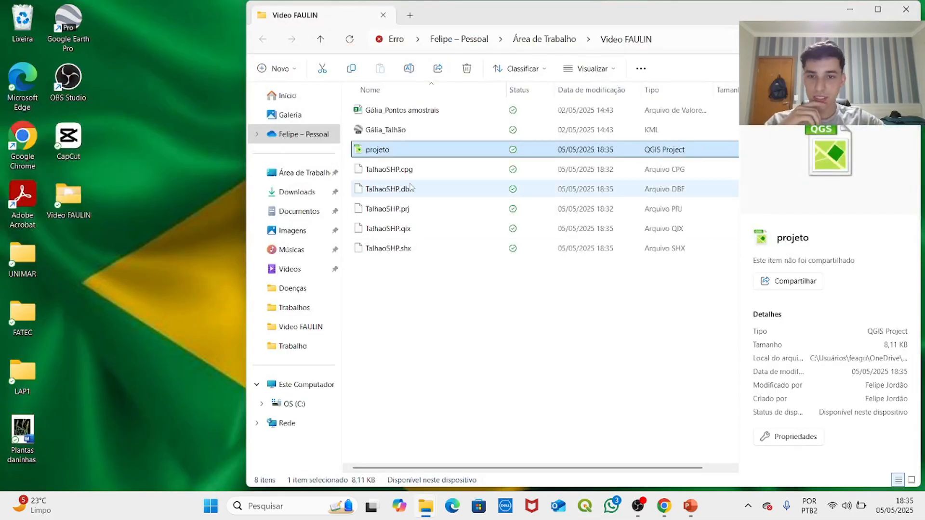
- Undo the deletion of TalhaoSHP.shp and reopen the projeto file in QGIS
key(ctrl+z)
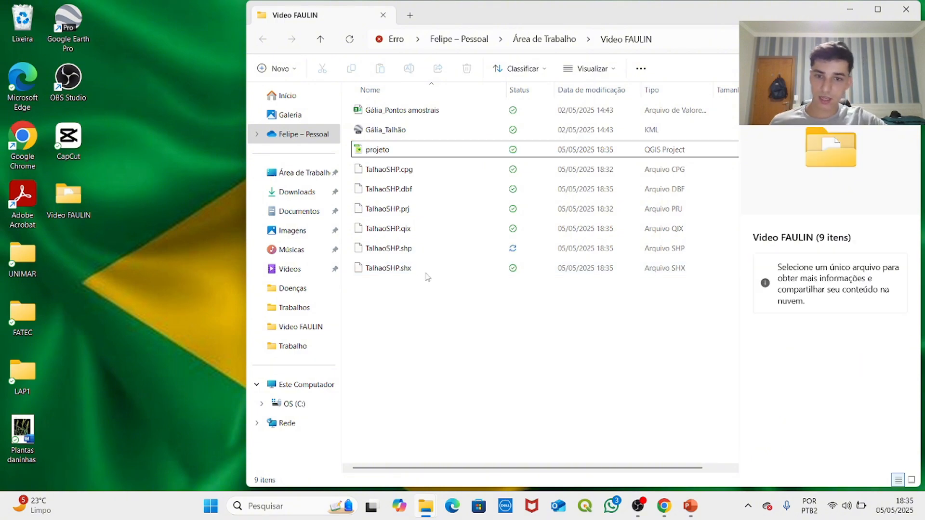
double_click(379, 150)
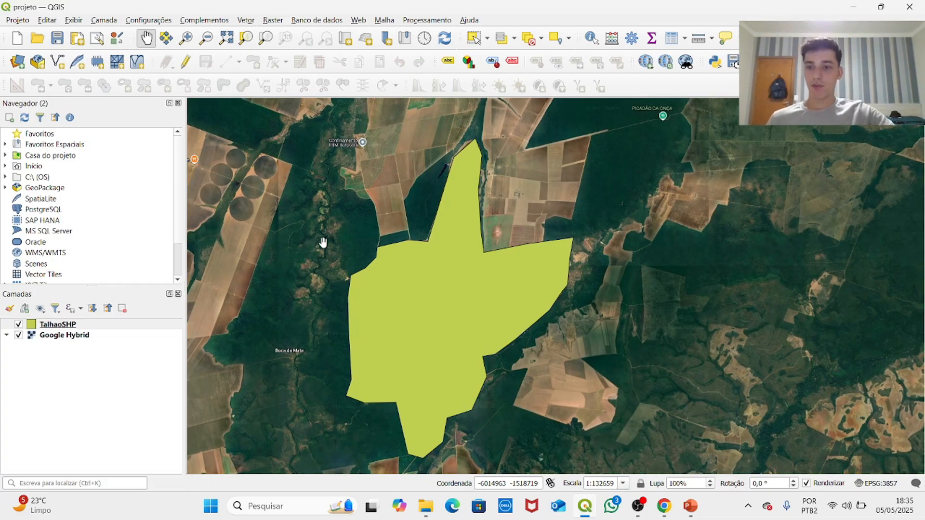
- Start exporting the features of the TalhaoSHP layer to a new file, with GeoPackage as the format
right_click(82, 326)
click(76, 362)
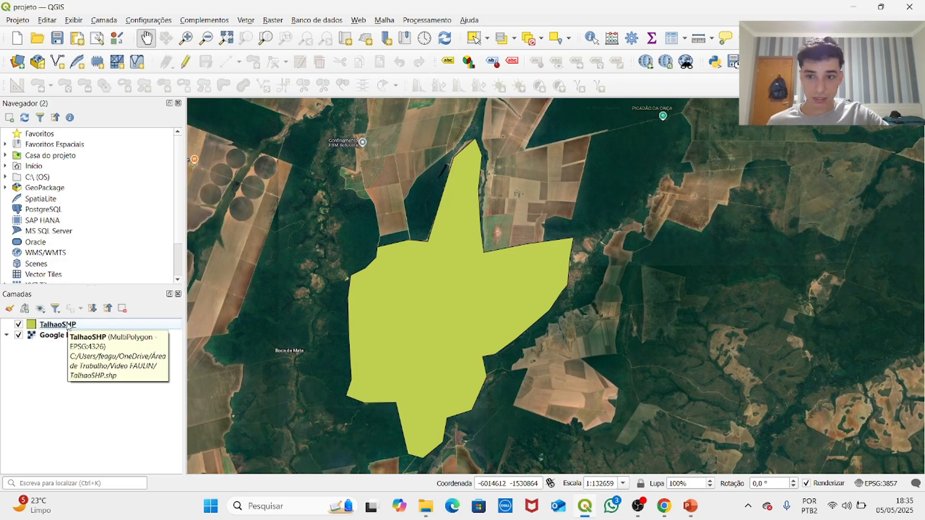
right_click(68, 326)
mouse_move(125, 277)
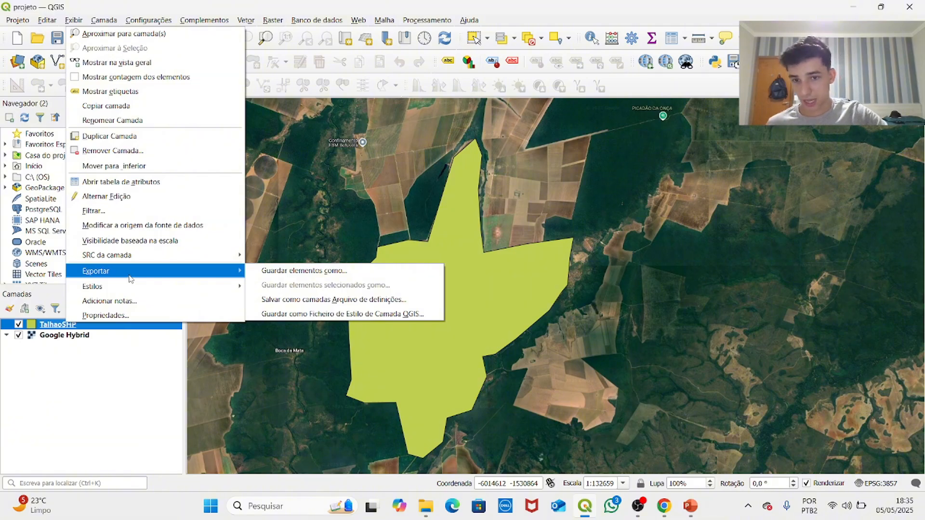
click(119, 386)
right_click(85, 328)
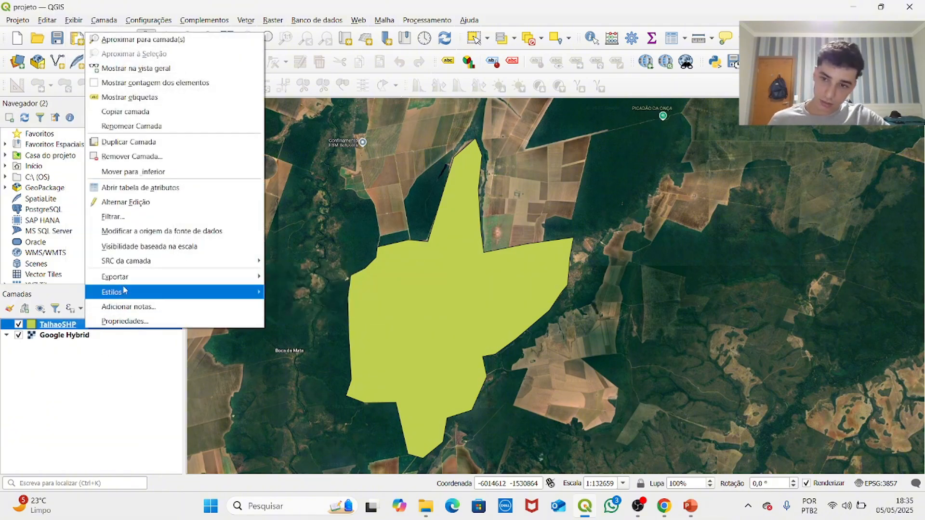
mouse_move(232, 278)
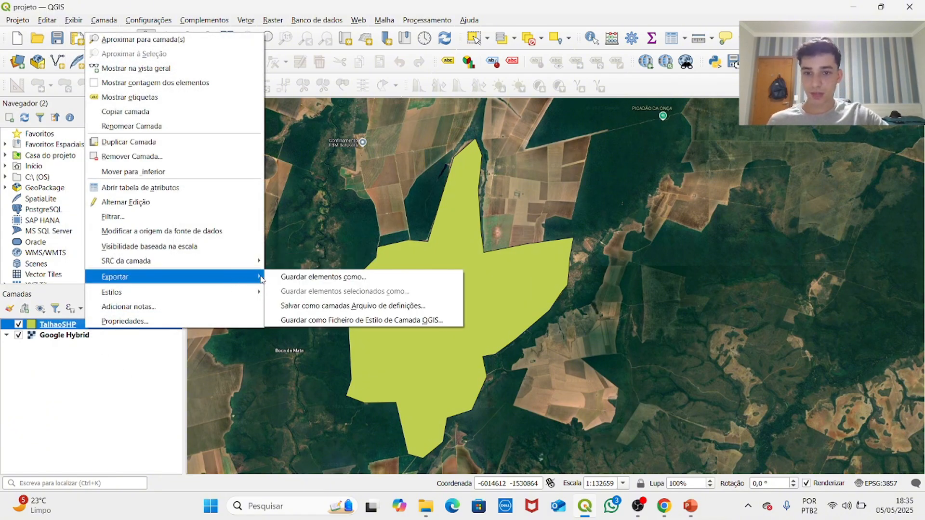
click(308, 278)
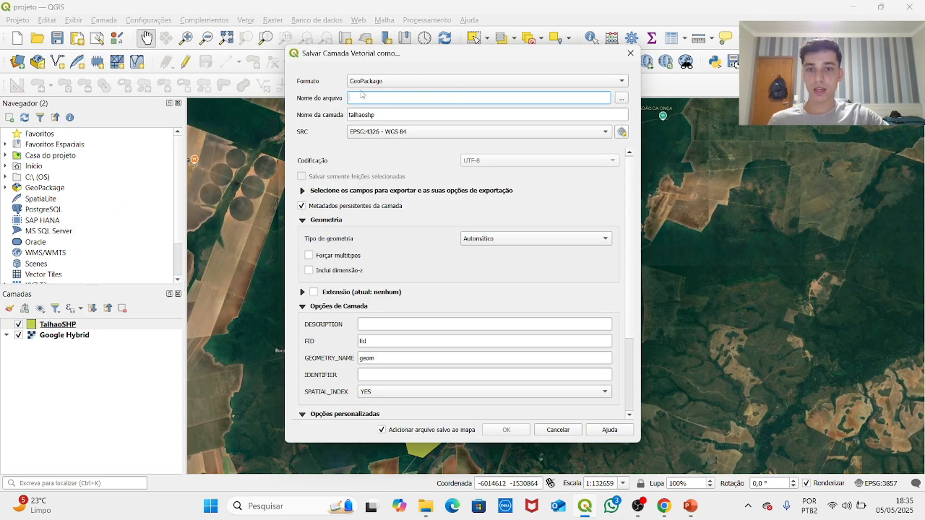
click(387, 81)
click(381, 81)
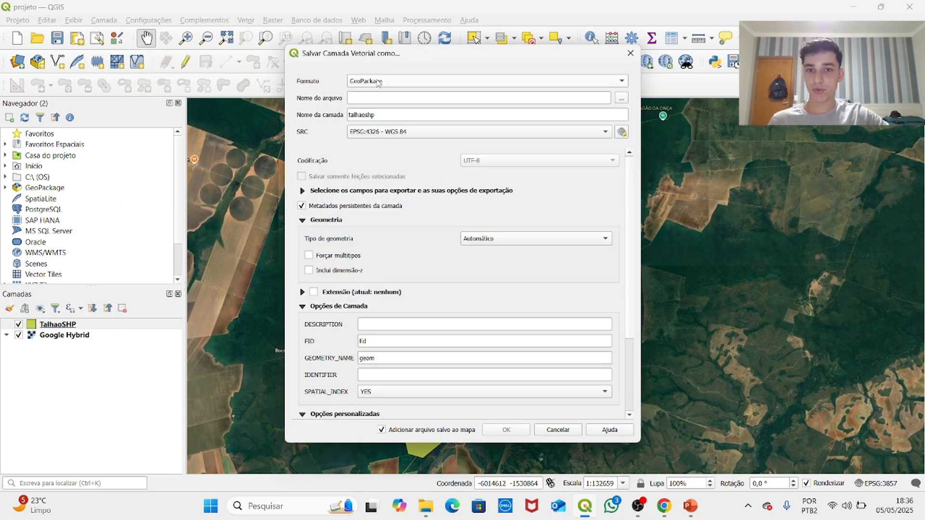
click(385, 83)
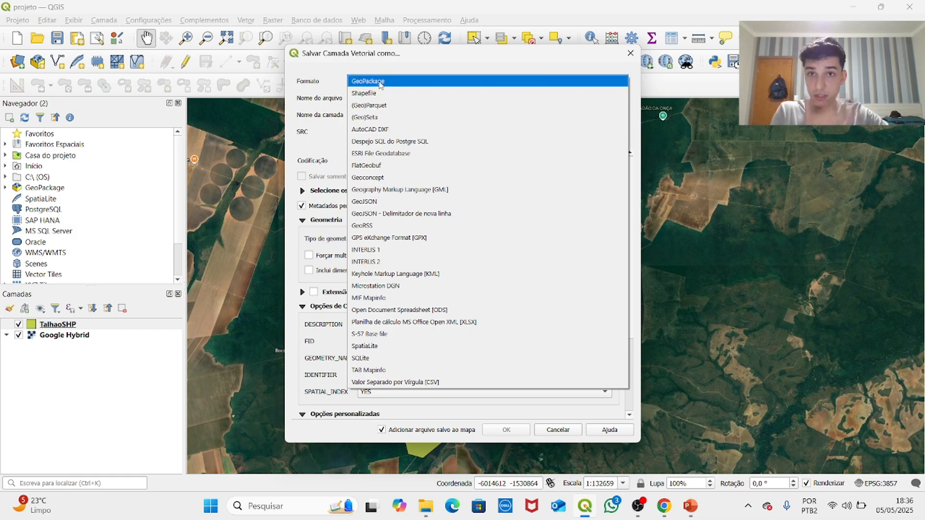
click(381, 83)
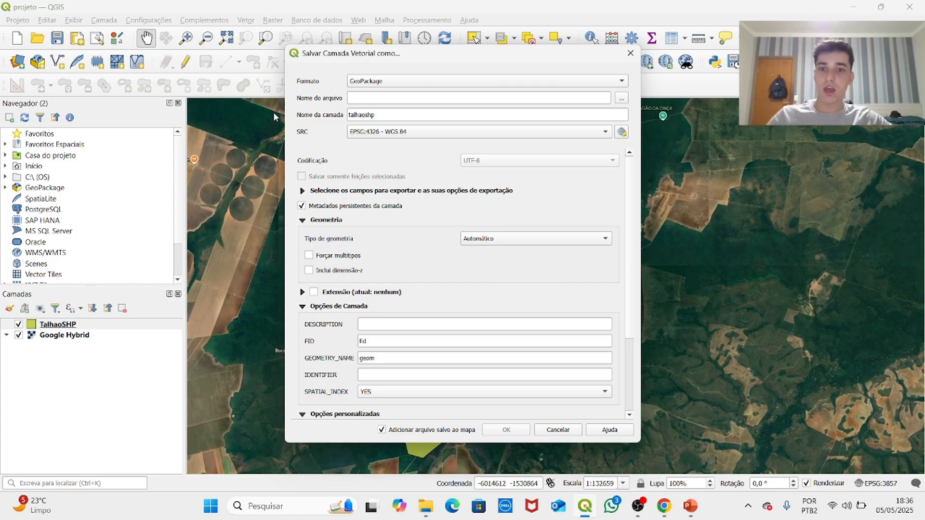
- Set the output file to TalhaoGPKG in the Video FAULIN folder on the desktop and run the export
click(623, 99)
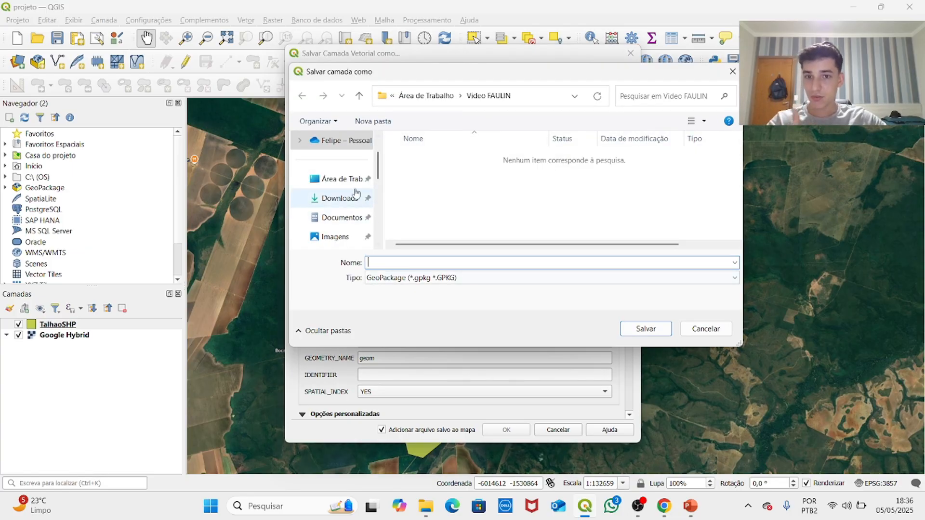
click(342, 181)
double_click(446, 199)
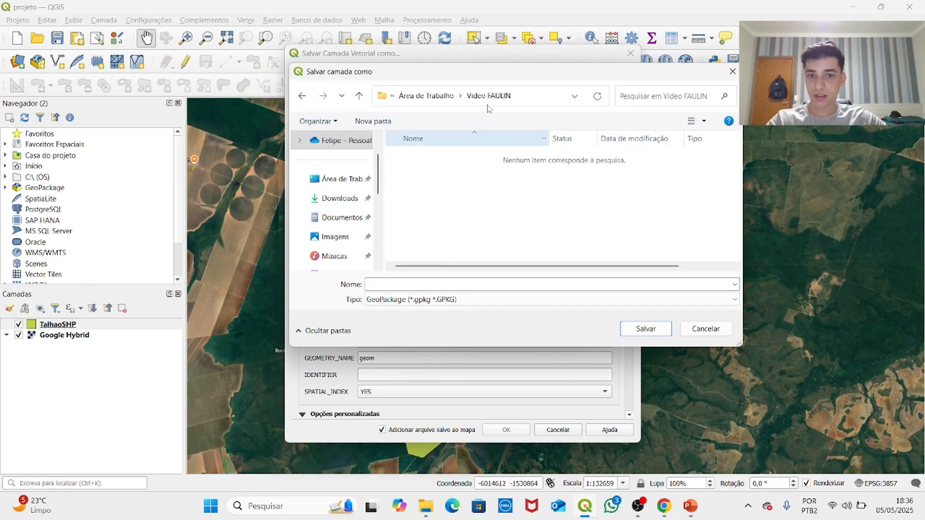
click(388, 284)
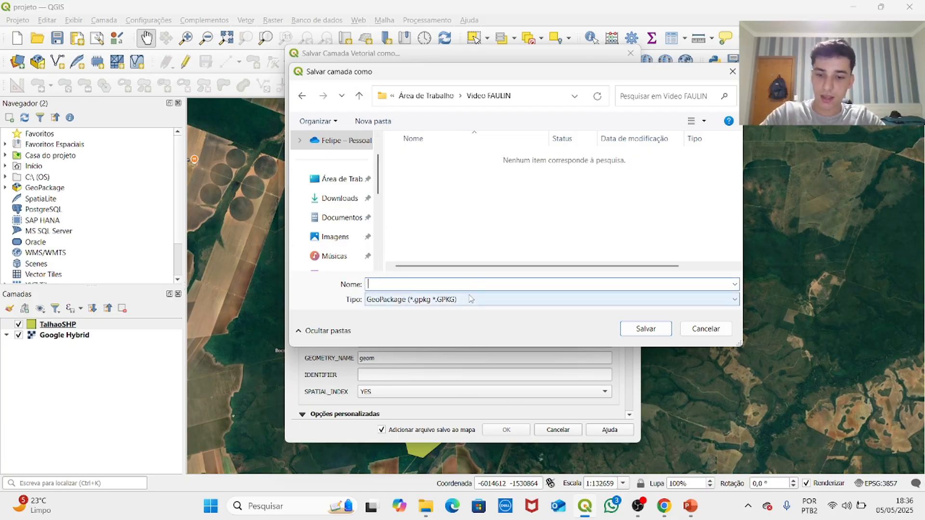
text(Tal)
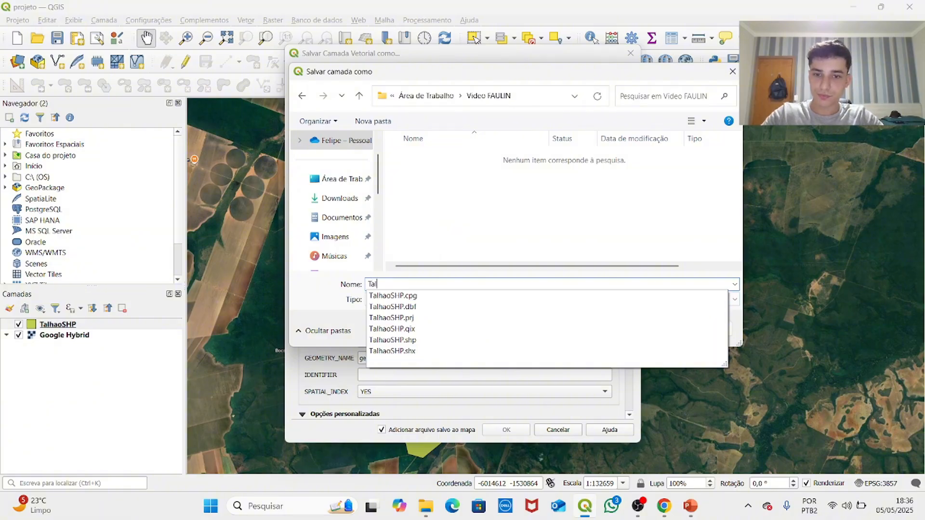
text(haoGPLK)
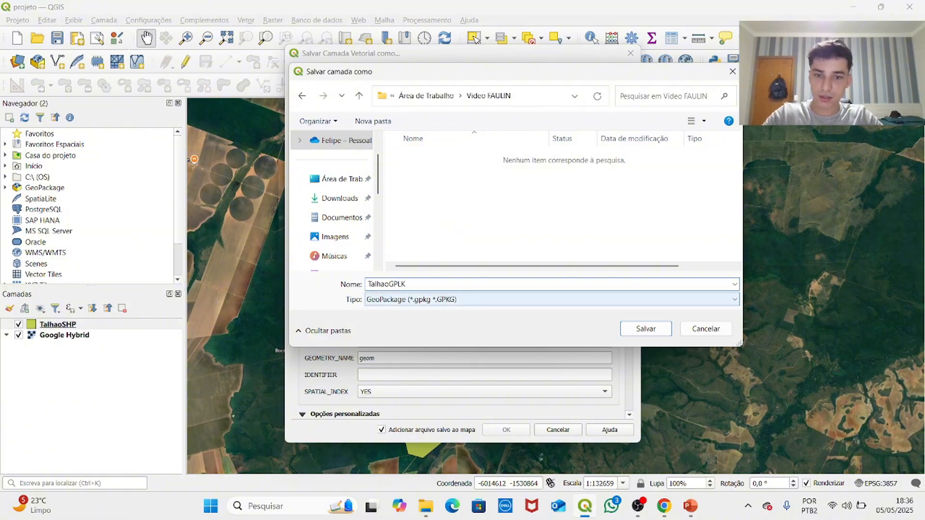
key(BackSpace)
key(BackSpace)
text(KG)
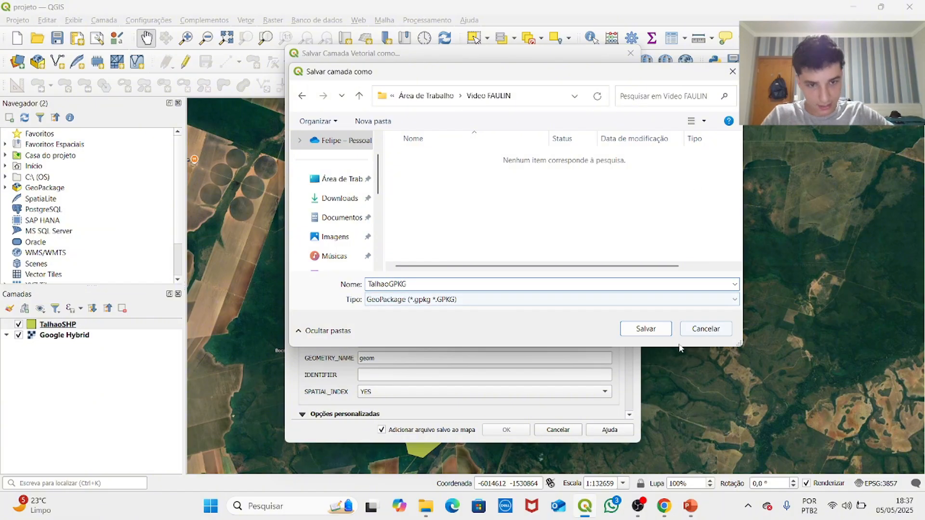
click(661, 334)
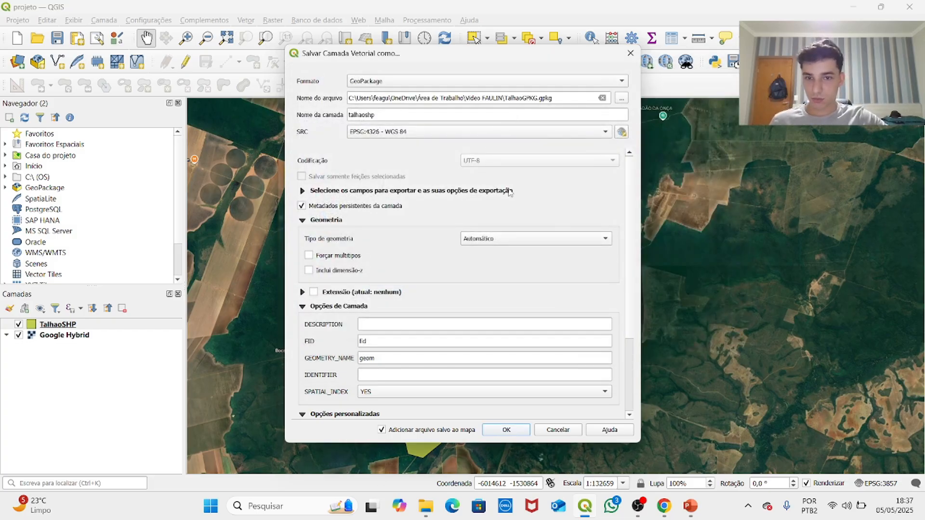
click(499, 431)
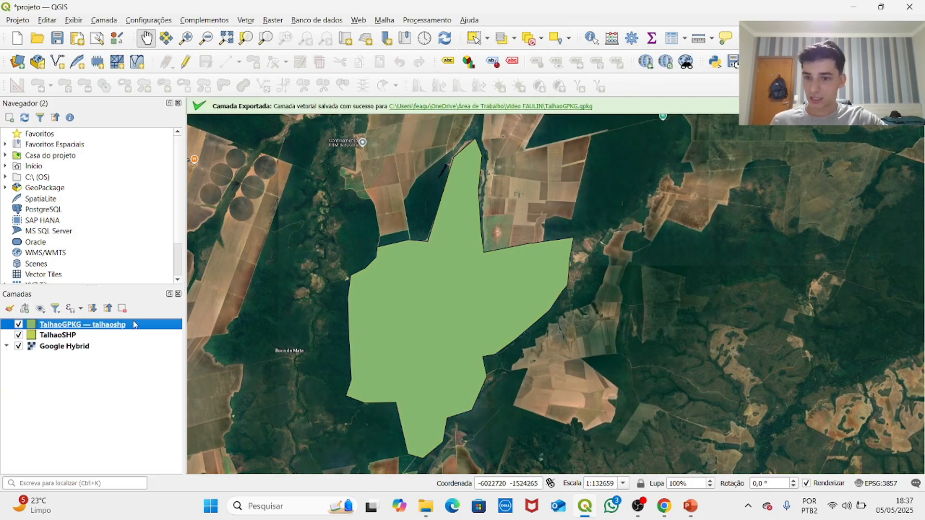
- Hide the TalhaoSHP layer and select the exported TalhaoGPKG — talhaoshp layer
right_click(27, 336)
click(69, 405)
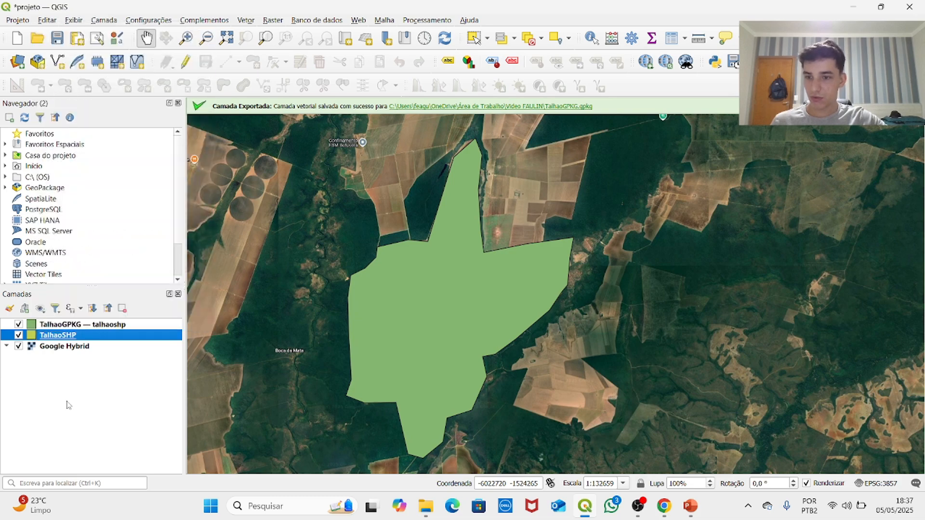
click(69, 406)
click(19, 336)
drag(297, 299, 305, 249)
drag(212, 323, 198, 353)
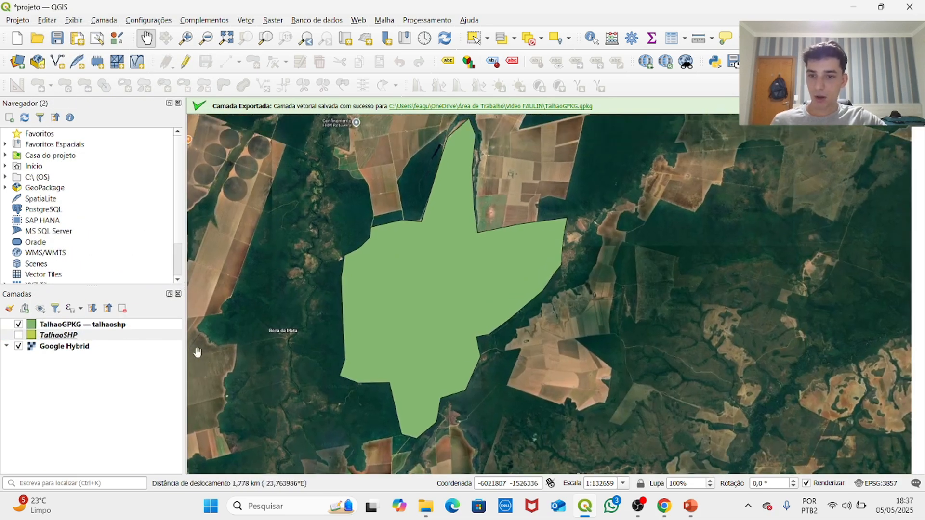
click(46, 326)
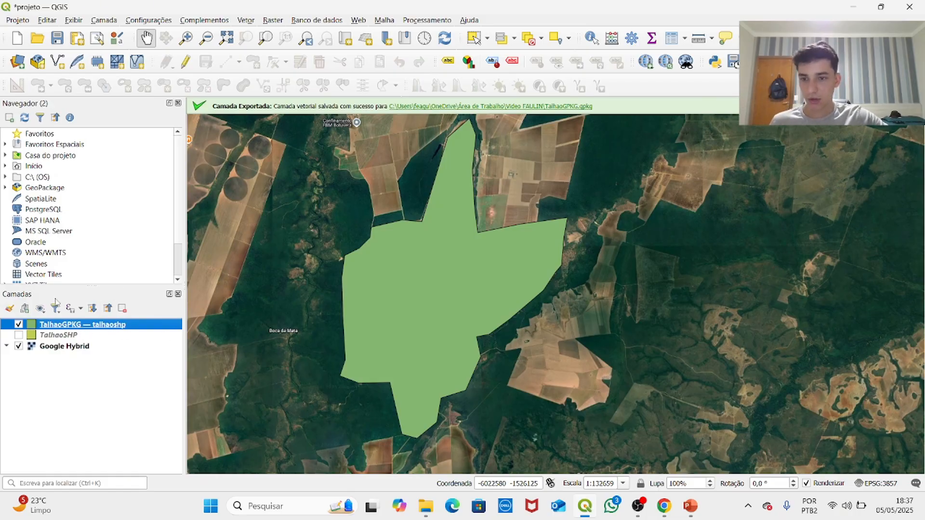
- Dismiss the export notice and turn off editing on the TalhaoGPKG — talhaoshp layer
drag(495, 241, 504, 254)
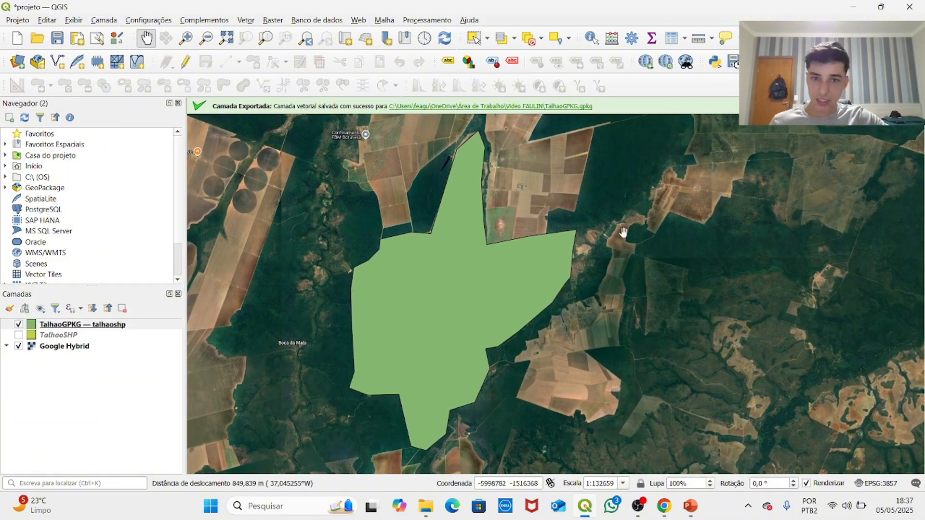
click(912, 107)
drag(576, 322, 526, 323)
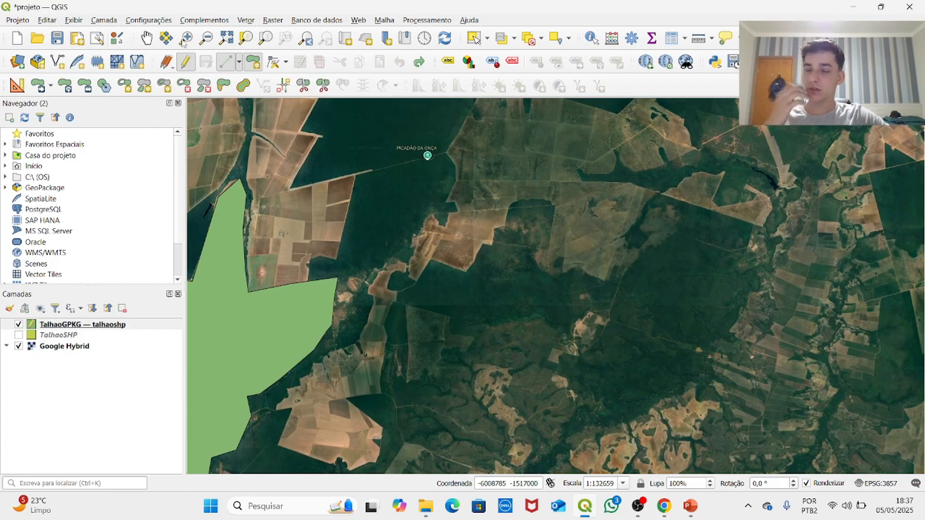
click(186, 62)
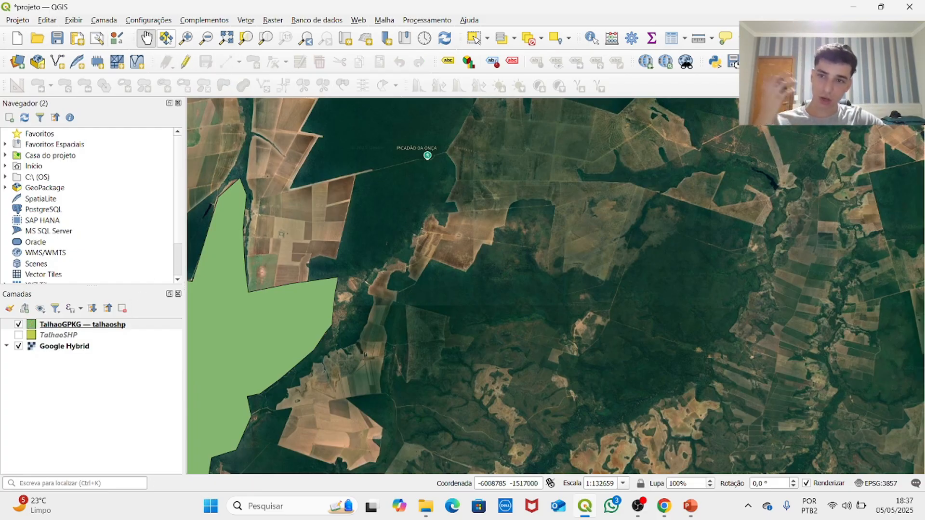
- Start a new GeoPackage layer and choose the existing TalhaoGPKG.gpkg in the Video FAULIN folder as its database
click(104, 22)
click(104, 21)
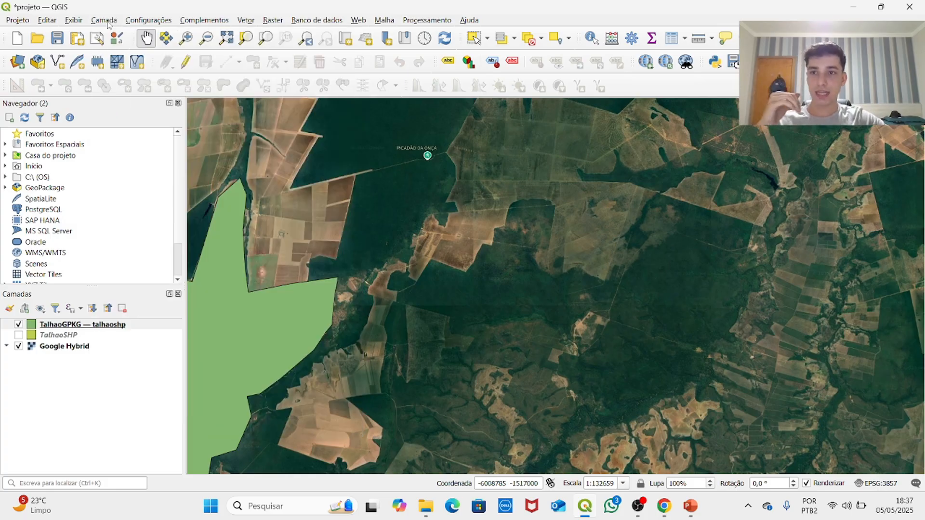
click(104, 22)
mouse_move(143, 53)
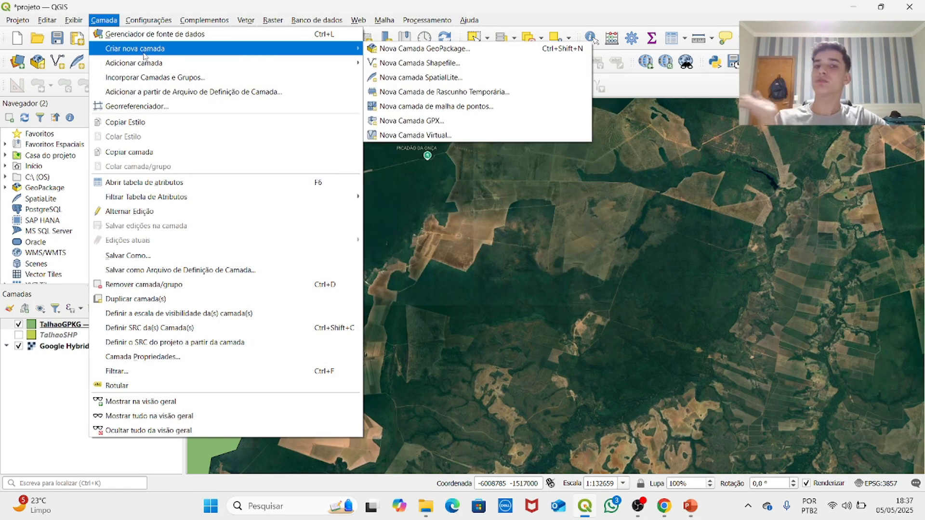
click(387, 49)
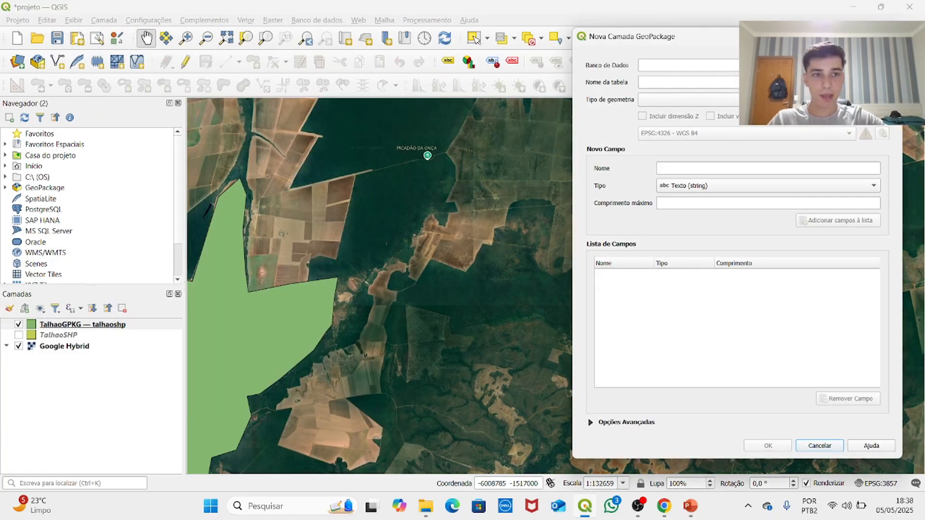
click(882, 65)
drag(648, 63, 434, 92)
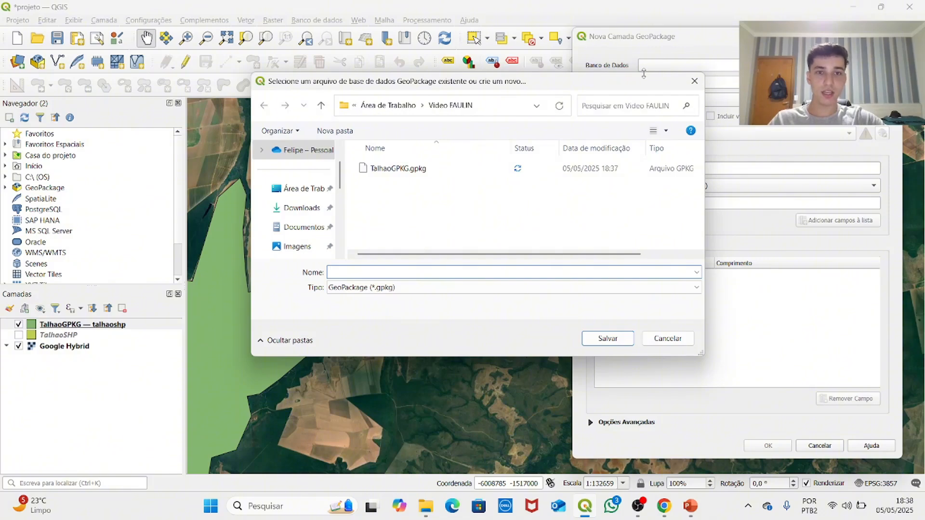
click(416, 171)
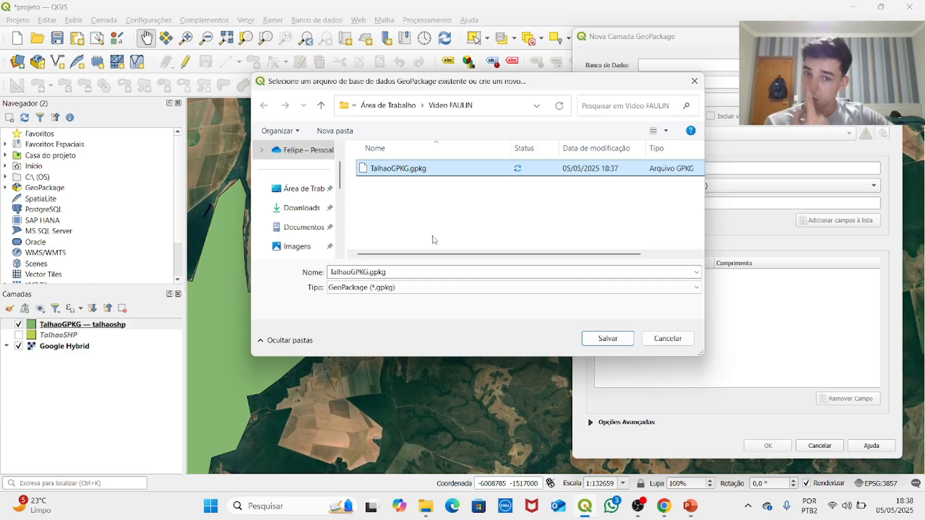
click(609, 339)
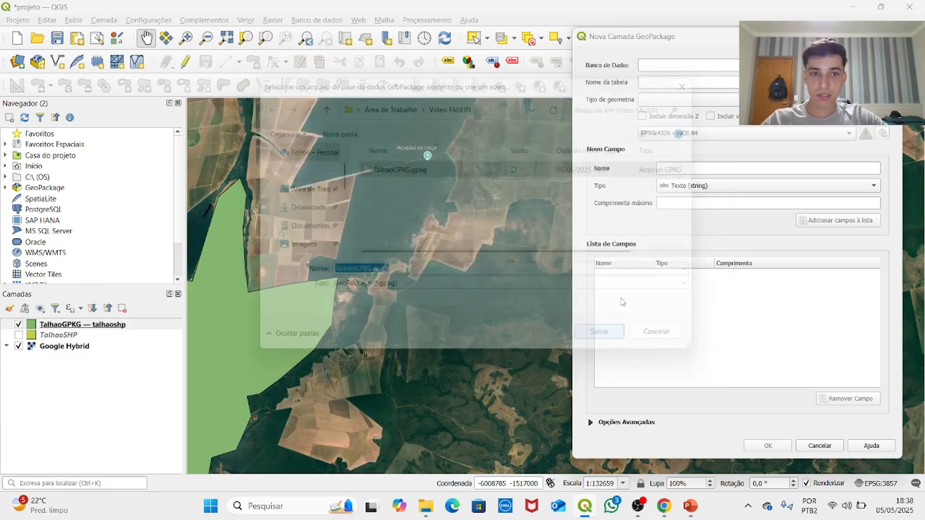
- Set the new layer's geometry type to Polígono and add it as a new layer to the existing GeoPackage file
click(691, 101)
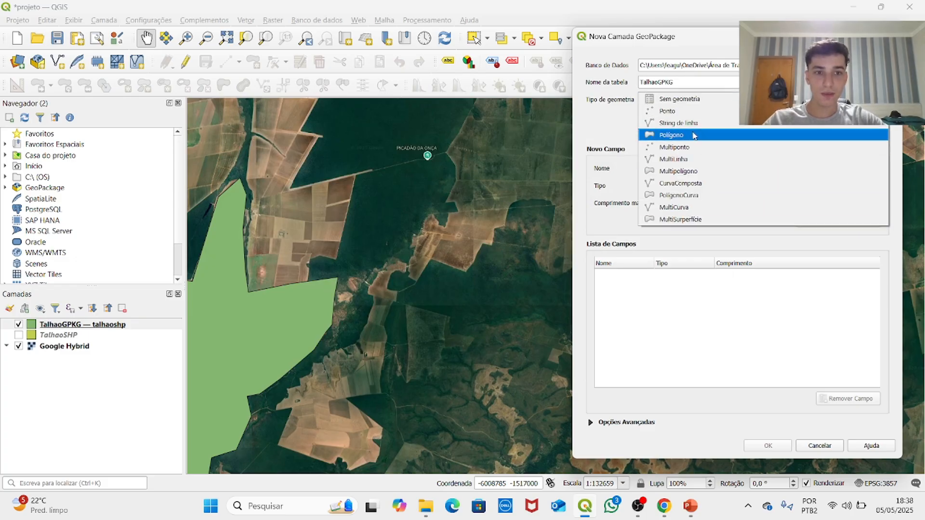
click(691, 135)
click(768, 446)
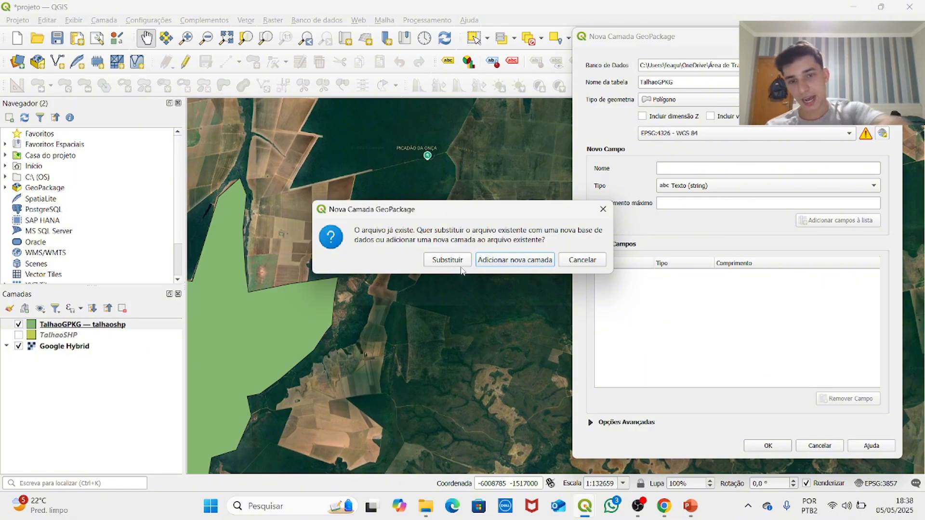
click(499, 258)
right_click(34, 325)
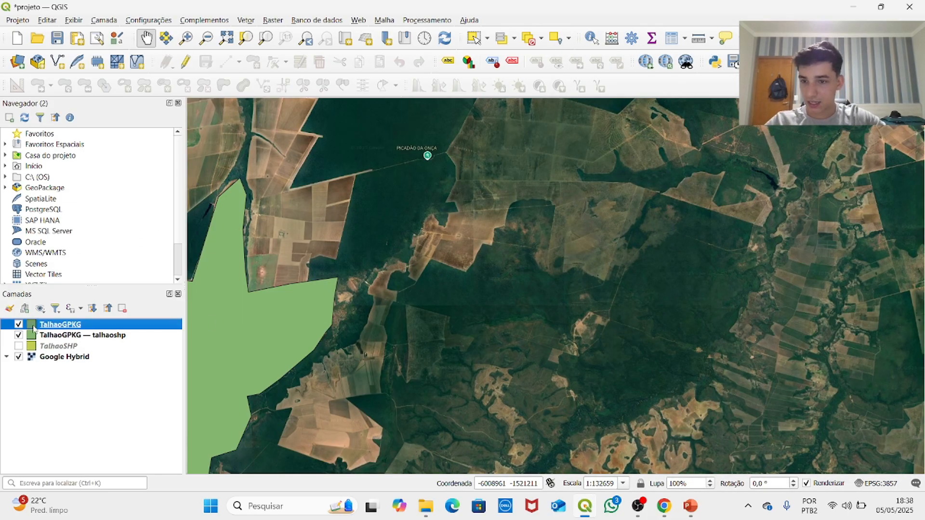
click(87, 319)
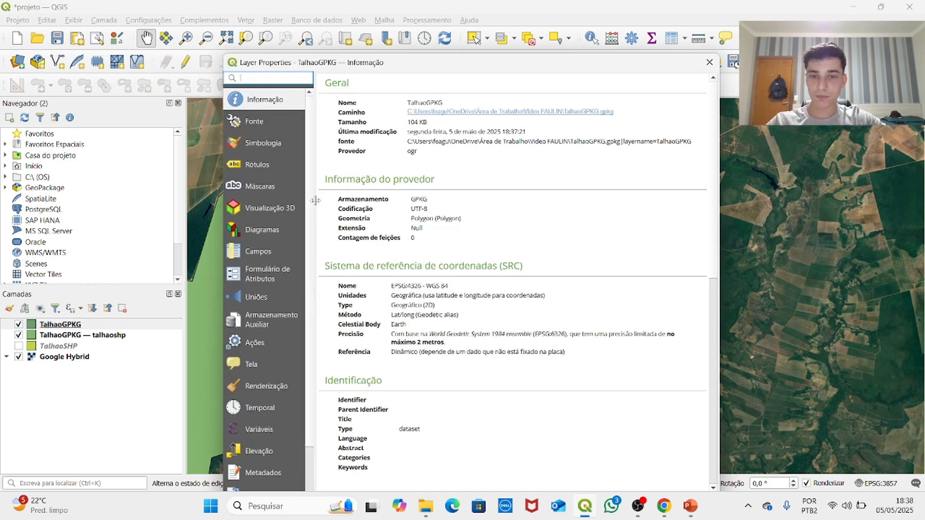
click(263, 140)
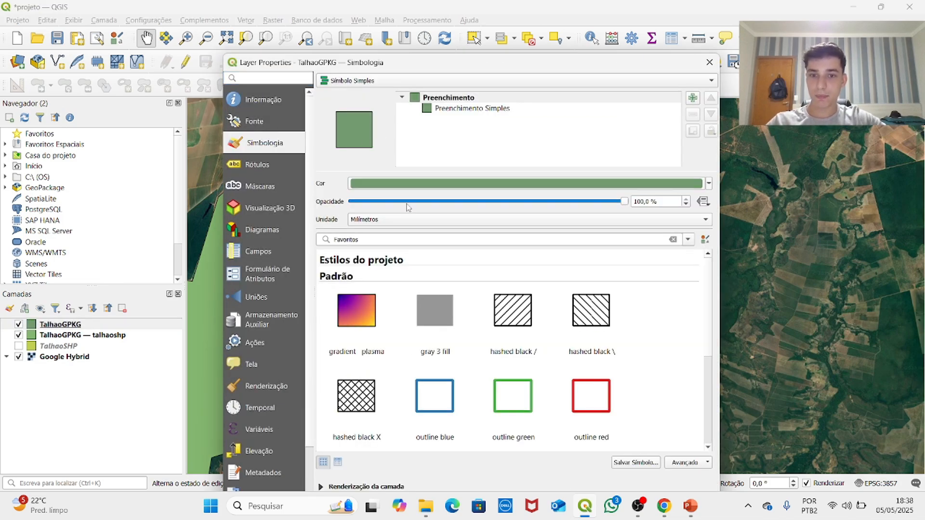
click(429, 185)
drag(384, 240, 423, 153)
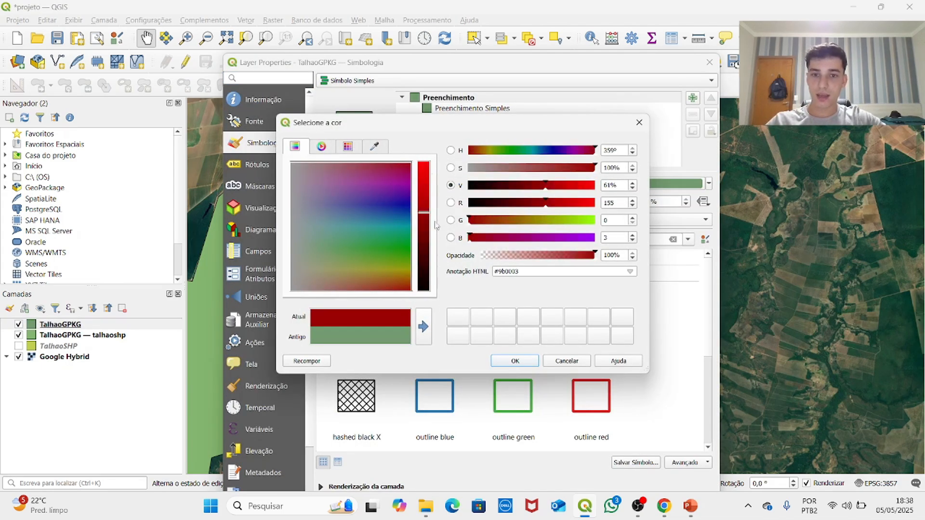
click(522, 357)
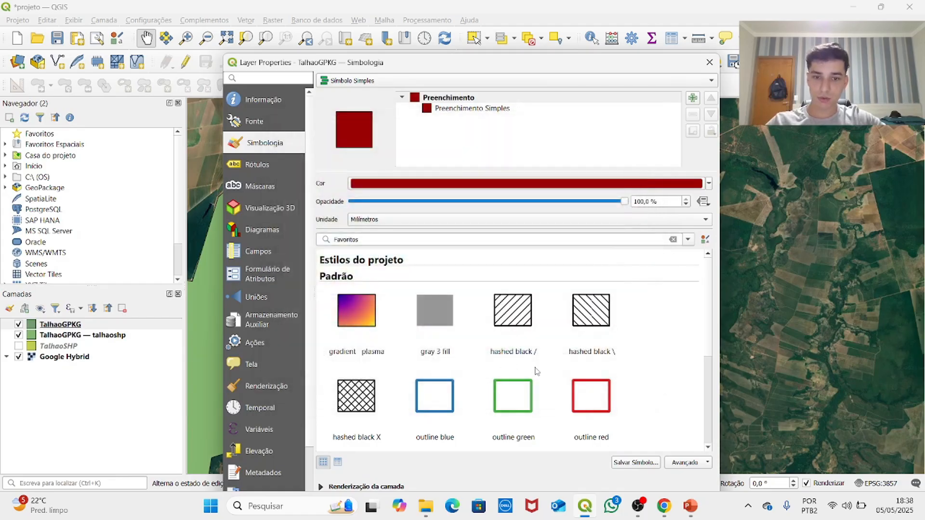
click(710, 62)
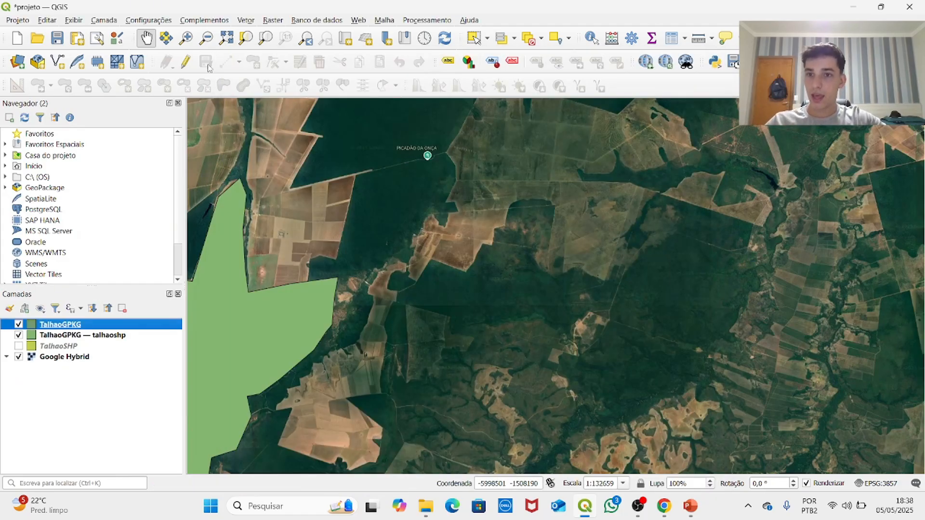
- Turn on editing for the new TalhaoGPKG layer and digitize a seven-vertex polygon over the field northeast of the green one, keeping the autogenerated fid
click(185, 62)
click(253, 62)
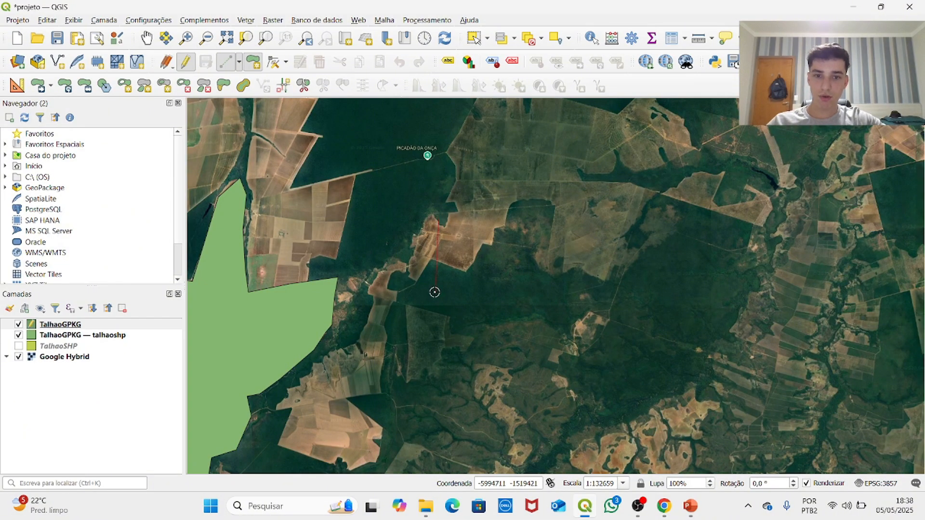
click(420, 215)
click(438, 221)
click(409, 284)
click(470, 273)
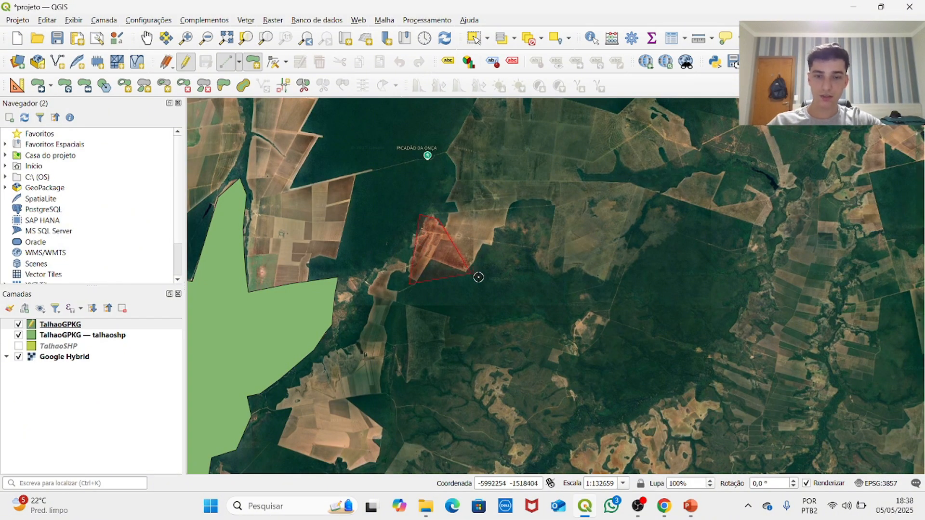
click(508, 242)
click(521, 190)
click(460, 191)
right_click(444, 220)
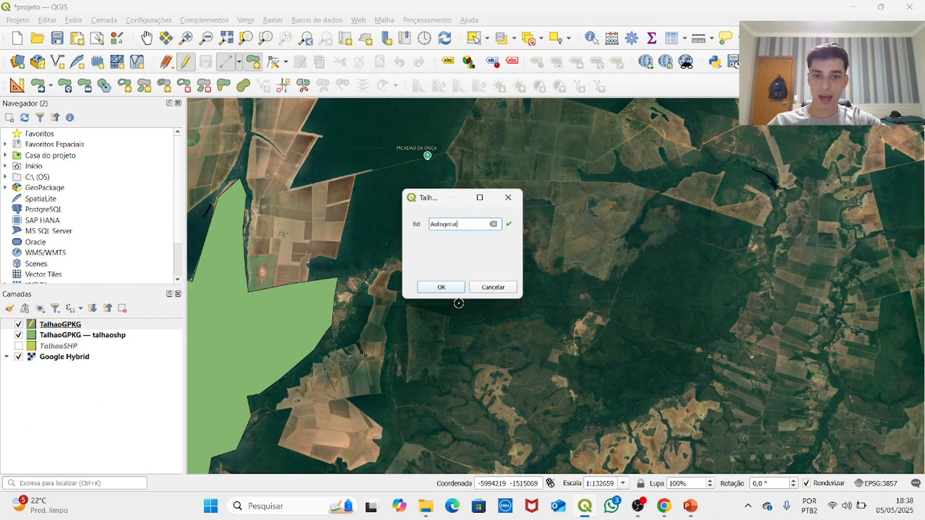
click(451, 292)
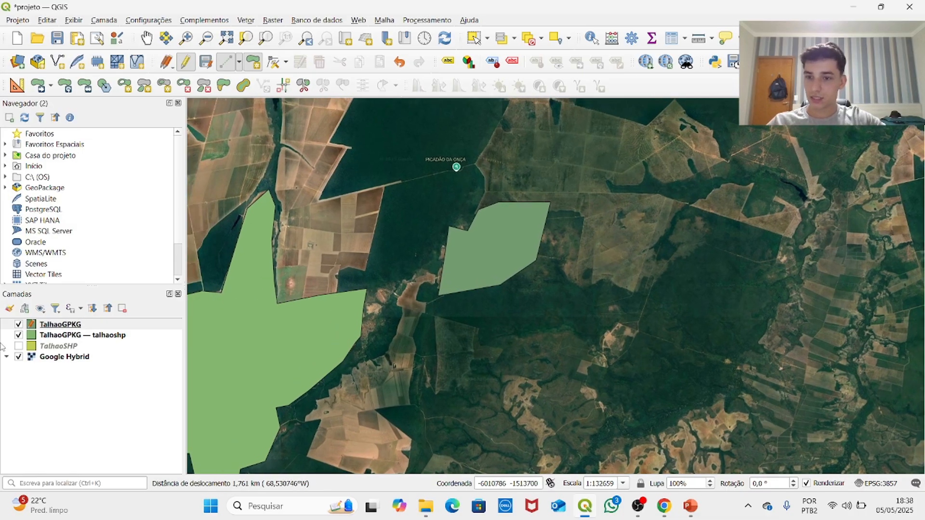
- Change the new TalhaoGPKG layer's simple fill colour to dark red and apply the symbology
right_click(48, 325)
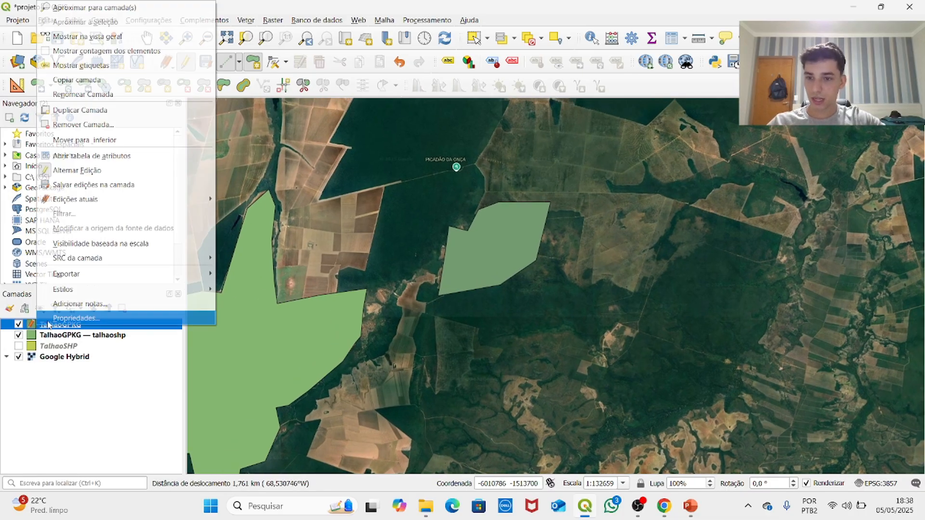
click(94, 318)
click(408, 183)
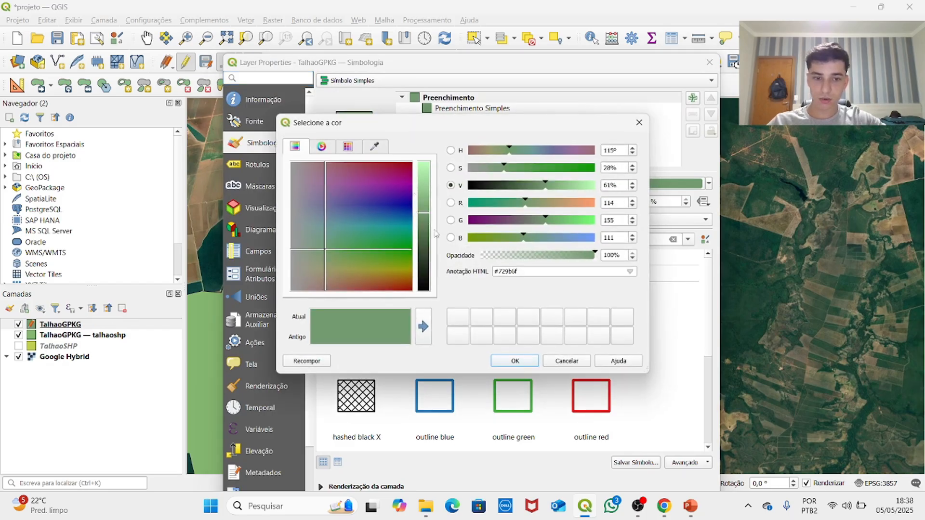
click(409, 164)
click(515, 361)
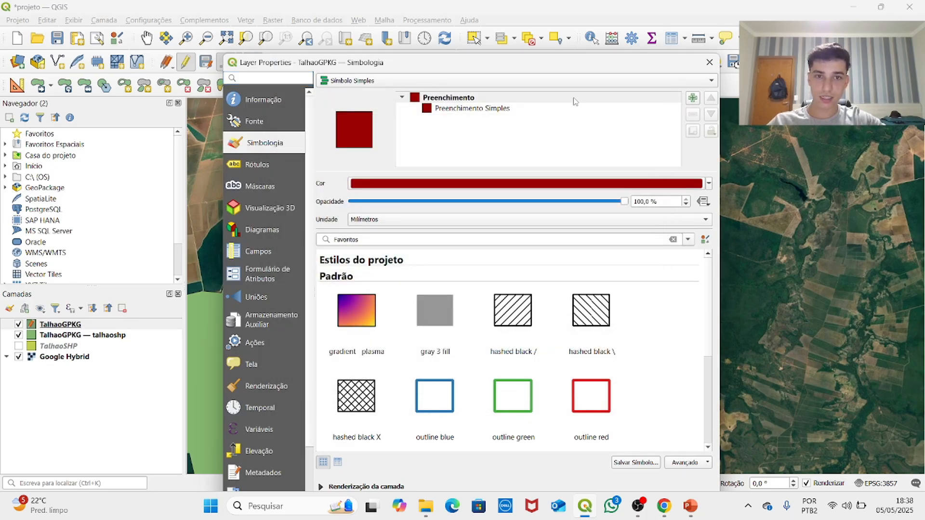
drag(538, 62, 525, 9)
click(628, 451)
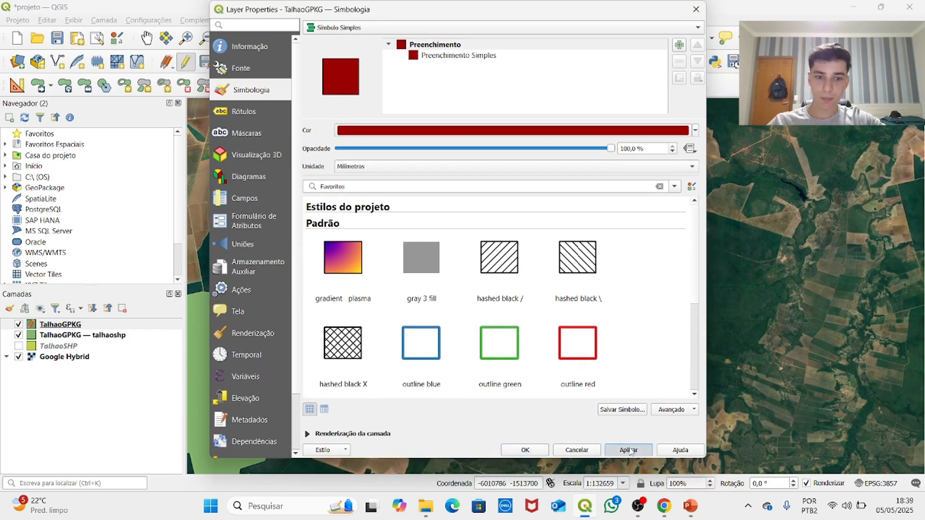
click(525, 450)
drag(500, 223, 773, 150)
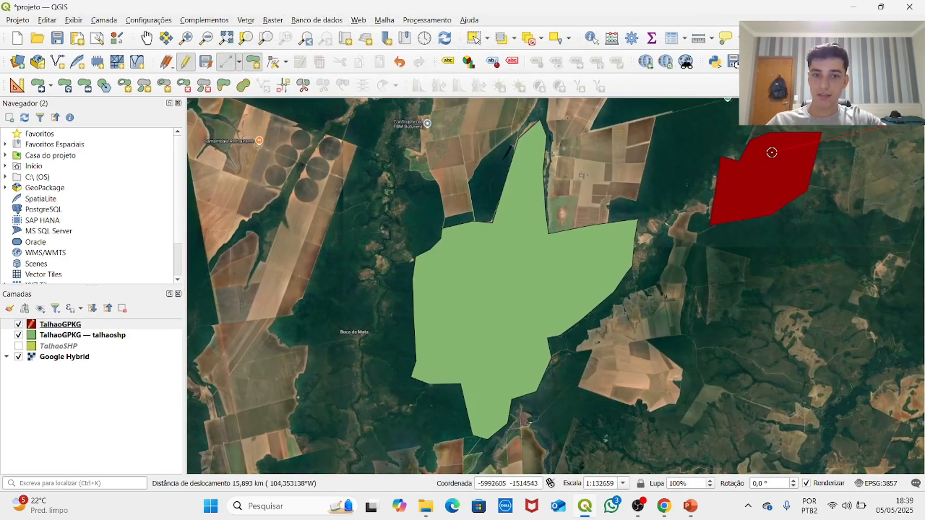
drag(698, 160, 547, 203)
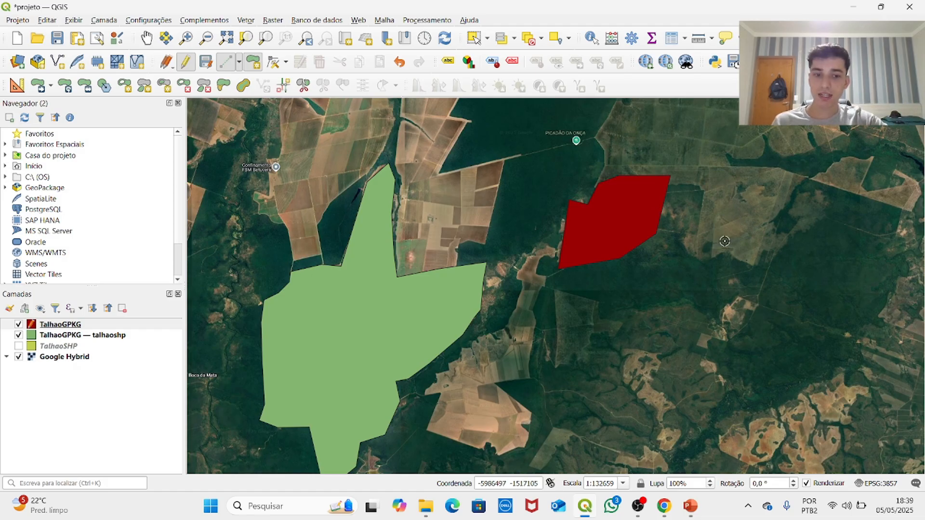
click(665, 506)
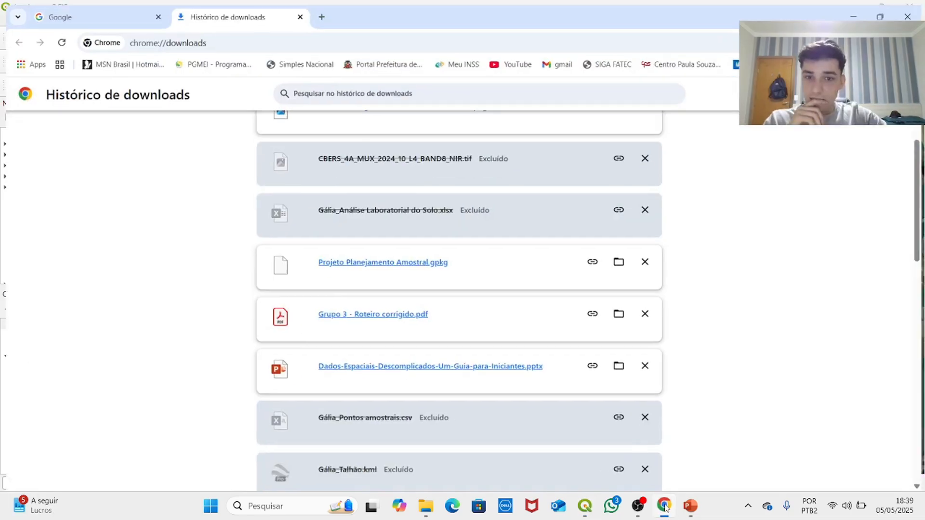
click(666, 507)
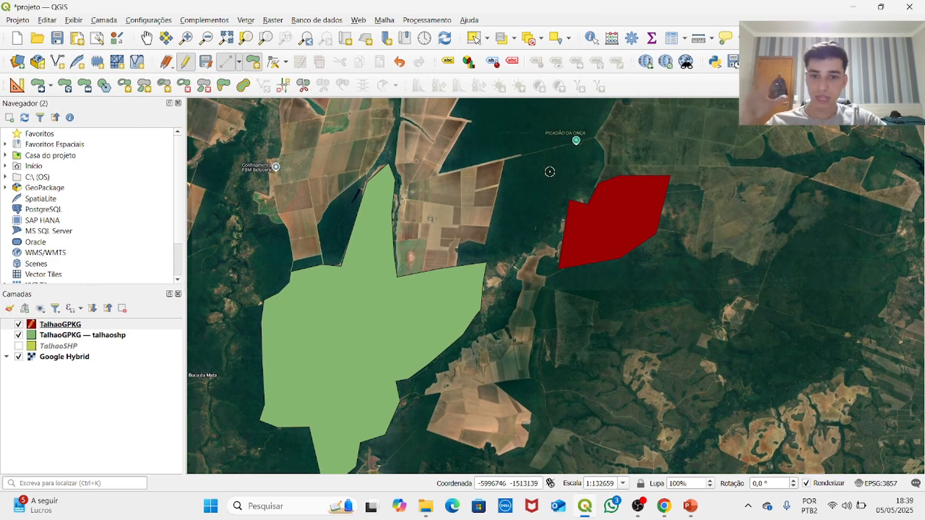
drag(517, 180, 517, 180)
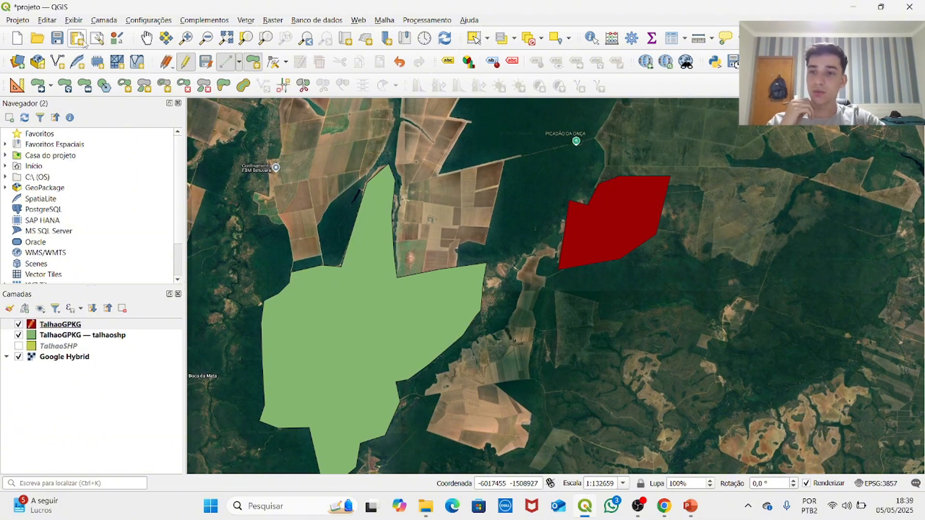
- Start exporting the current map view as an image and set its resolution to 300 dpi
click(4, 19)
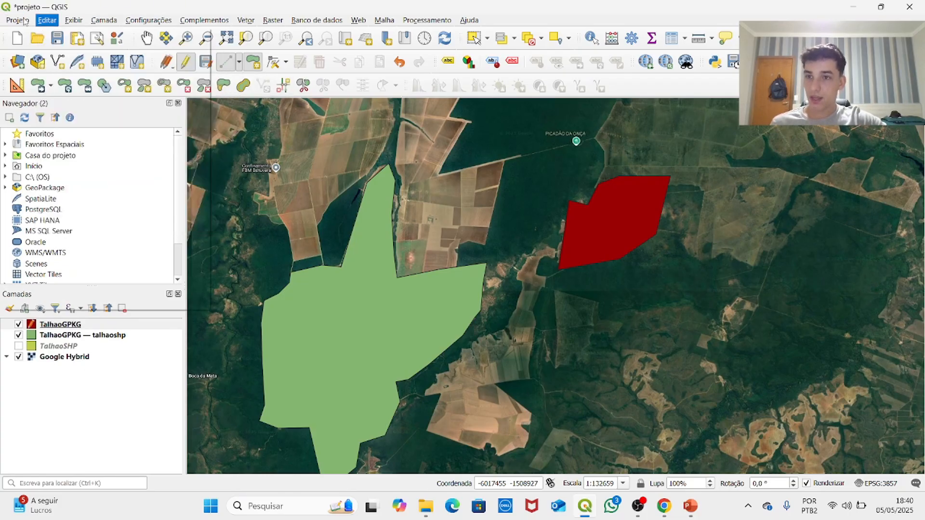
mouse_move(64, 218)
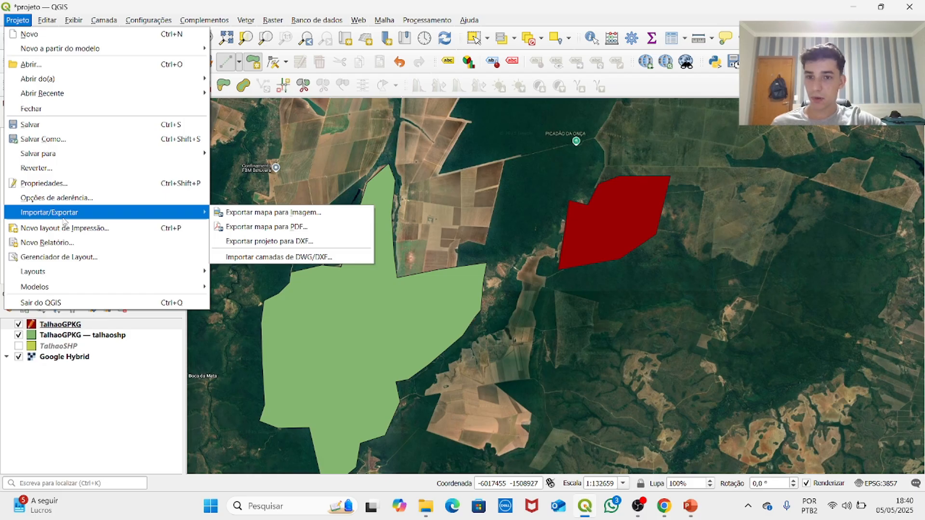
click(232, 214)
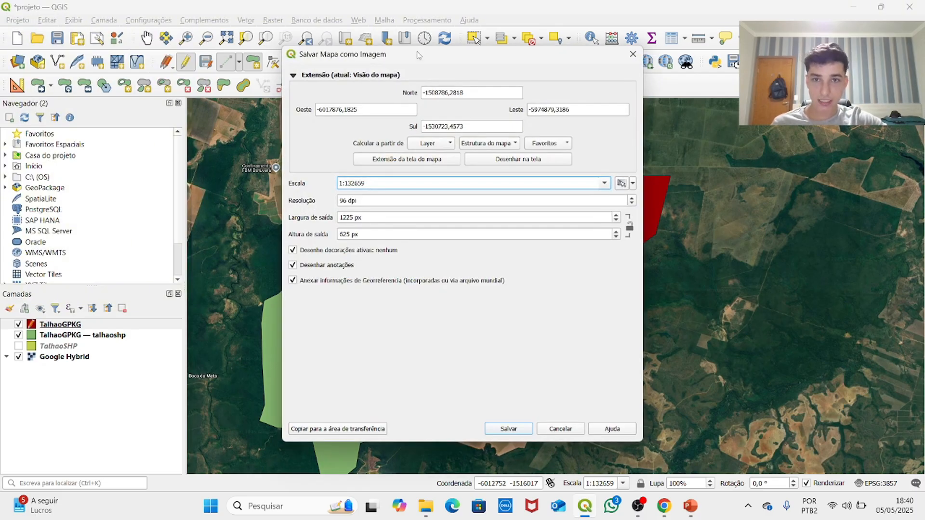
drag(419, 54, 748, 32)
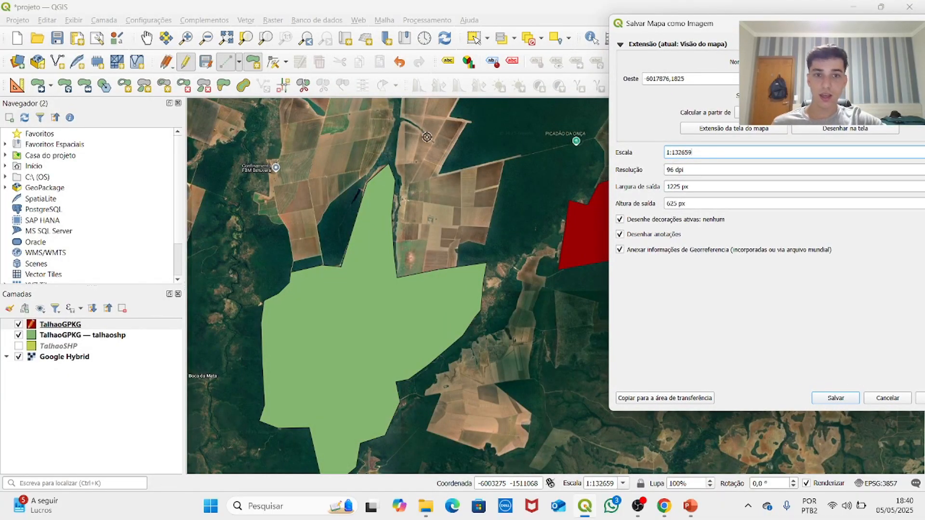
drag(625, 24, 324, 52)
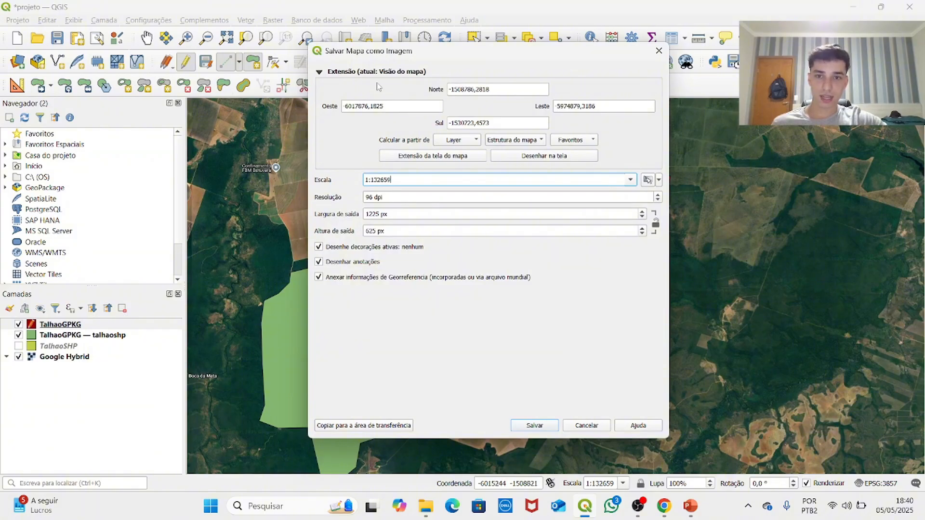
drag(410, 53, 562, 18)
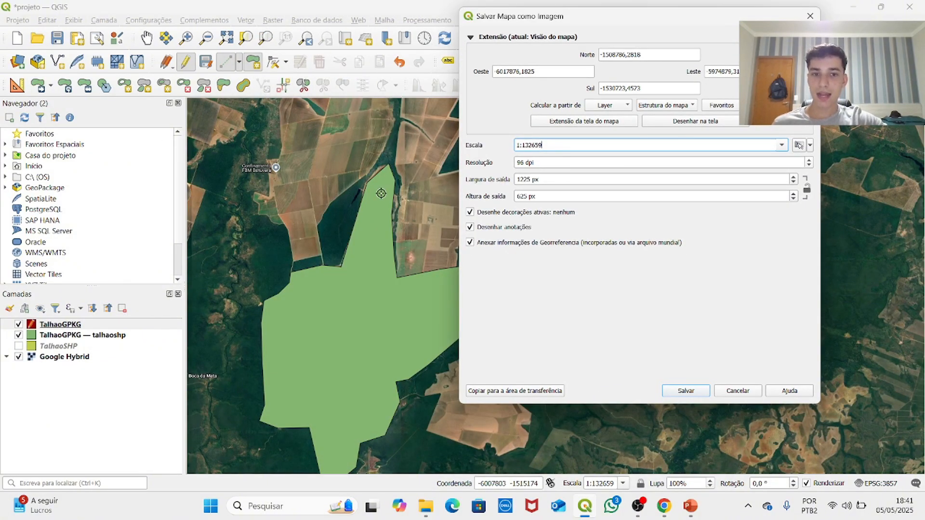
click(529, 163)
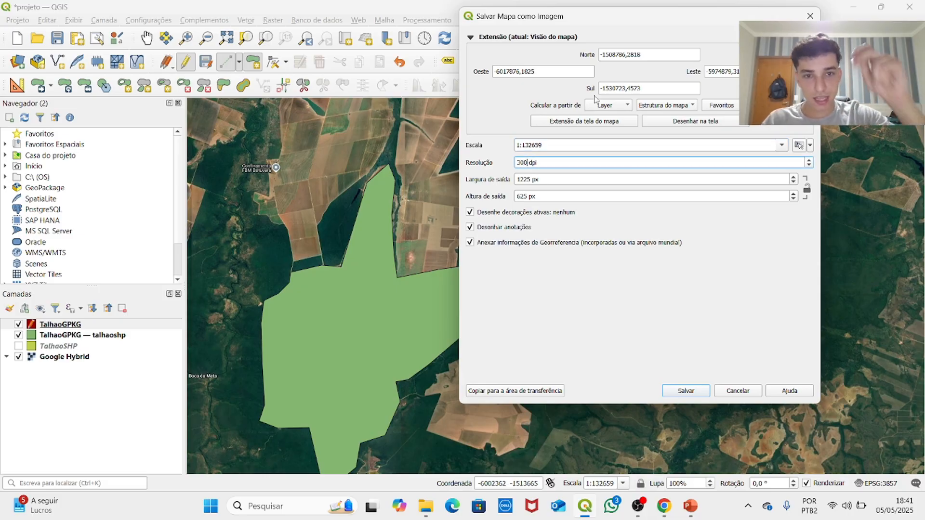
- Save the map image as geotiff in PNG format in the Video FAULIN folder on the desktop
key(Return)
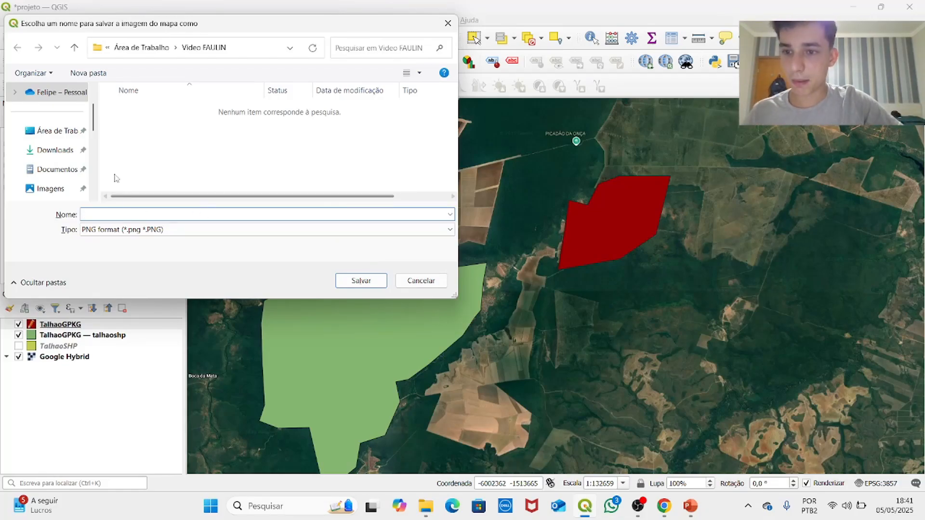
click(58, 131)
double_click(145, 149)
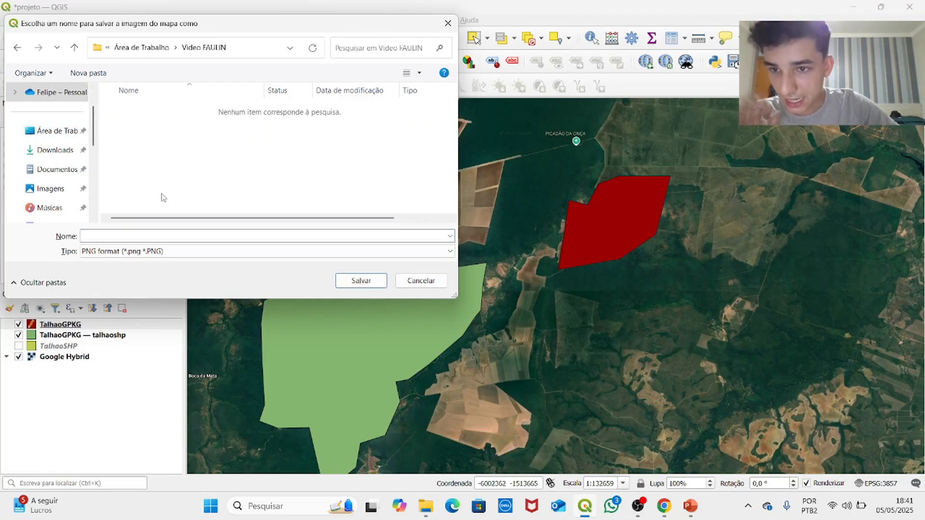
click(137, 235)
text(geo)
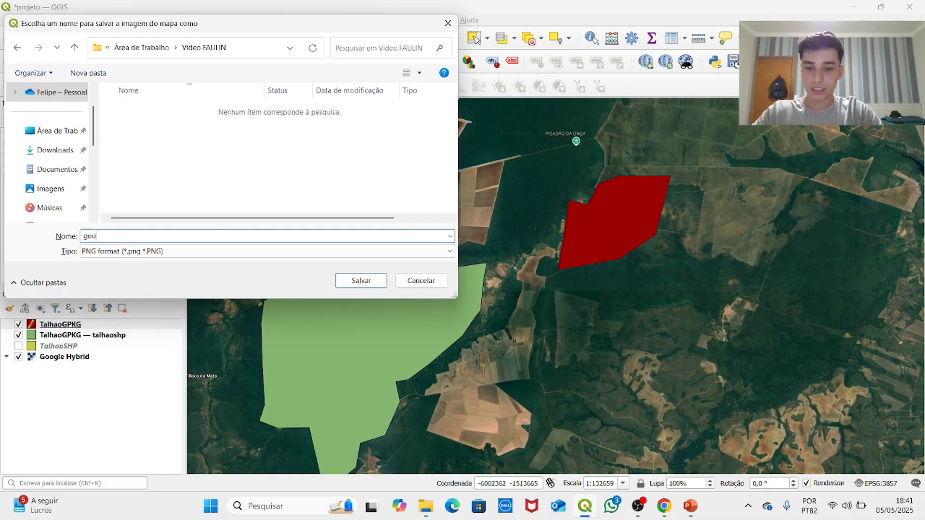
text(tiff)
click(354, 285)
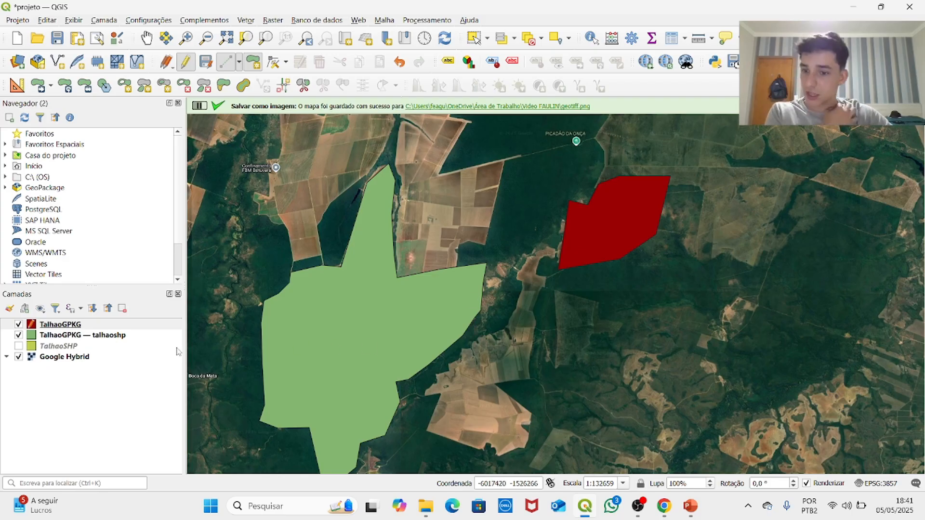
- Add the exported geotiff image from the Video FAULIN folder to the QGIS project as a layer and hide the Google Hybrid layer
mouse_move(419, 505)
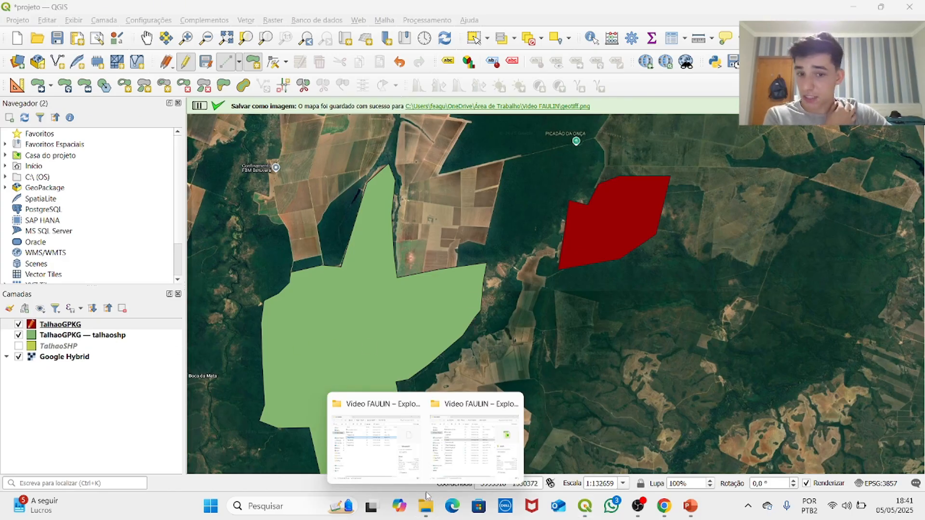
click(409, 462)
drag(467, 20, 725, 22)
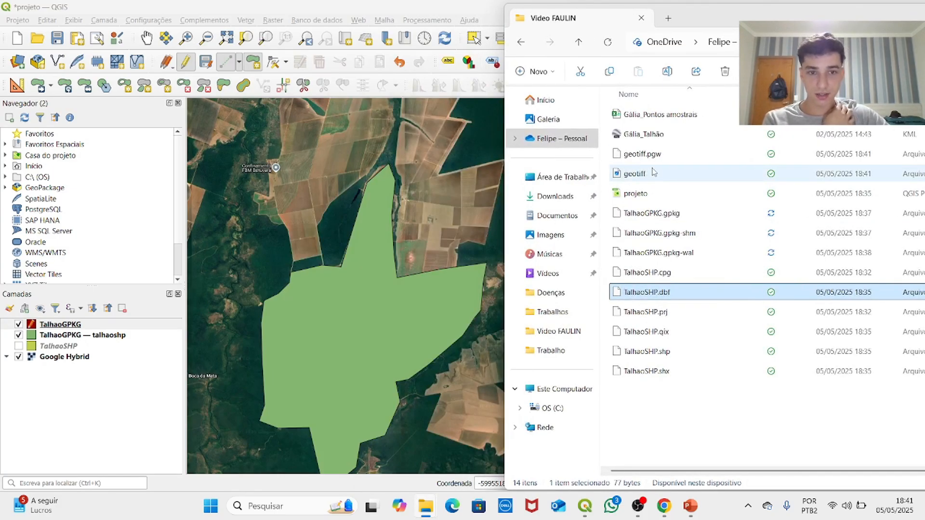
drag(639, 179, 68, 414)
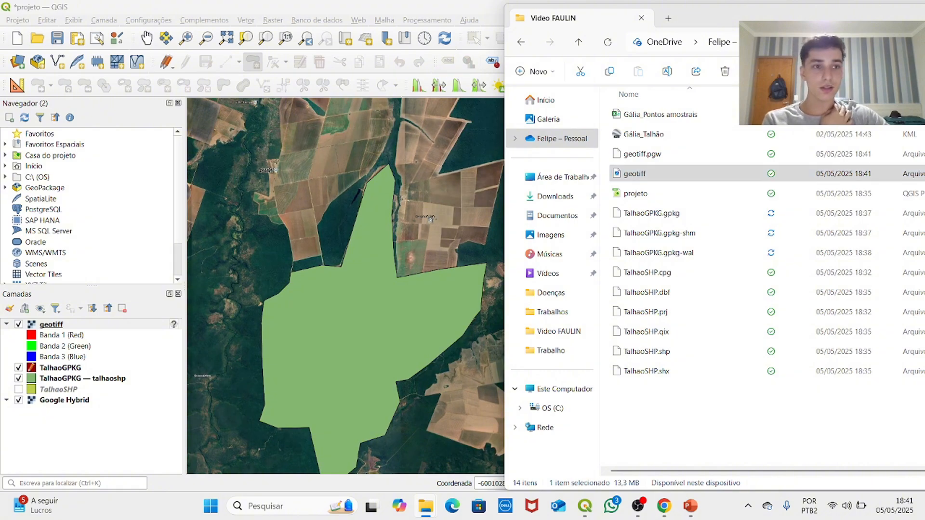
drag(699, 24, 419, 39)
click(425, 509)
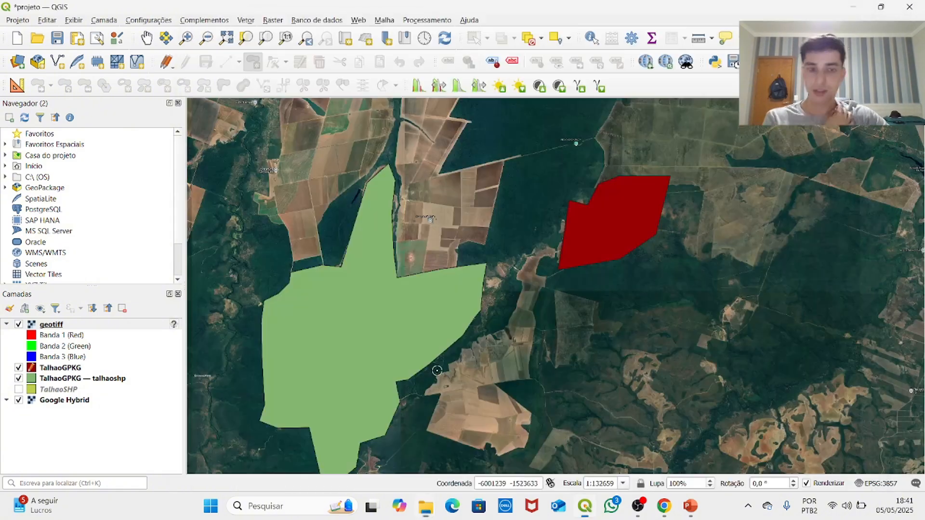
click(19, 401)
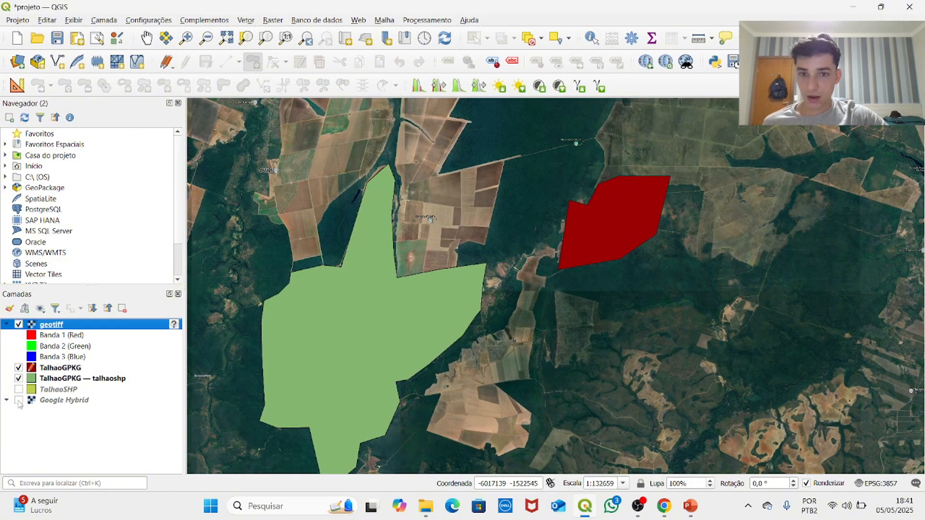
- Hide the TalhaoGPKG and TalhaoGPKG — talhaoshp layers so only the geotiff image stays on the map
scroll(578, 274, down, 1)
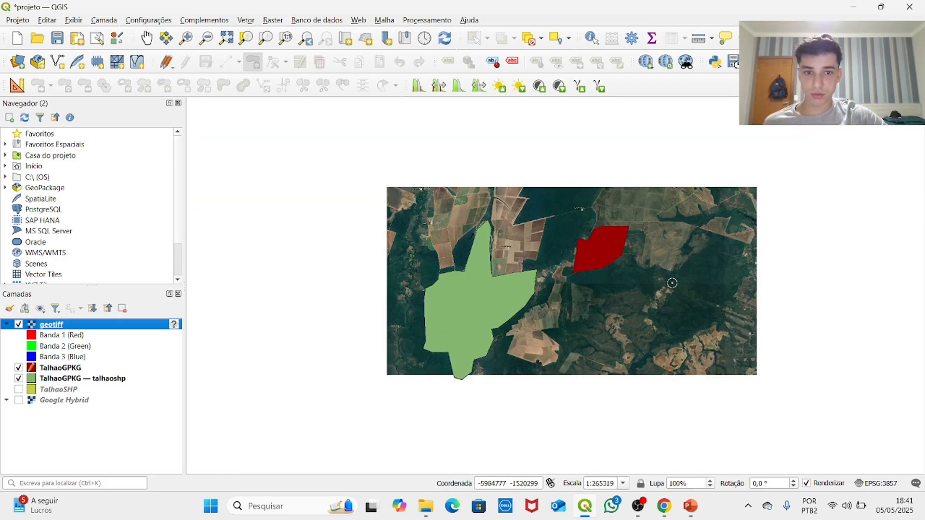
drag(790, 224, 705, 217)
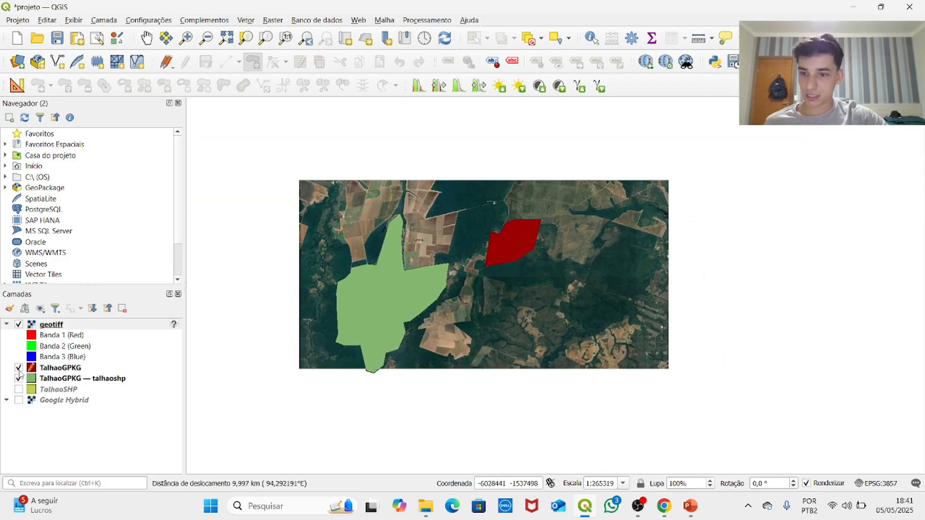
click(19, 367)
click(19, 379)
- Stop editing the TalhaoGPKG layer and discard its unsaved changes
click(49, 368)
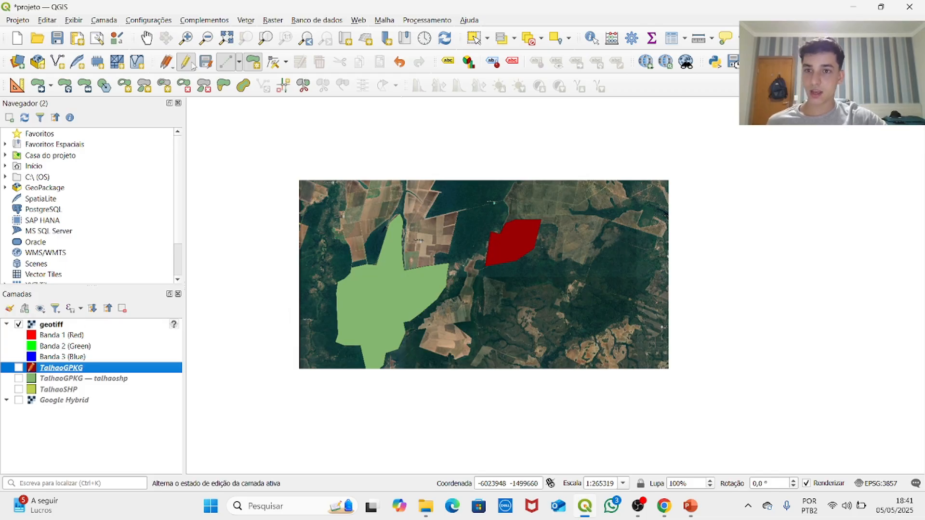
click(191, 65)
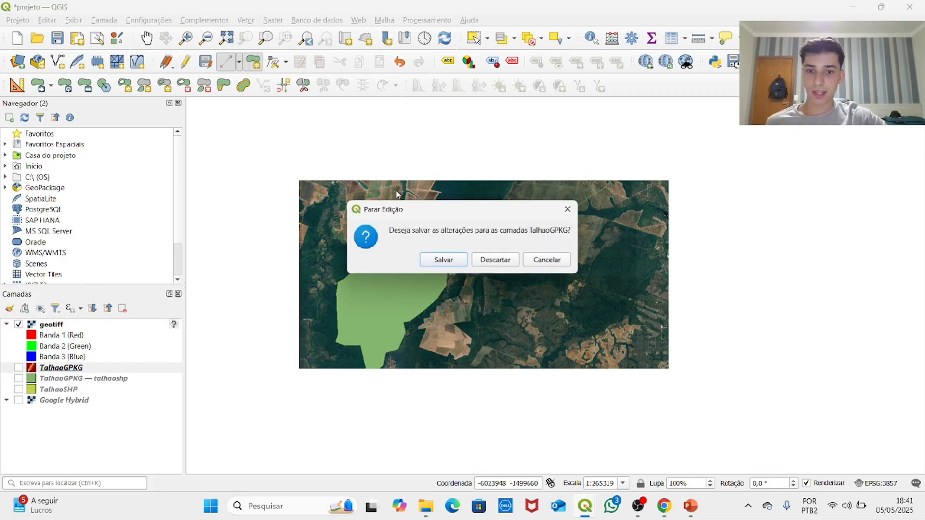
click(493, 261)
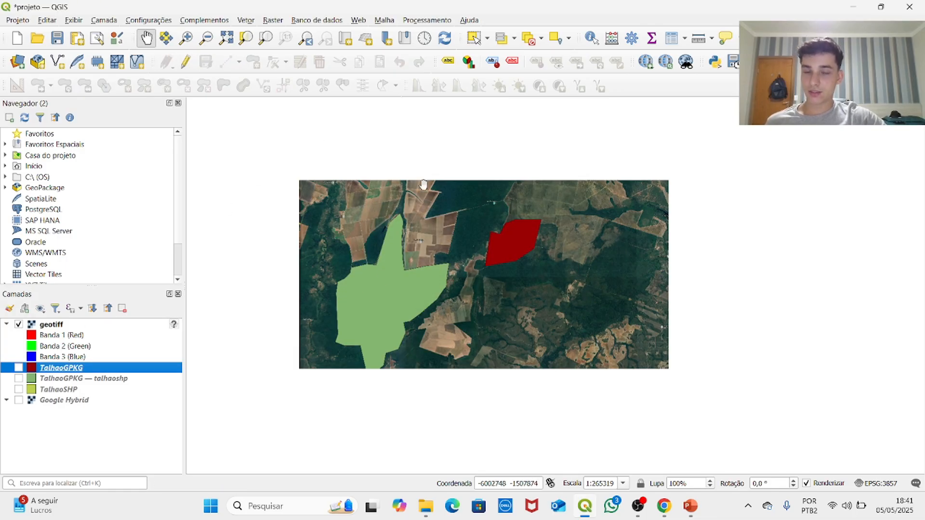
- Show the Google Hybrid layer beneath the geotiff image and compare how the two line up
click(20, 401)
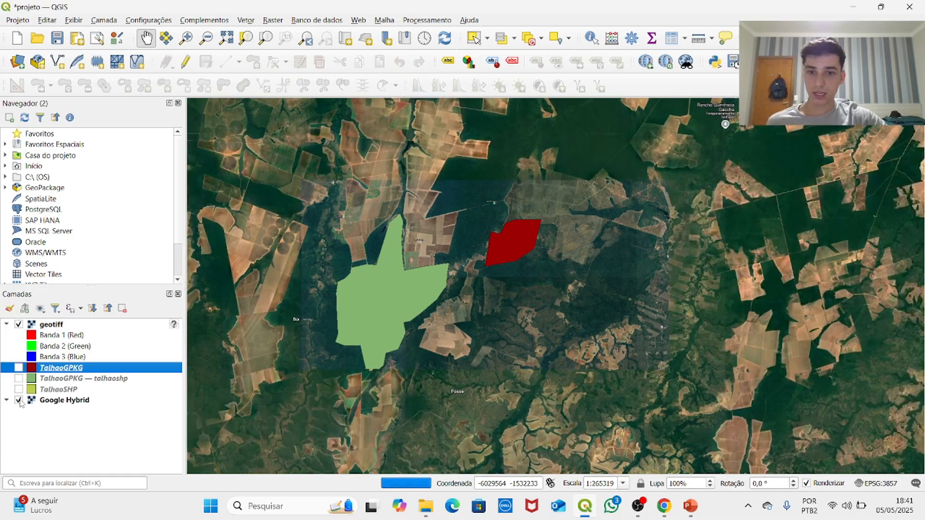
click(20, 400)
click(19, 400)
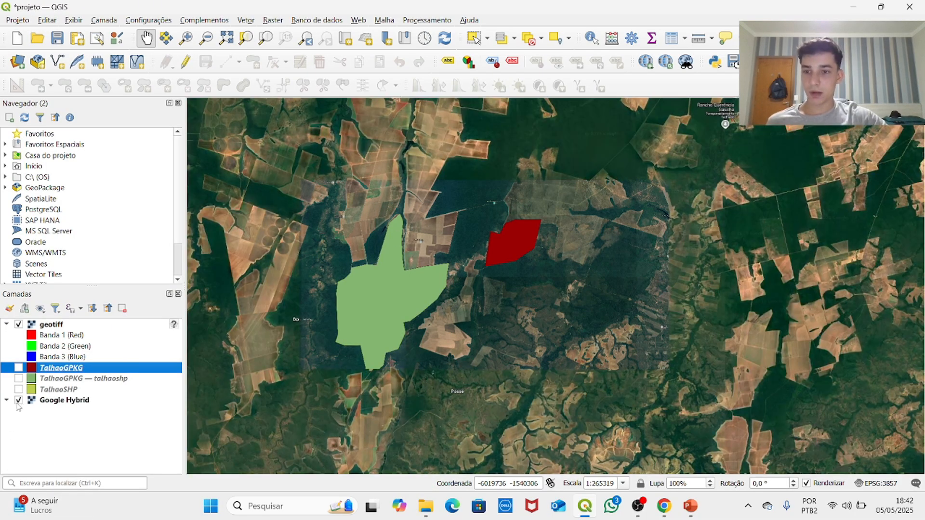
scroll(502, 264, up, 1)
drag(476, 285, 542, 209)
scroll(501, 265, down, 1)
scroll(504, 226, up, 1)
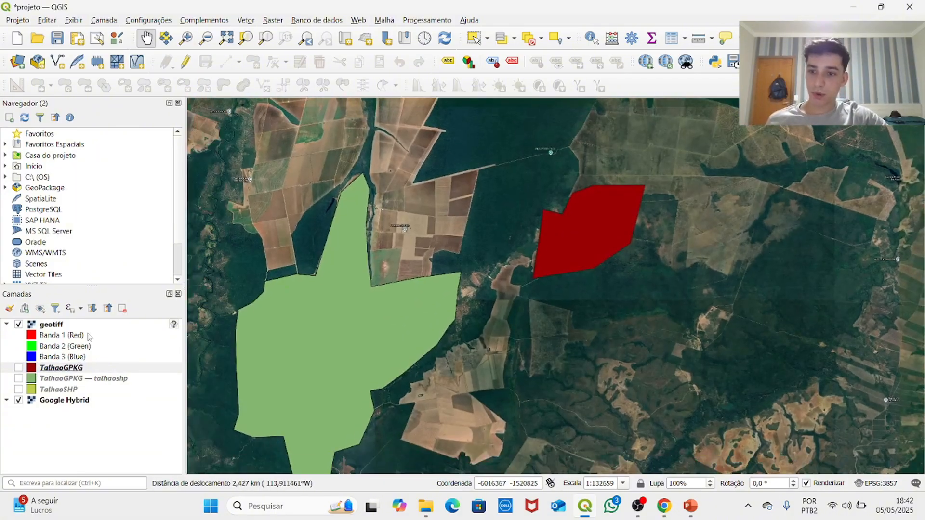
click(88, 327)
right_click(46, 324)
drag(803, 198, 672, 242)
scroll(516, 242, down, 1)
scroll(345, 279, up, 1)
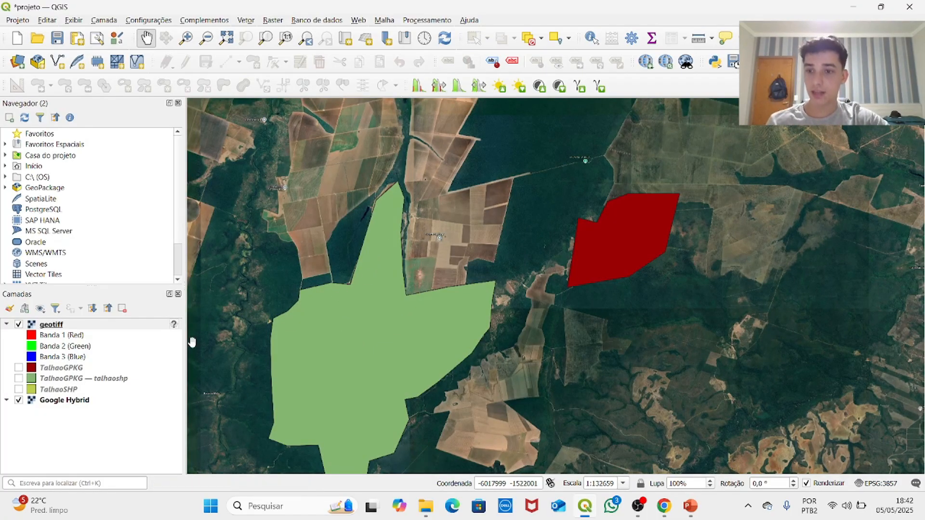
- Start exporting the geotiff layer as a GeoTIFF raster named arquivoGeotiff in the Video FAULIN folder on the desktop
right_click(97, 324)
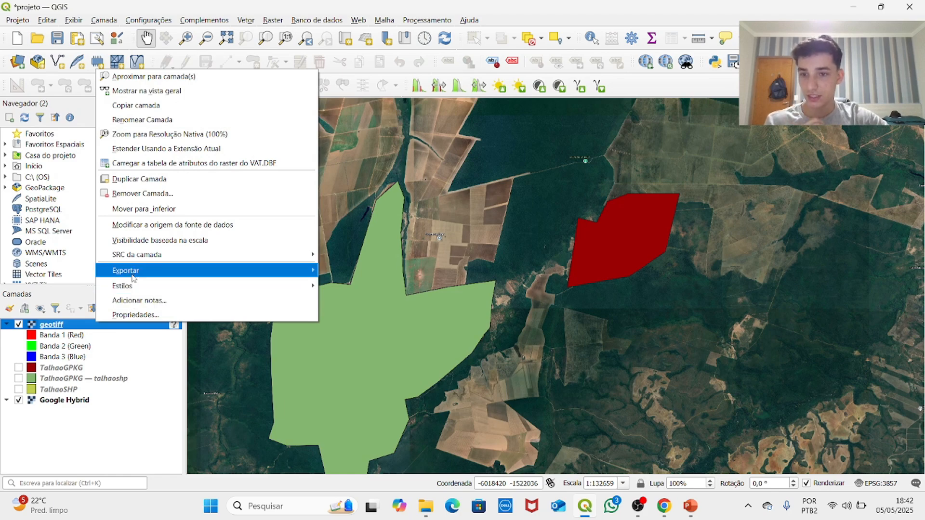
mouse_move(309, 255)
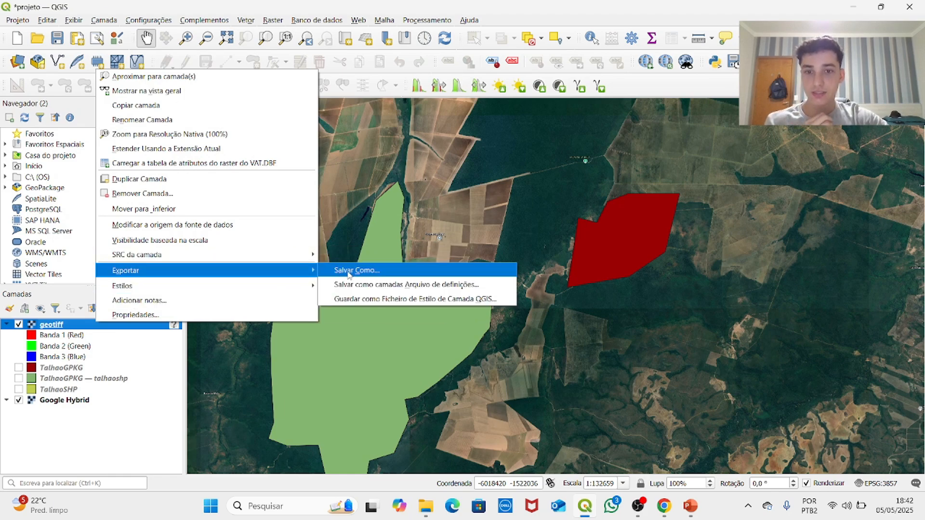
click(347, 271)
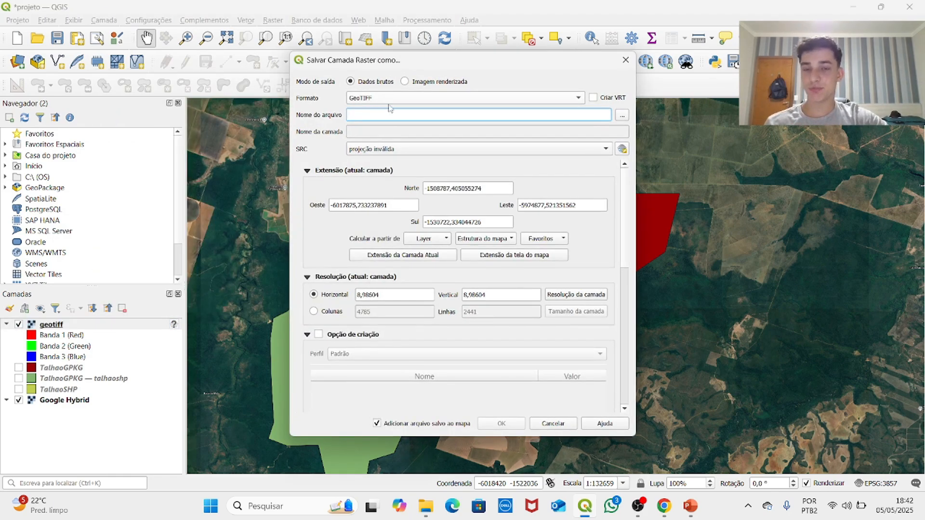
click(623, 115)
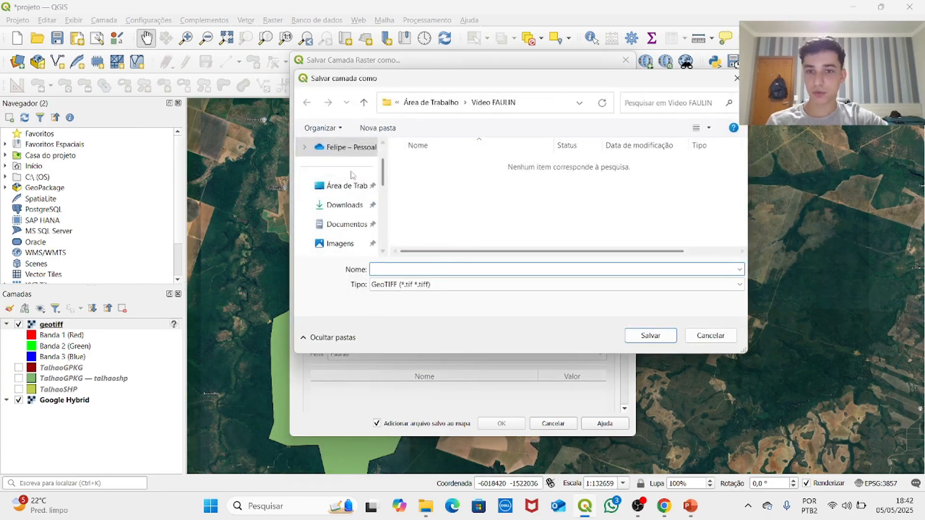
click(348, 188)
double_click(429, 204)
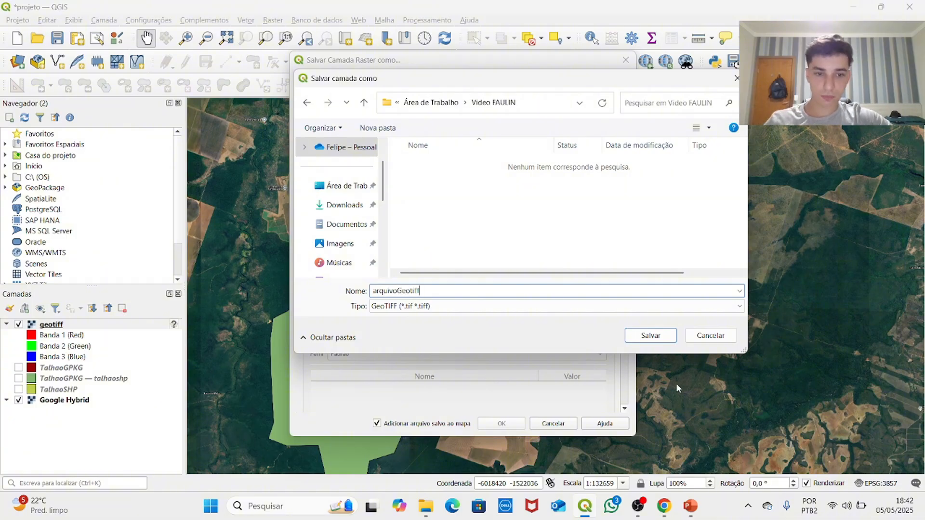
text(arquivoGeotiff)
click(667, 336)
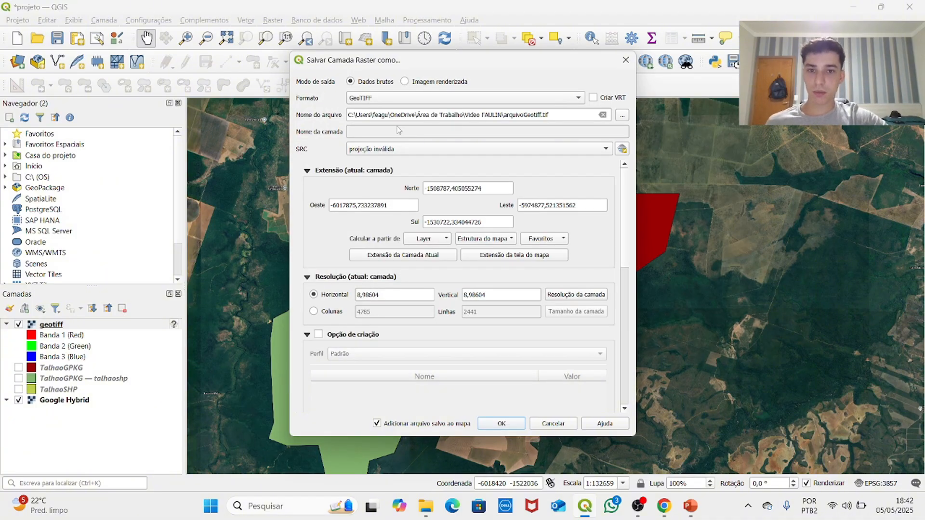
- Set the export's coordinate system to EPSG:4326 - WGS 84 and export the raster
click(418, 150)
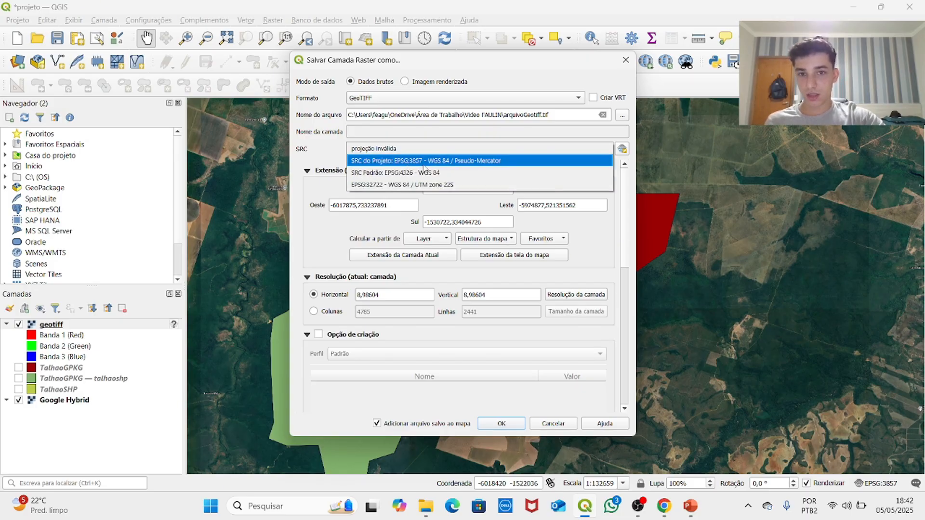
click(423, 173)
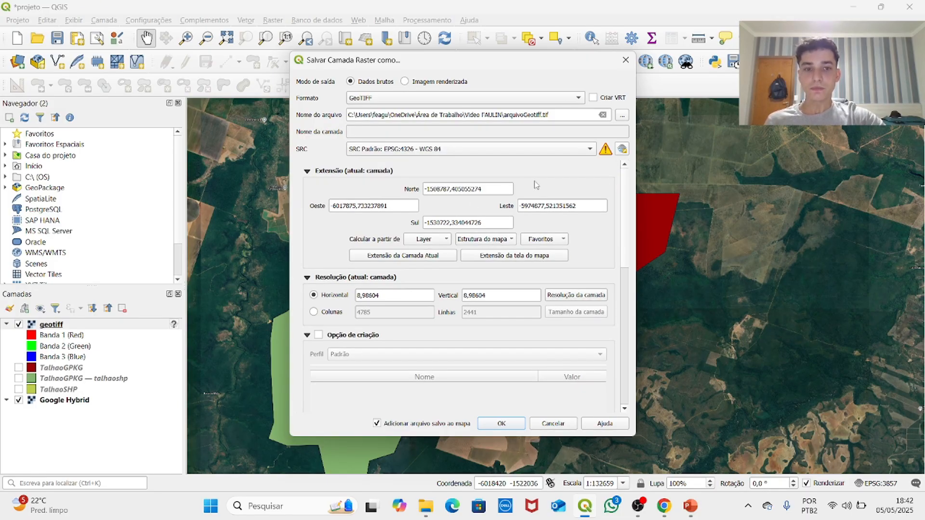
click(501, 424)
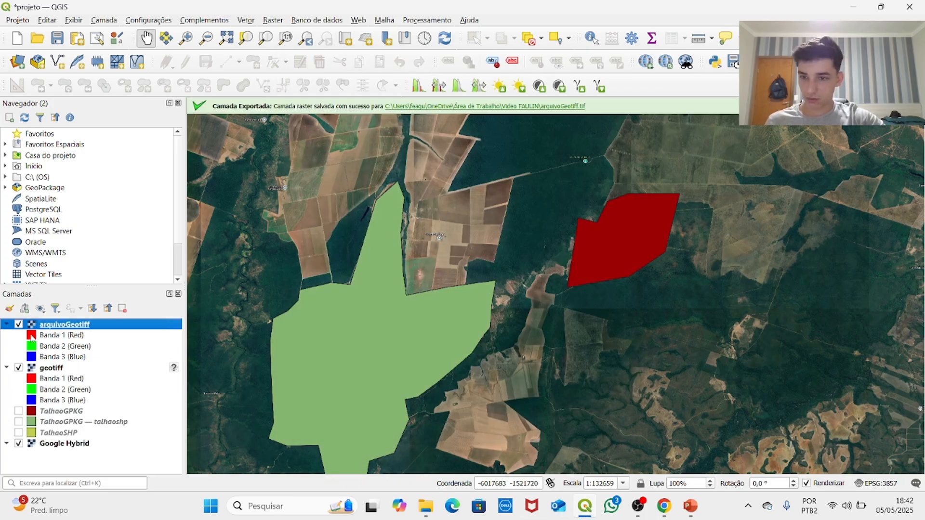
- Toggle the geotiff layer's visibility for comparison and check the coordinate system in the arquivoGeotiff layer's source properties
click(19, 369)
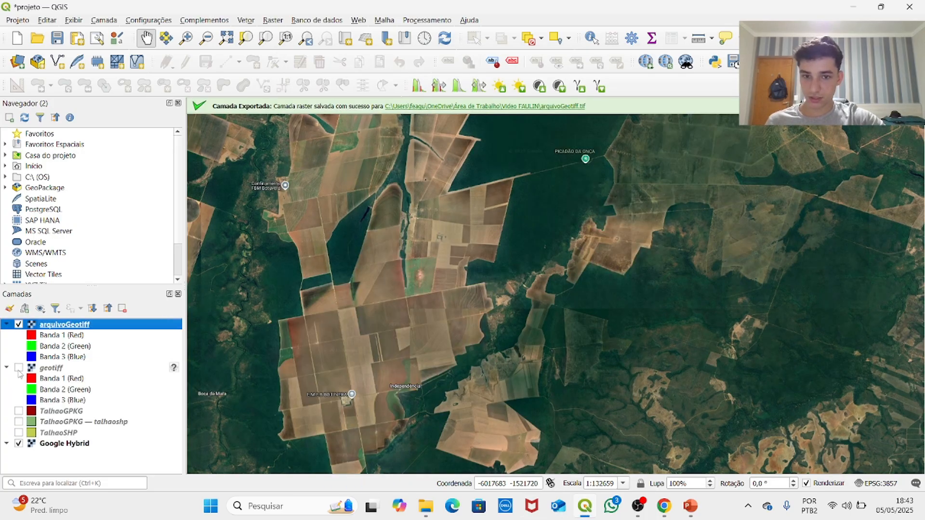
click(19, 370)
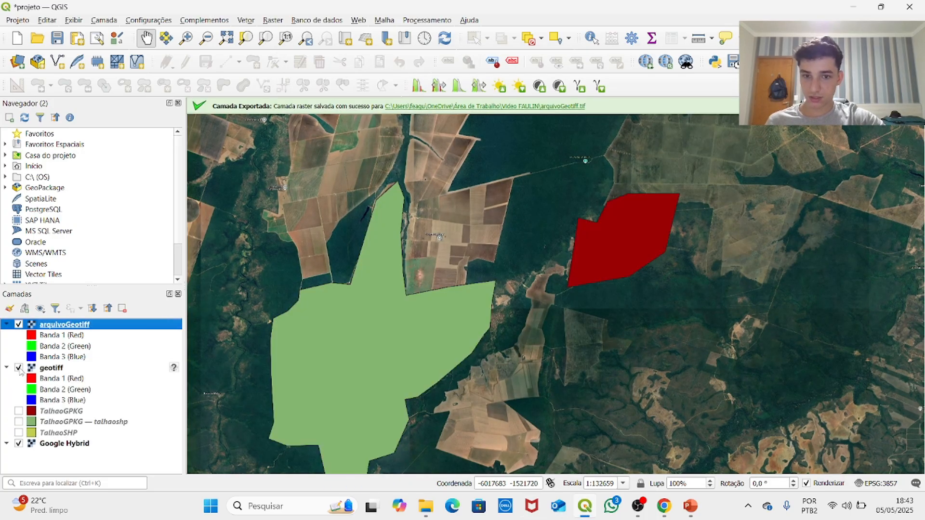
right_click(53, 326)
click(103, 318)
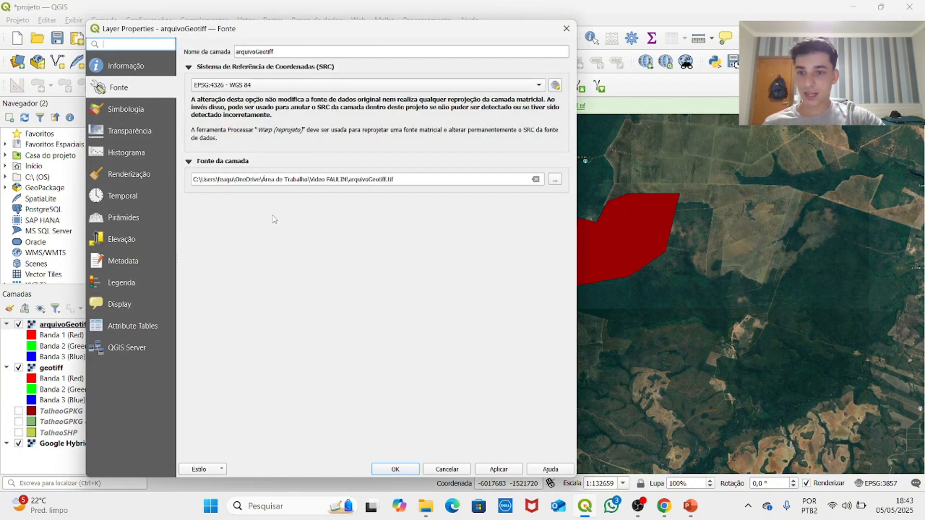
drag(222, 32, 642, 32)
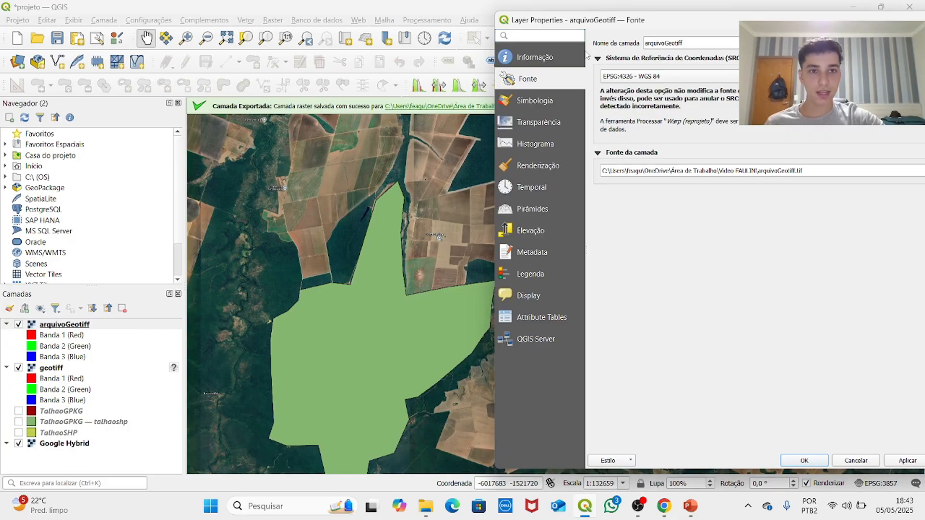
drag(650, 22, 597, 29)
key(Escape)
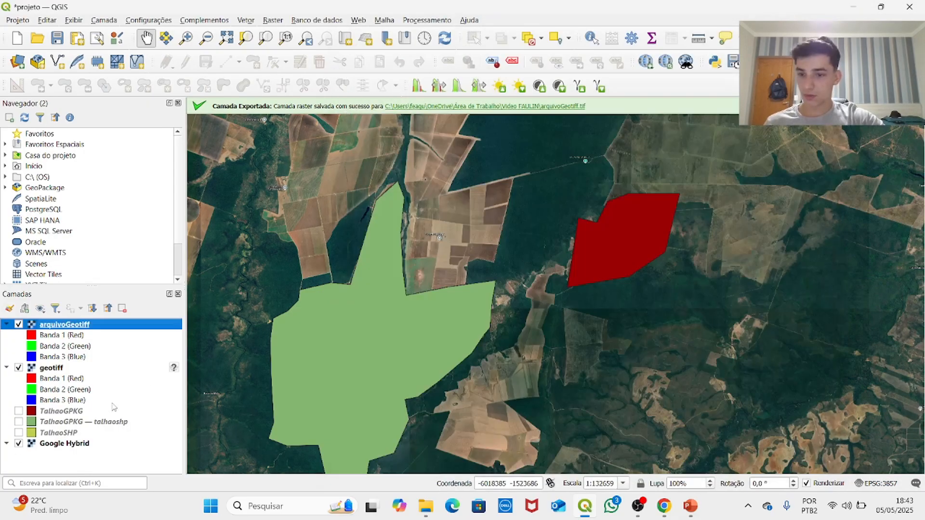
- Hide the Google Hybrid and geotiff layers and set the arquivoGeotiff layer's source coordinate system to EPSG:3857 - WGS 84 / Pseudo-Mercator
click(18, 444)
click(19, 368)
right_click(36, 327)
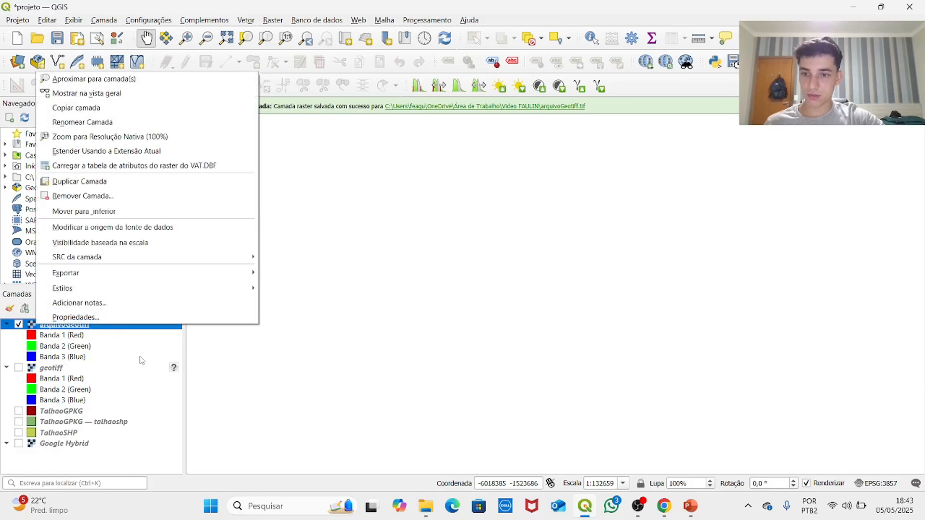
click(72, 317)
click(499, 99)
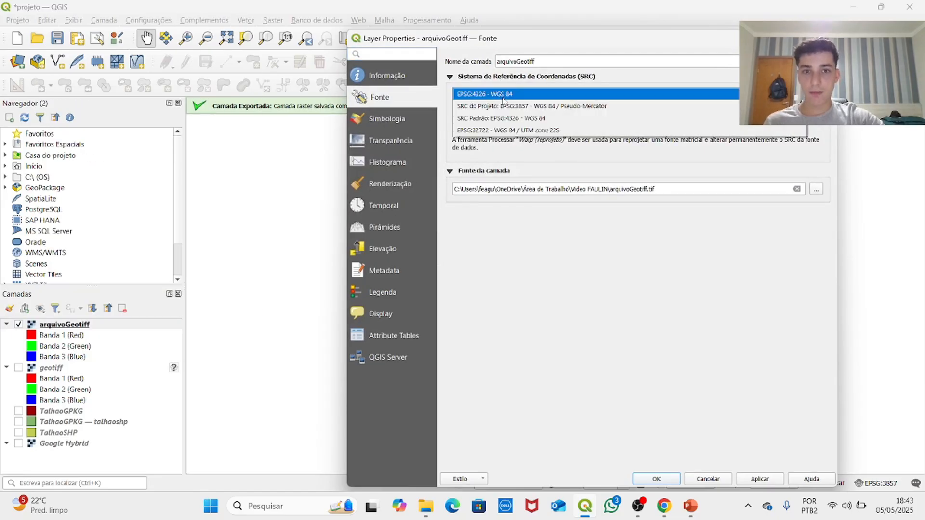
click(535, 107)
click(745, 478)
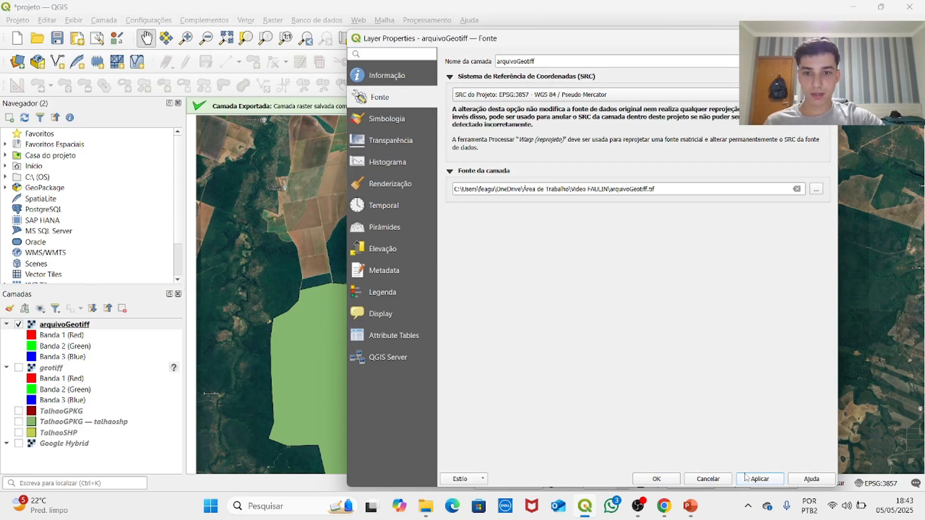
click(826, 38)
- Examine the full extent and position of the arquivoGeotiff raster on the map
scroll(746, 176, down, 1)
drag(727, 184, 588, 208)
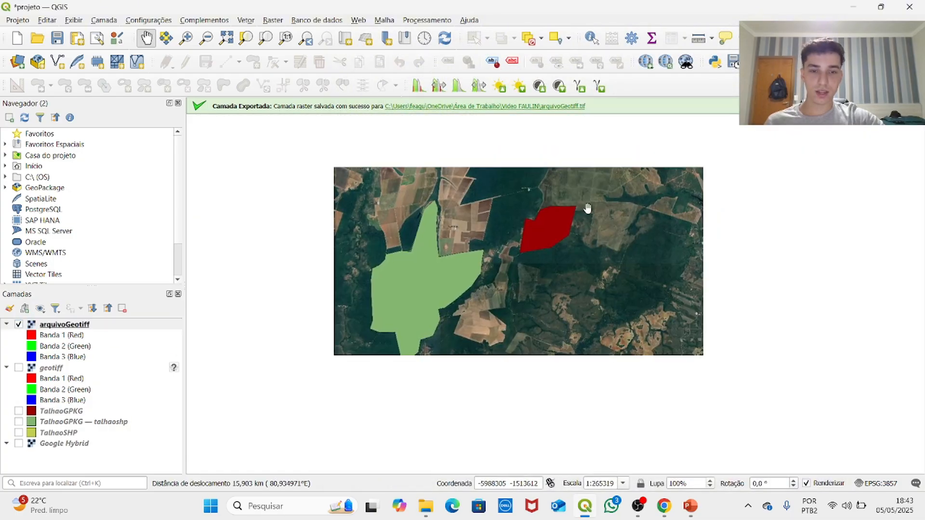
scroll(546, 241, up, 1)
scroll(546, 241, down, 1)
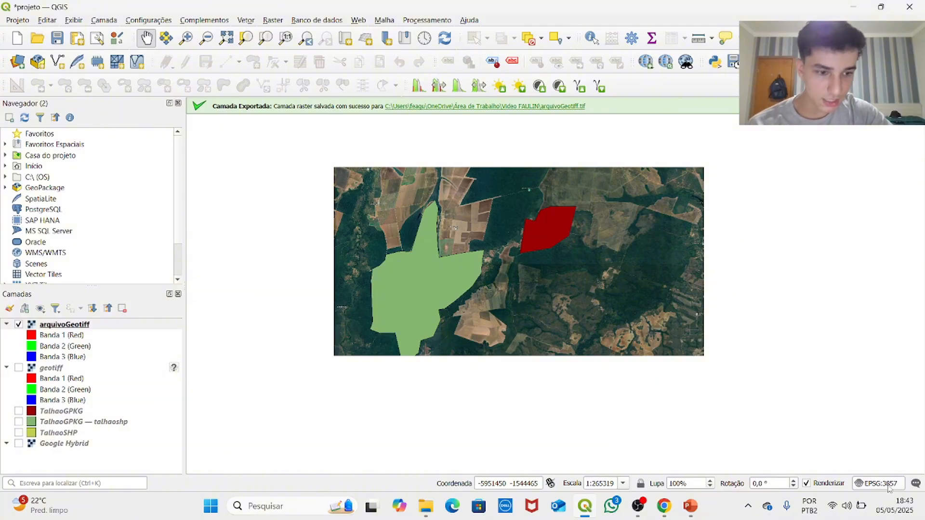
drag(625, 225, 614, 225)
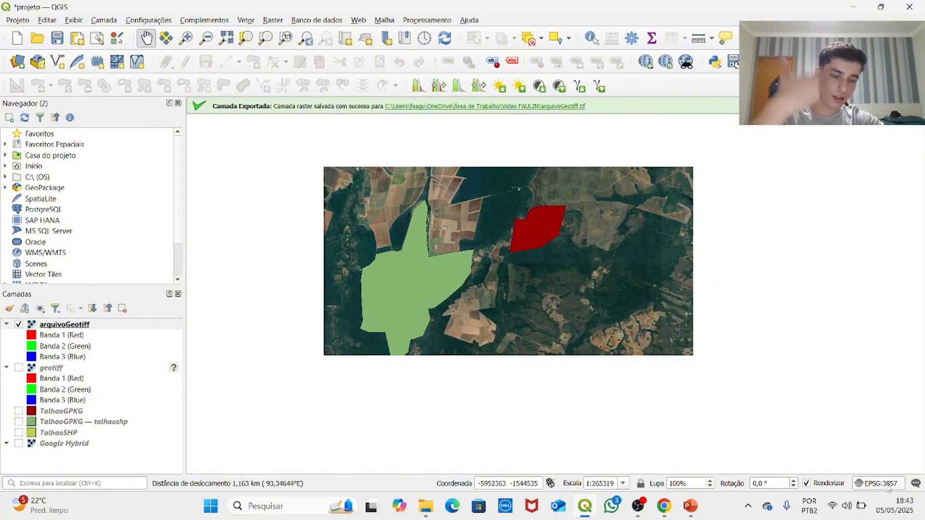
scroll(559, 251, up, 1)
scroll(476, 222, down, 1)
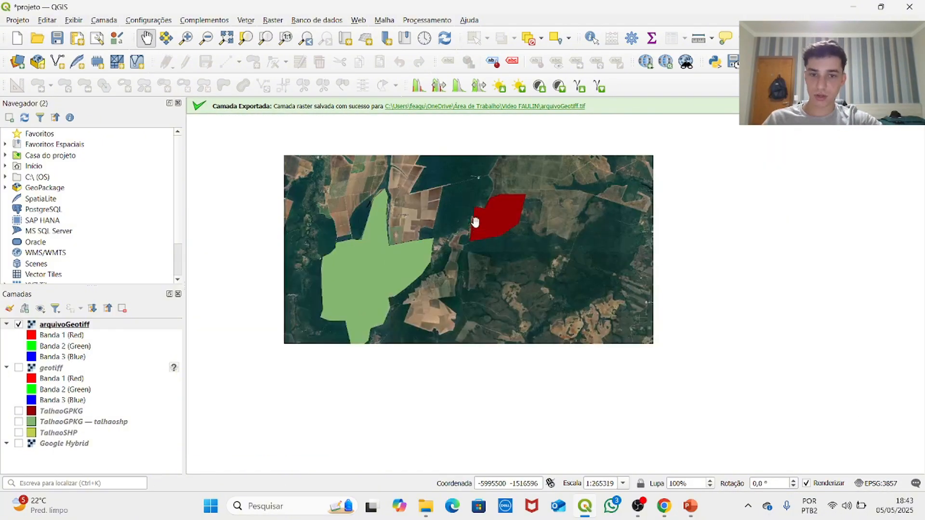
- Hide the arquivoGeotiff layer and show the Google Hybrid layer again
click(18, 325)
click(19, 443)
drag(454, 261, 585, 294)
- Add the Gália_Pontos amostrais file from the Video FAULIN folder to the QGIS project as a layer
mouse_move(639, 507)
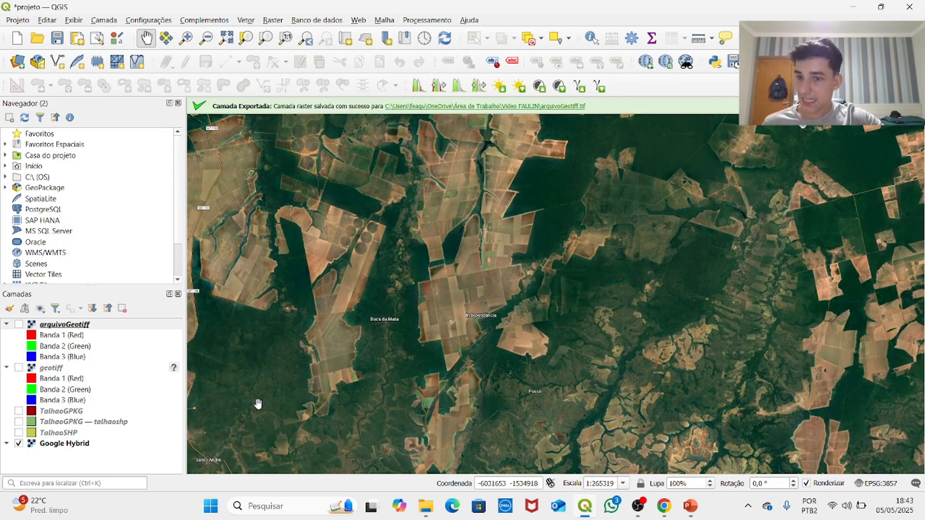
mouse_move(426, 506)
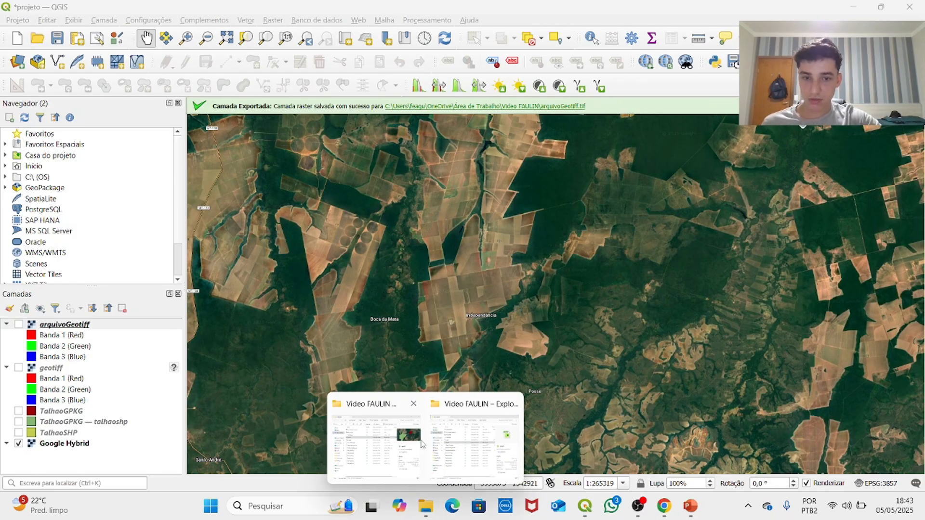
click(377, 438)
drag(384, 38, 592, 23)
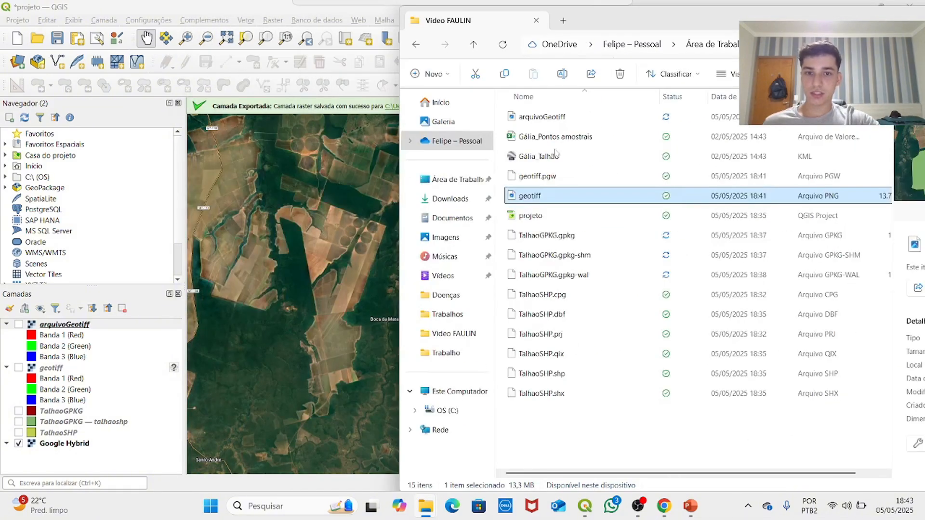
drag(559, 138, 85, 472)
drag(829, 26, 666, 56)
click(838, 44)
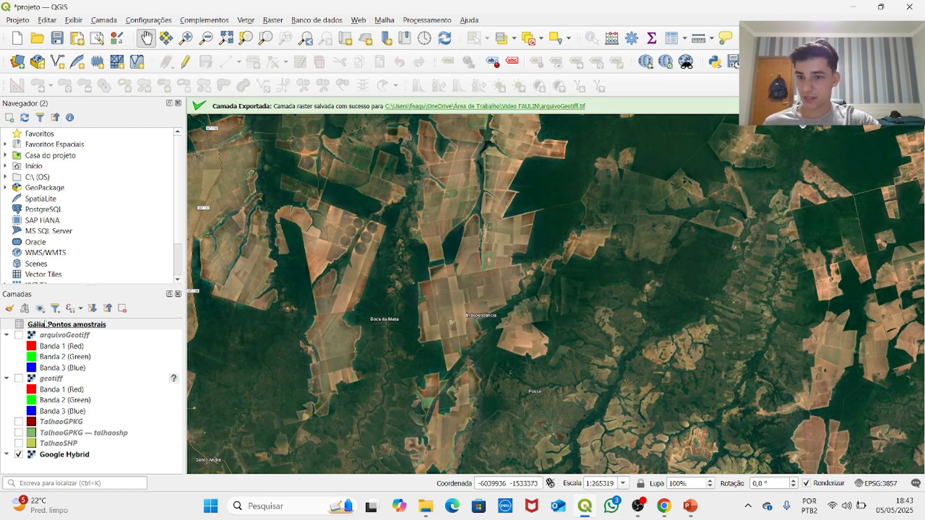
- Remove the Gália_Pontos amostrais table layer from the project
click(30, 327)
right_click(30, 327)
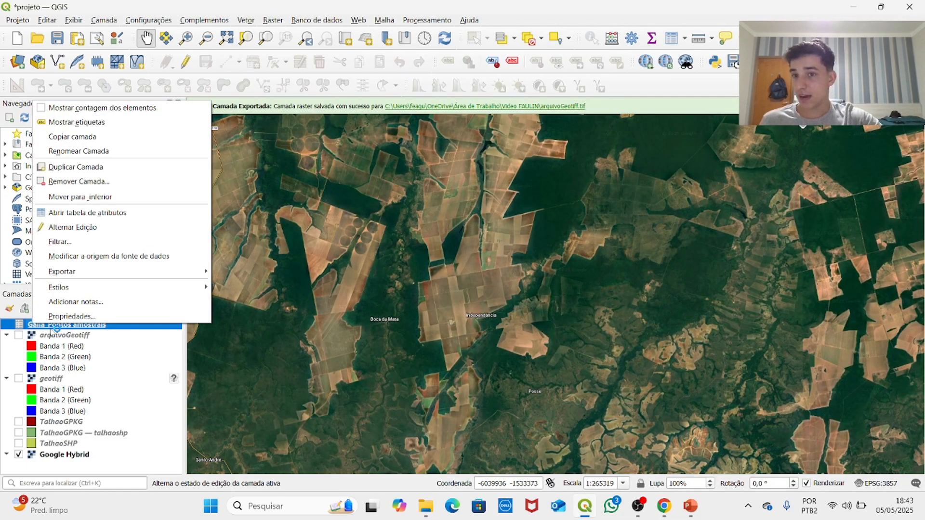
click(20, 329)
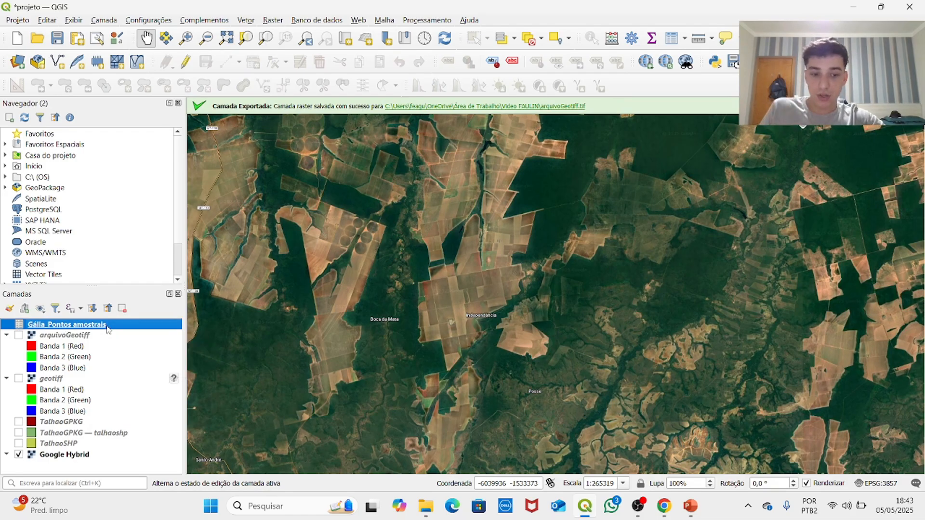
right_click(74, 324)
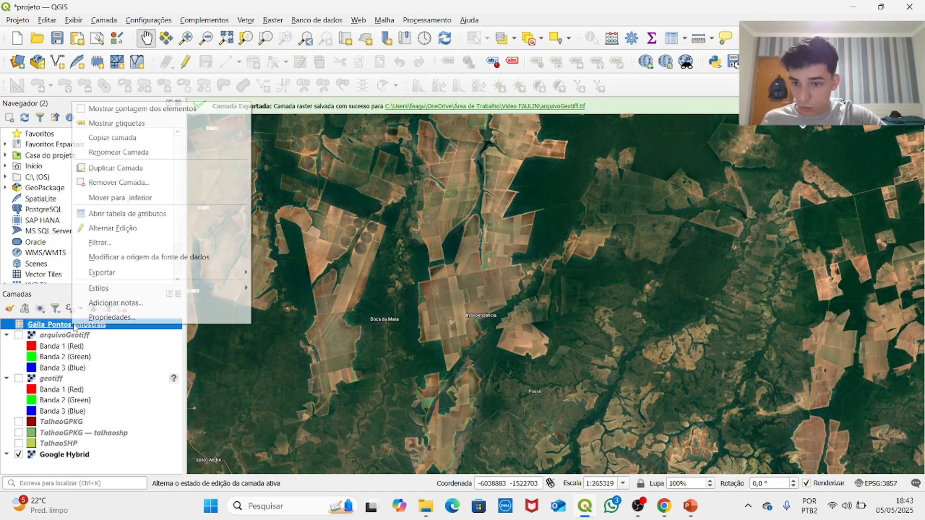
click(116, 182)
click(455, 266)
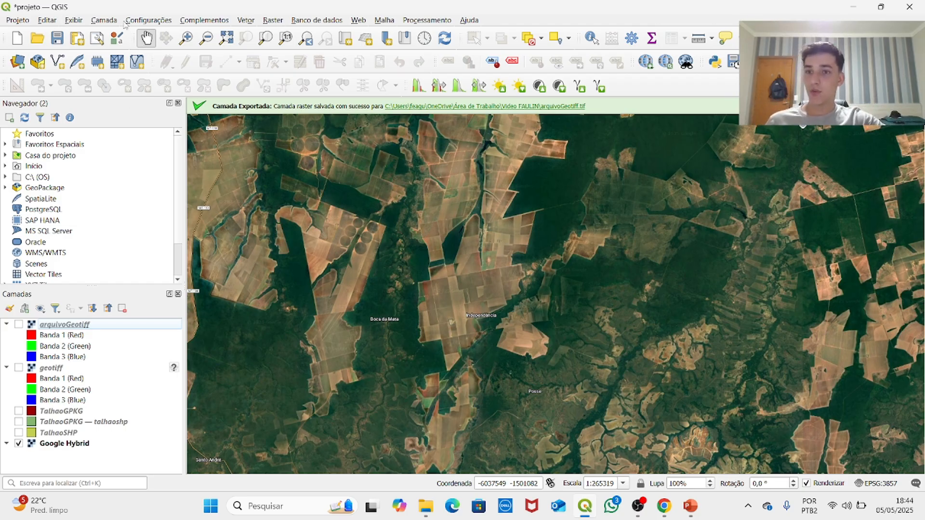
- Add Gália_Pontos amostrais.csv as a delimited-text point layer, with Longitude as X, Latitude as Y and EPSG:3857 as the geometry's coordinate system
click(109, 21)
mouse_move(131, 65)
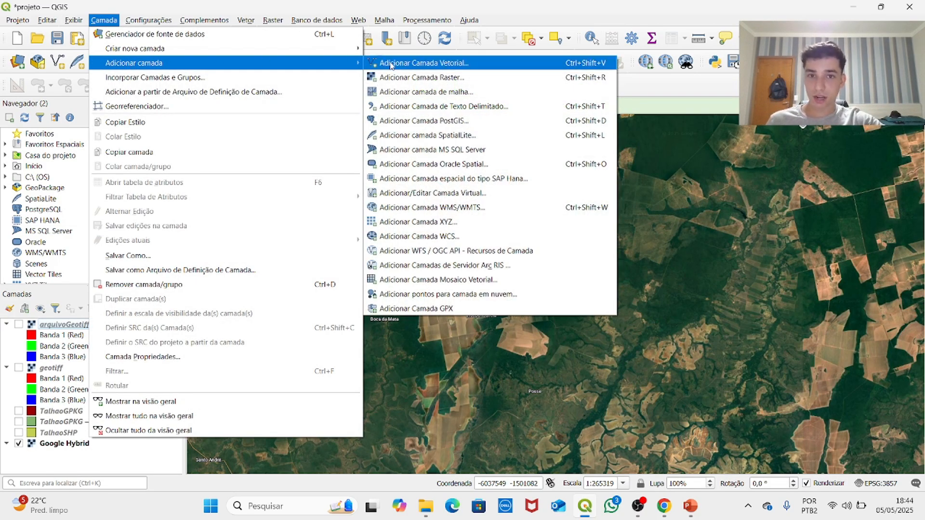
click(463, 108)
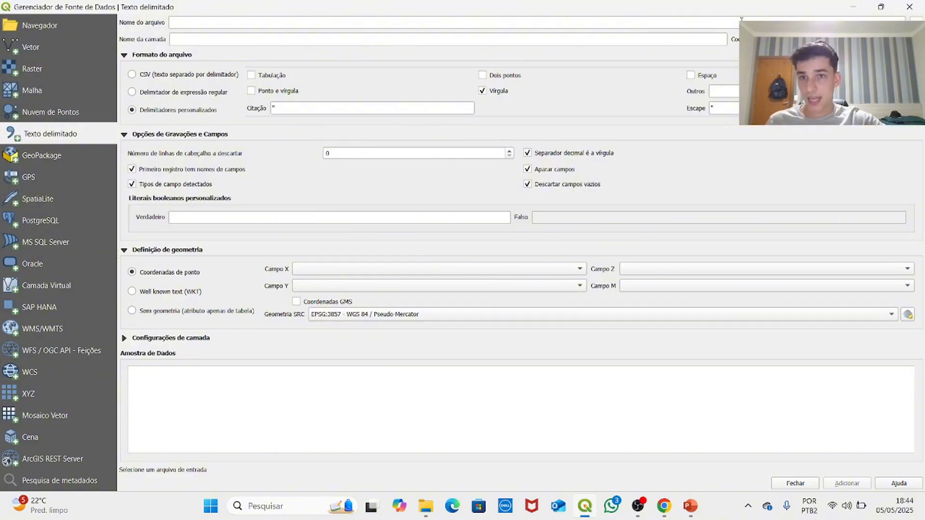
click(917, 20)
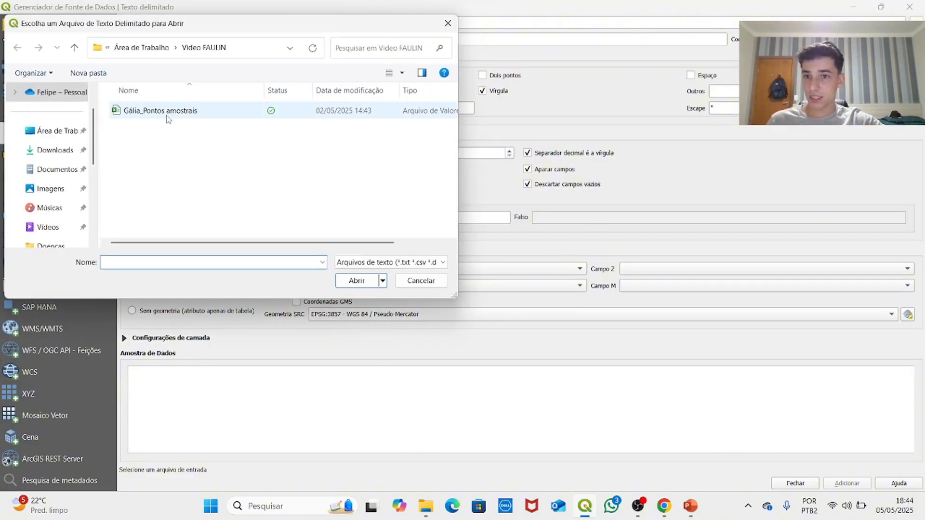
click(166, 112)
click(338, 282)
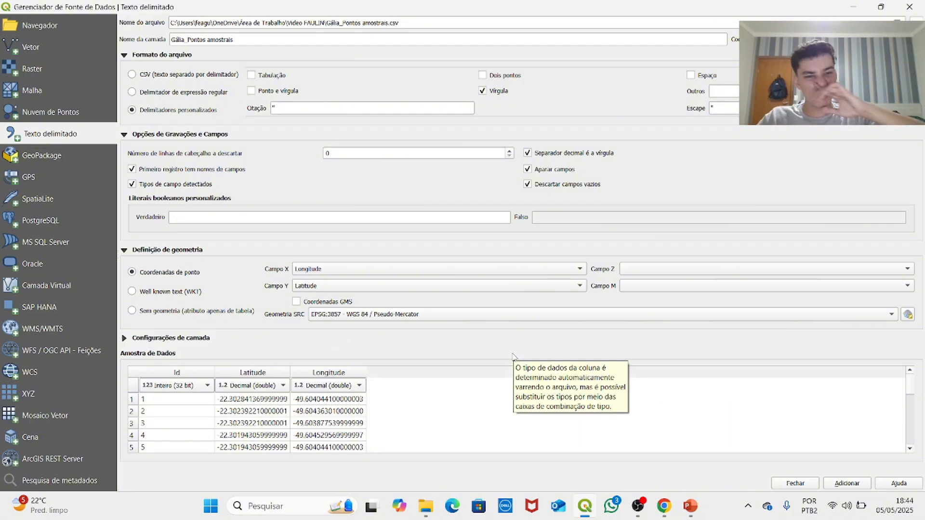
click(848, 483)
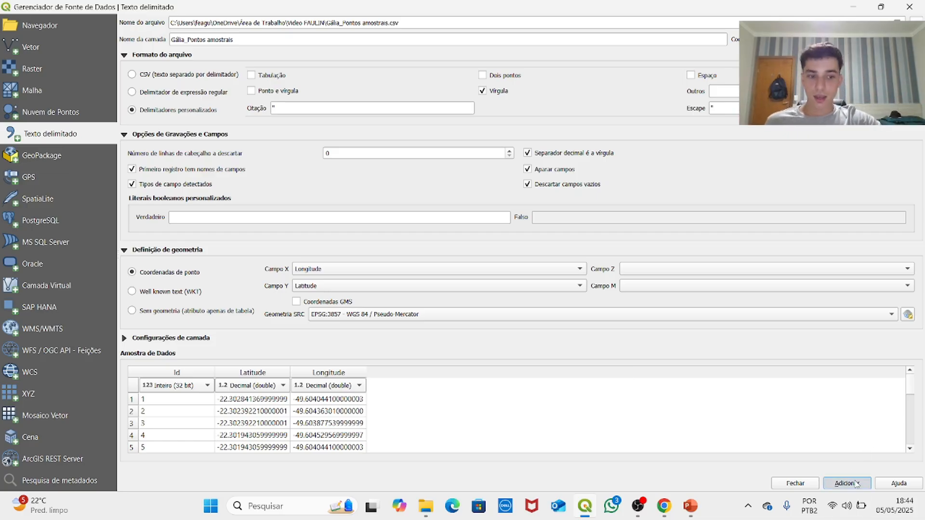
click(909, 6)
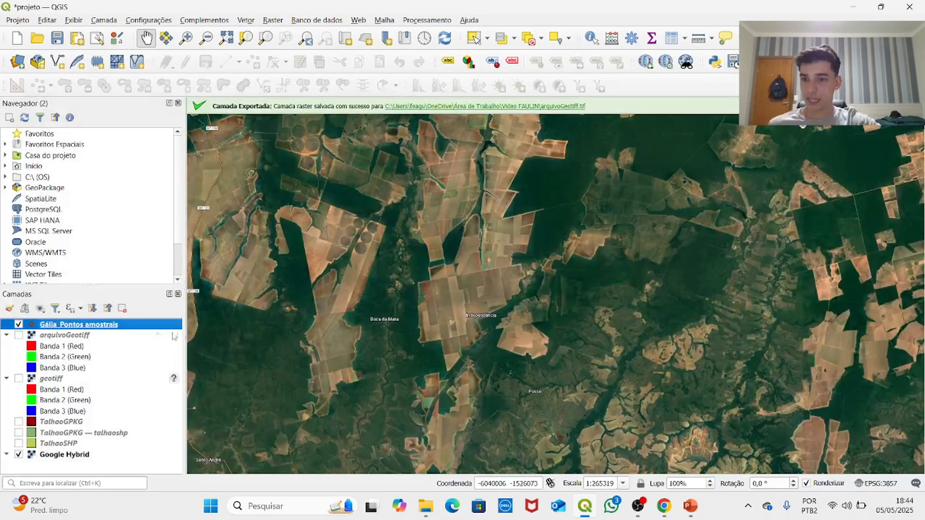
- Zoom to the Gália_Pontos amostrais layer and check where its points fall on the map
right_click(128, 327)
click(164, 52)
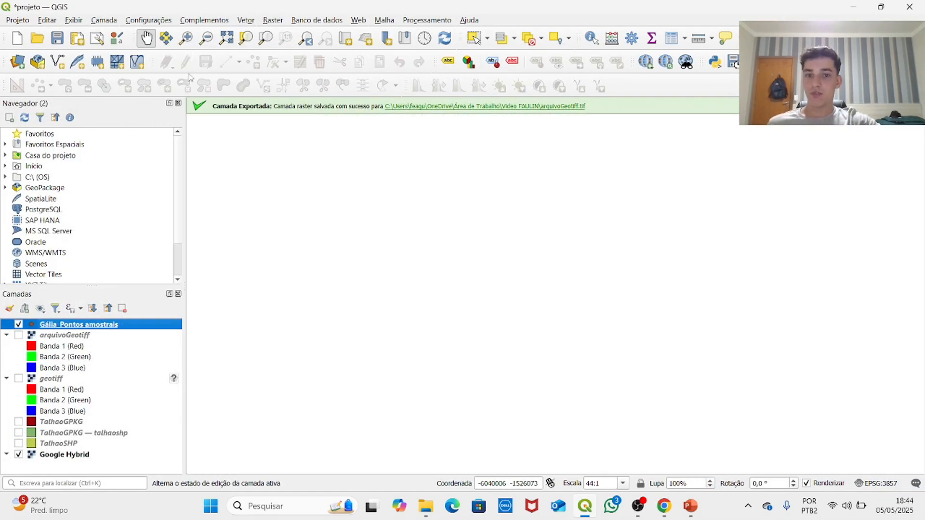
scroll(562, 218, down, 4)
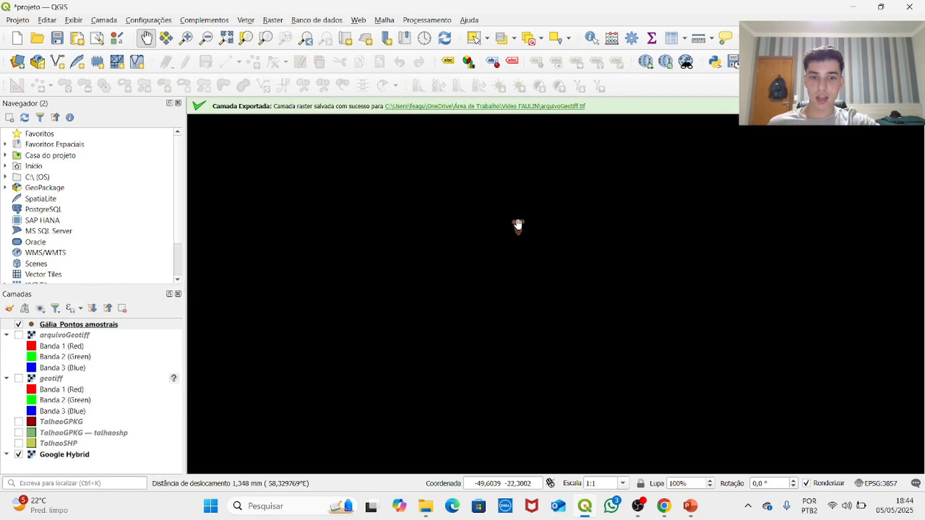
scroll(519, 212, up, 2)
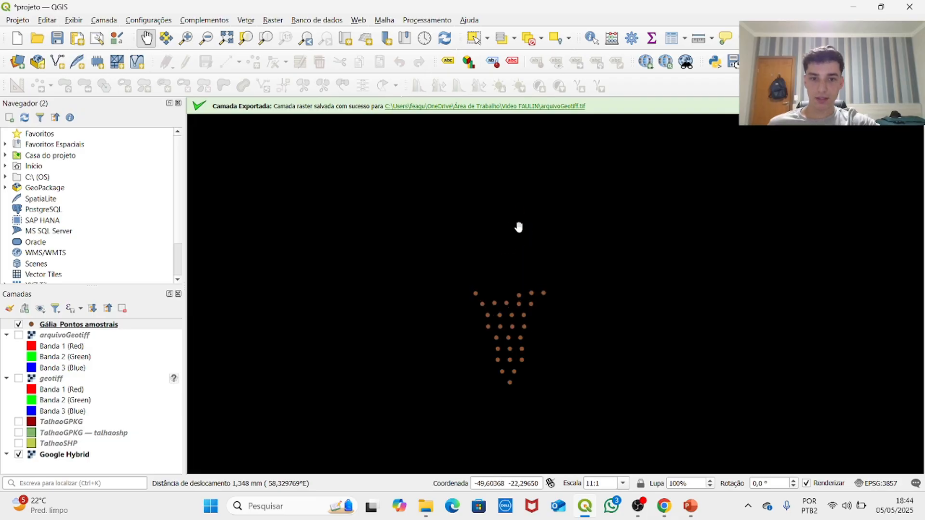
- Set the source coordinate system of the Gália_Pontos amostrais layer to EPSG:4326 - WGS 84
right_click(115, 334)
right_click(104, 326)
click(103, 323)
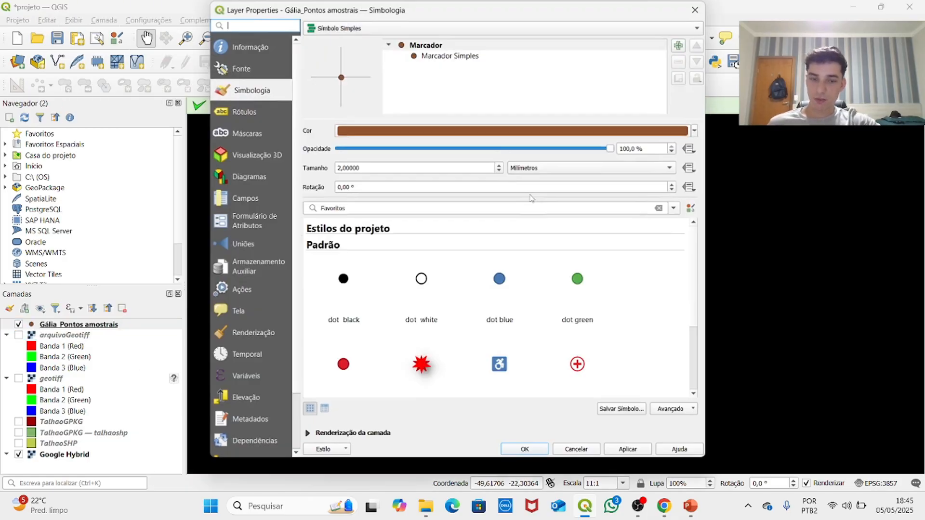
click(391, 29)
click(365, 30)
drag(362, 10, 747, 10)
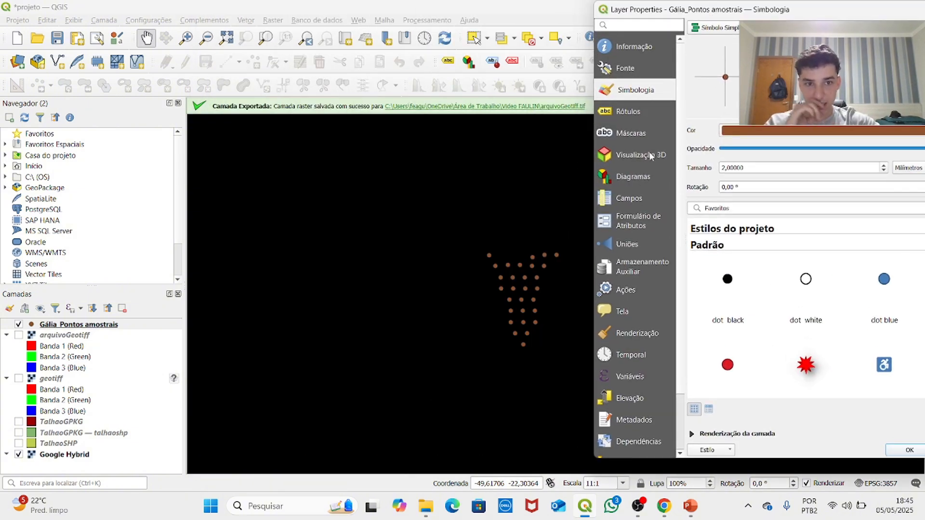
click(628, 109)
click(631, 95)
click(617, 72)
click(722, 84)
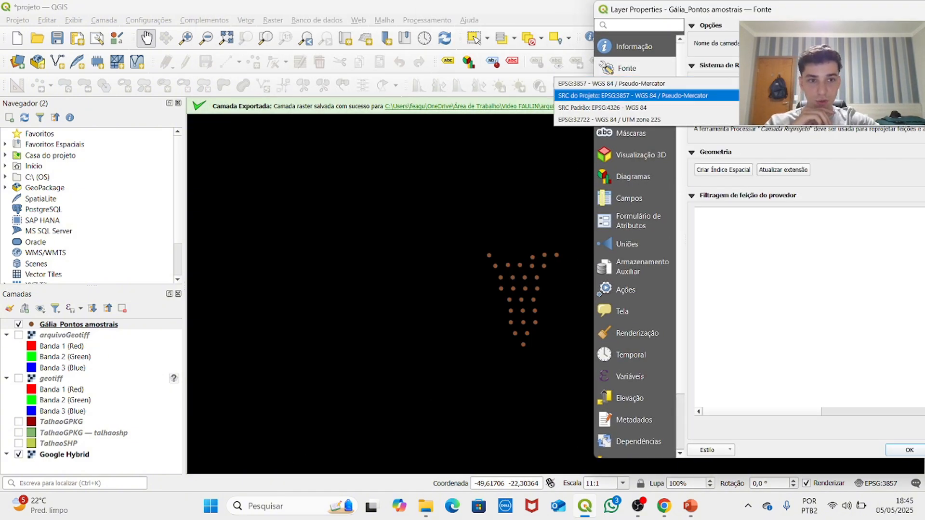
click(703, 109)
click(717, 84)
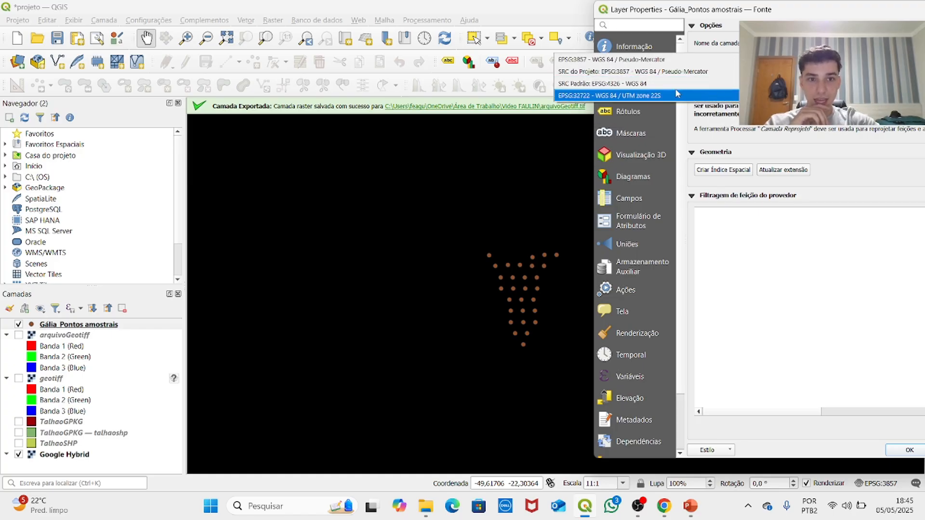
click(709, 95)
click(709, 84)
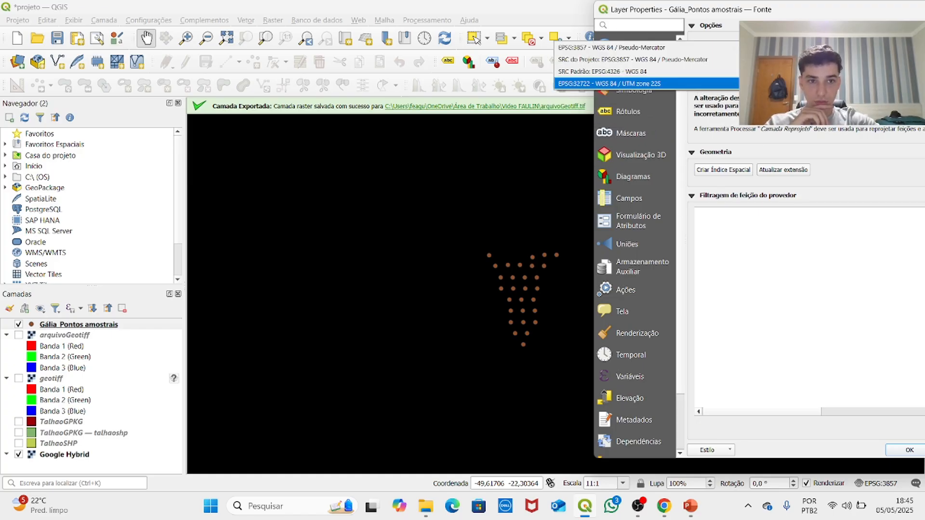
click(624, 71)
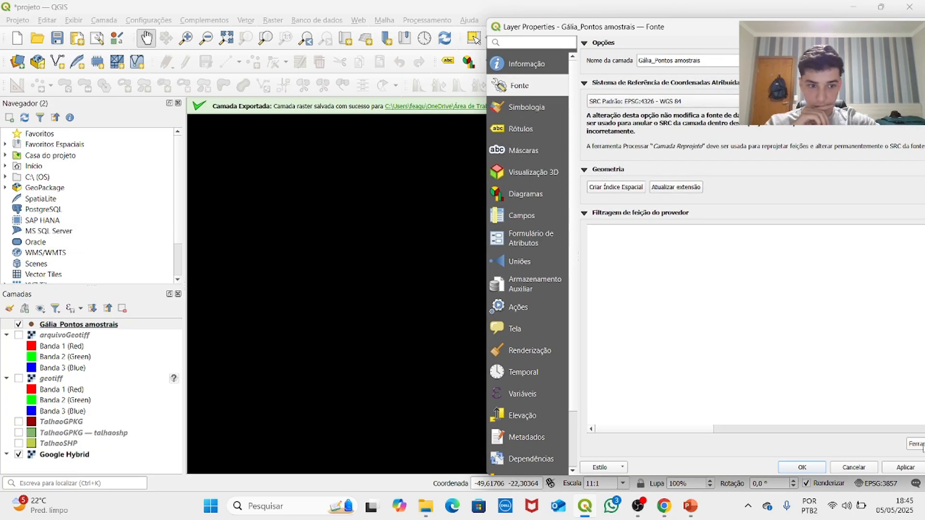
click(901, 467)
drag(592, 30, 470, 62)
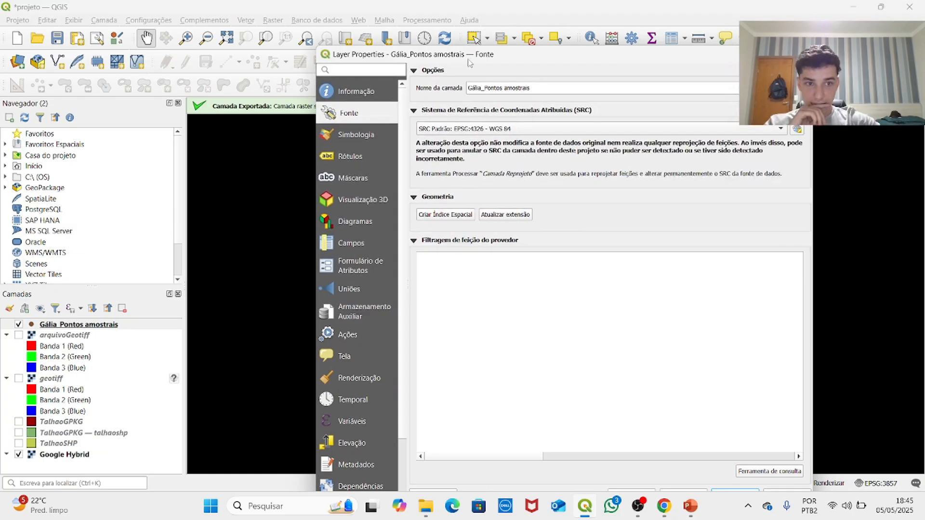
click(799, 54)
- Zoom to the Gália_Pontos amostrais layer again and examine its points over the satellite imagery
right_click(88, 335)
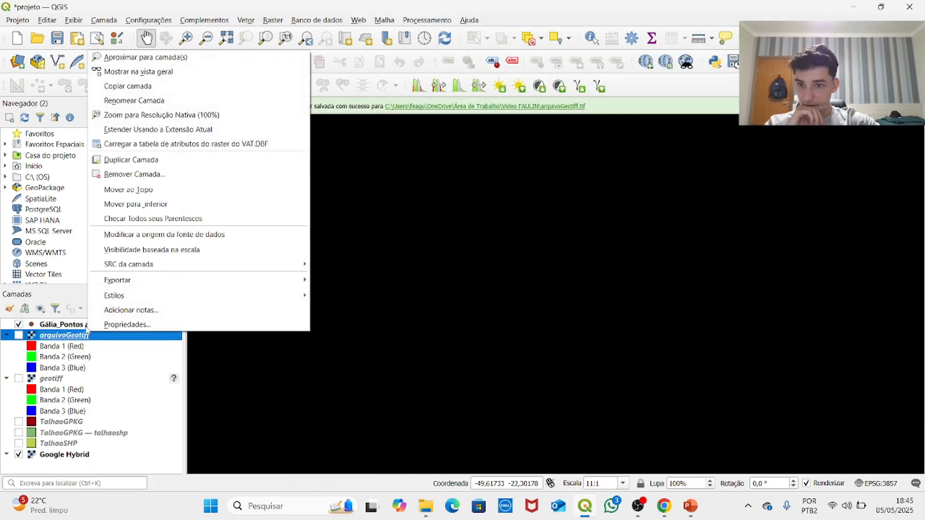
right_click(88, 326)
click(159, 52)
scroll(513, 248, down, 1)
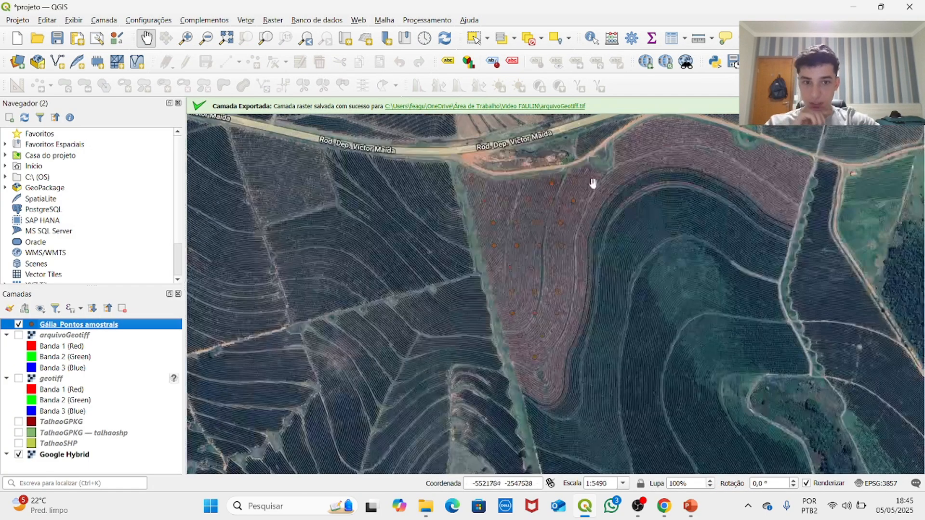
drag(591, 180, 568, 191)
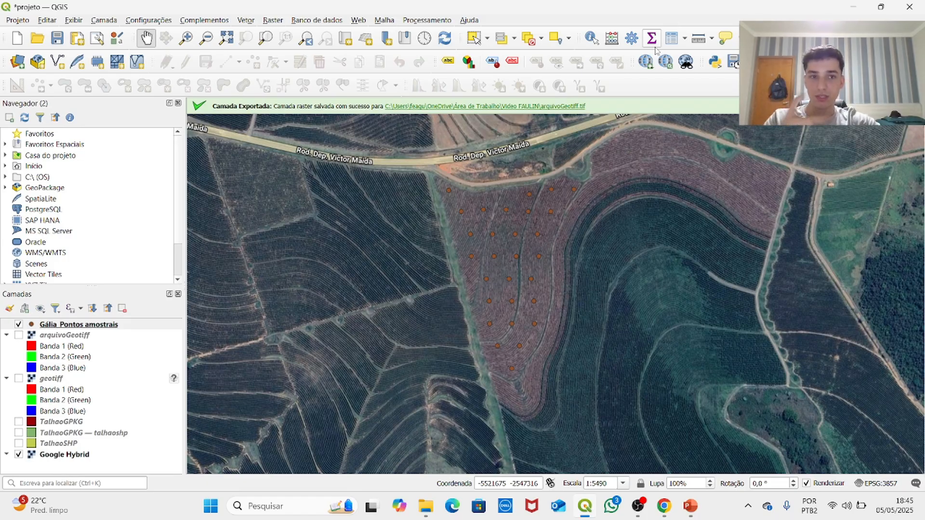
- Review the attribute table of the Gália_Pontos amostrais layer alongside its points on the map, and close the table
click(673, 38)
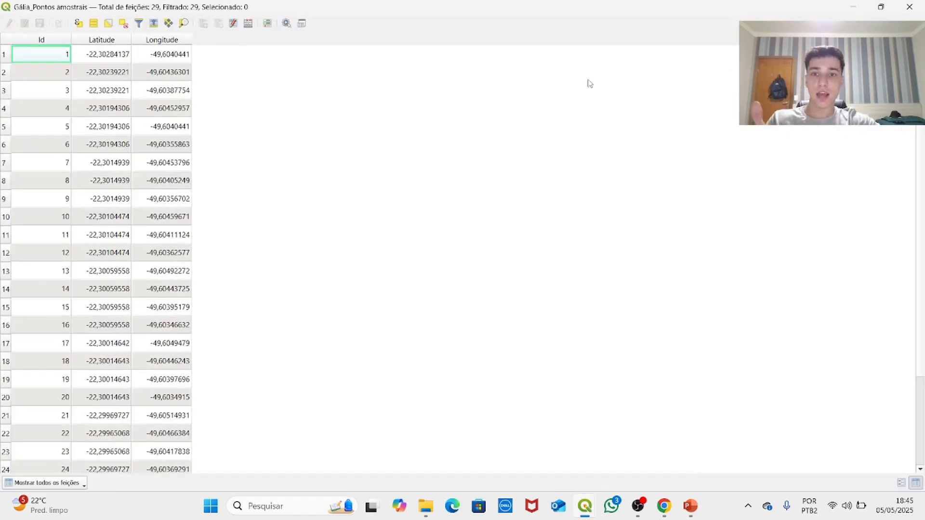
drag(312, 8, 688, 115)
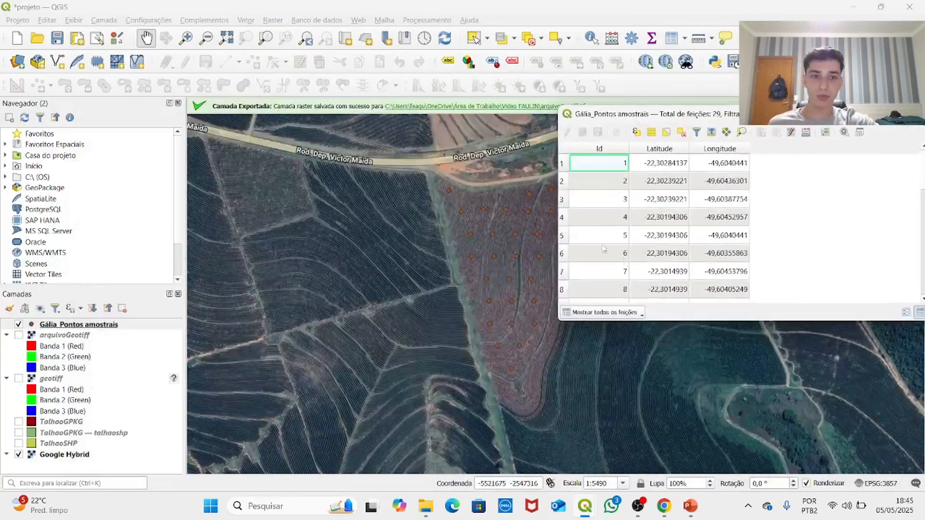
scroll(656, 220, down, 4)
scroll(655, 221, down, 3)
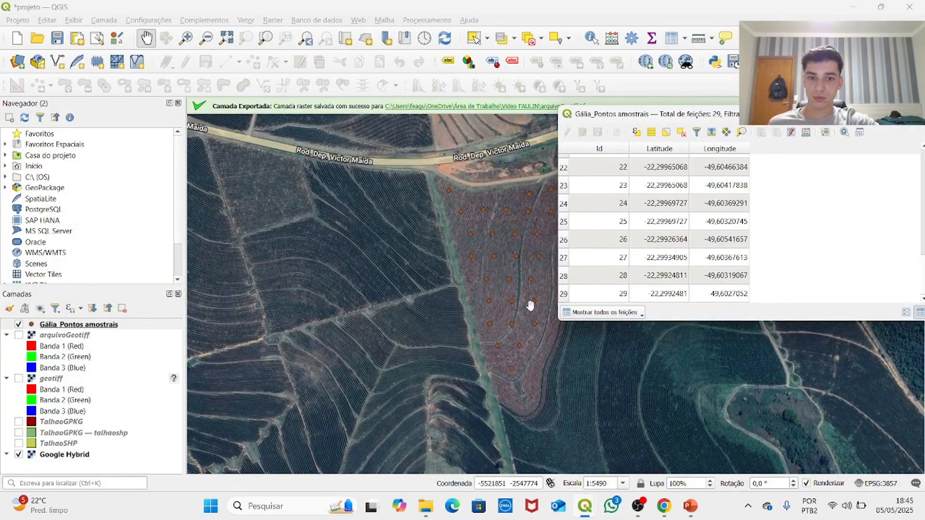
click(525, 214)
scroll(667, 135, down, 2)
drag(667, 134, 504, 220)
scroll(471, 256, up, 2)
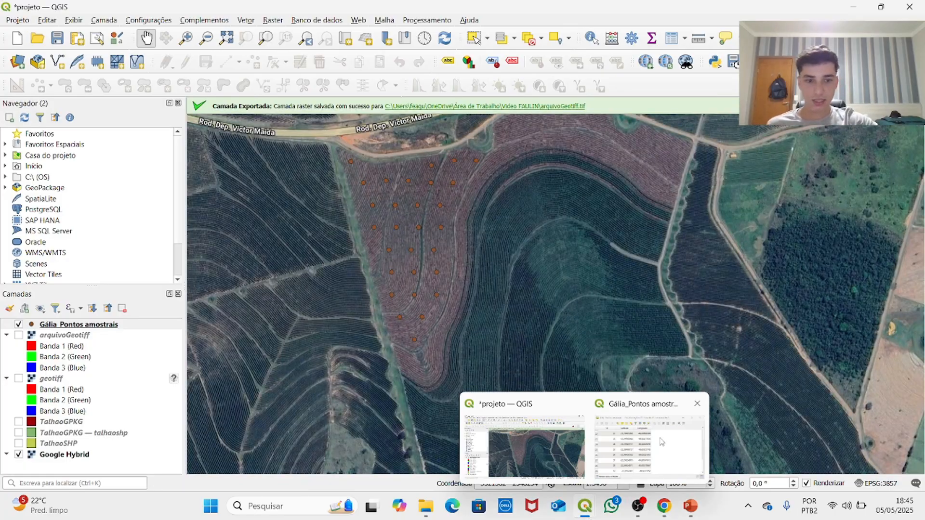
click(675, 404)
click(913, 115)
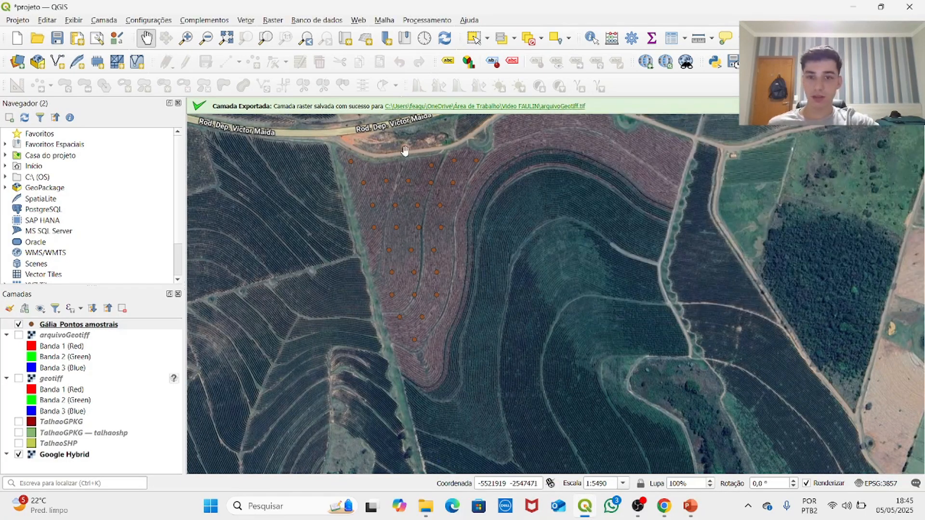
drag(279, 206, 297, 251)
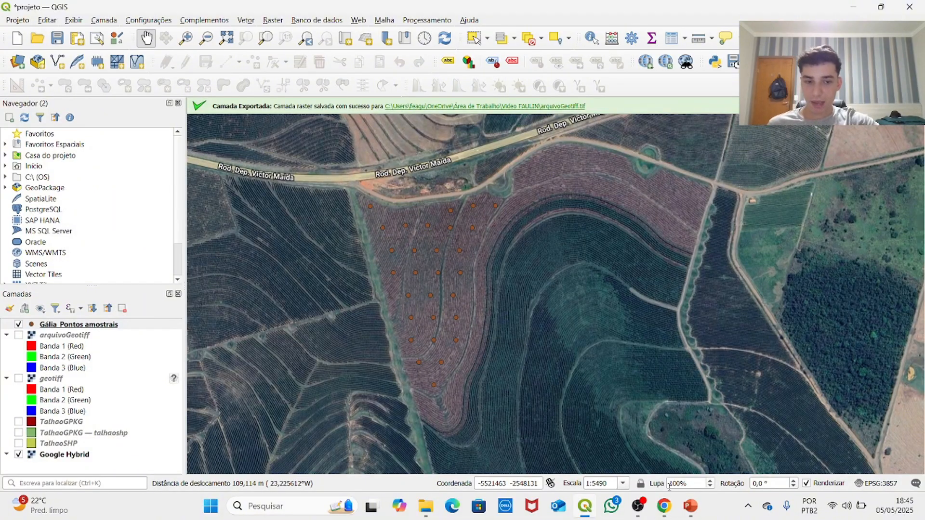
- View the Gália_Talhão KML file from the Video FAULIN folder in Google Earth Pro, and close it discarding the temporary places
mouse_move(426, 506)
click(424, 459)
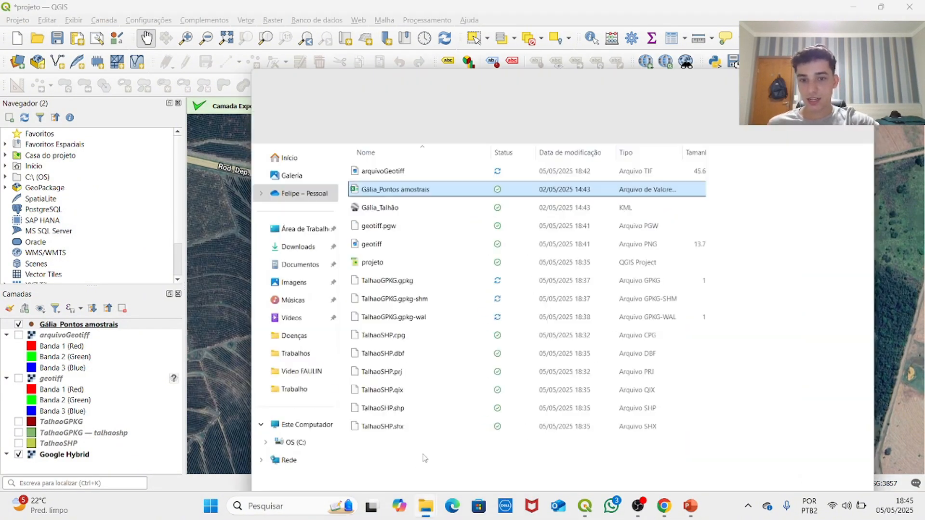
drag(443, 50, 614, 41)
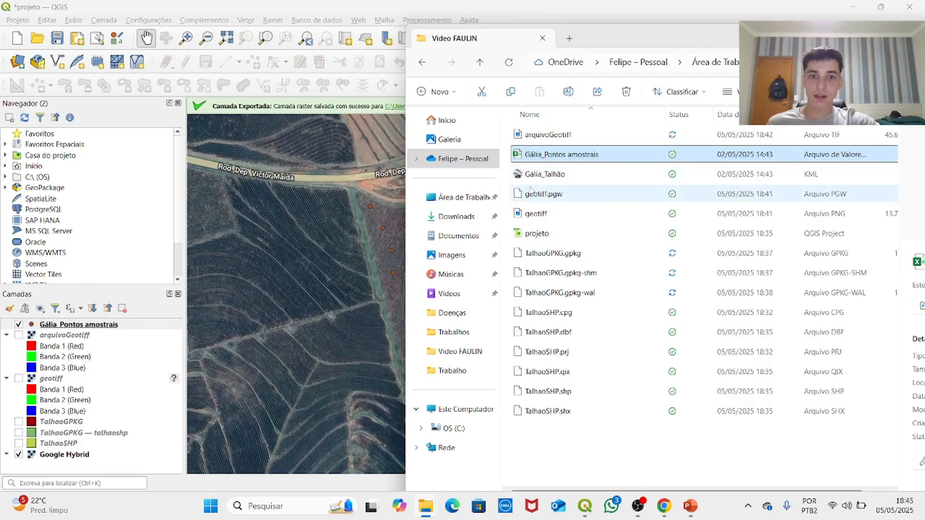
double_click(520, 177)
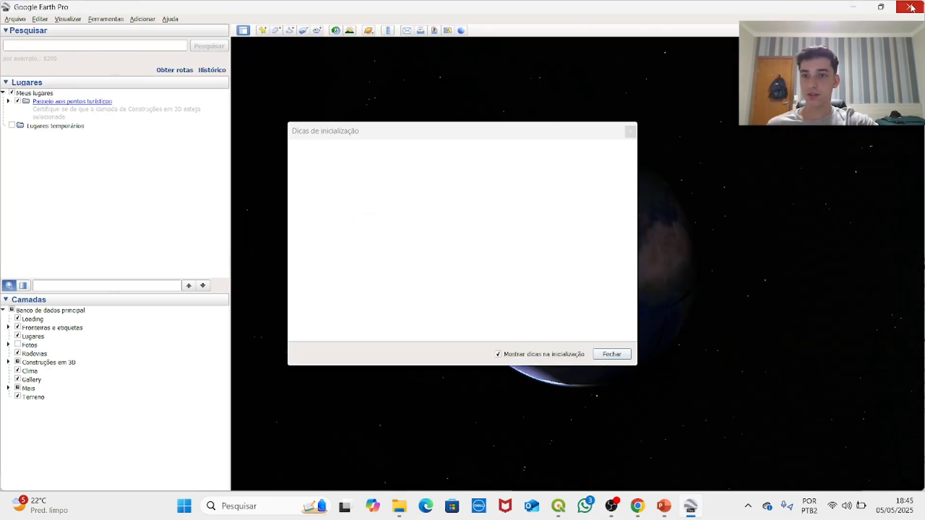
click(630, 130)
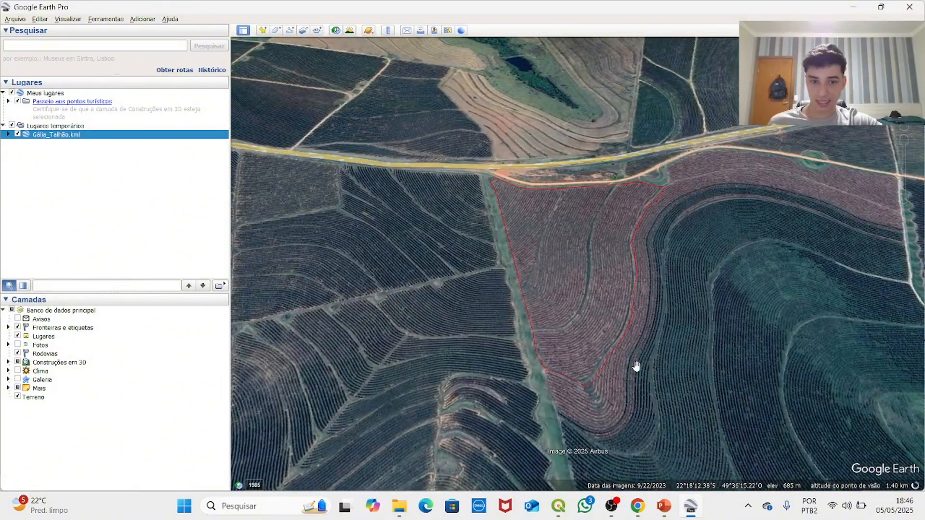
key(alt+F4)
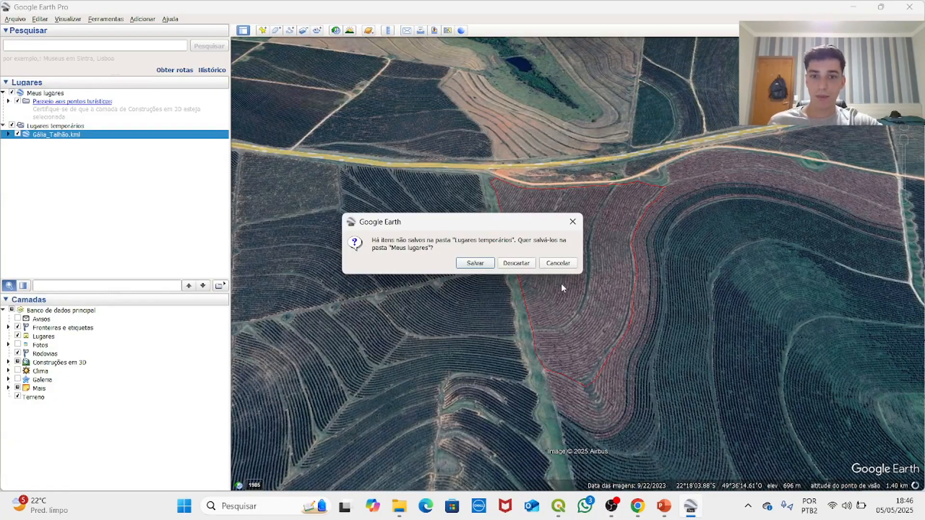
click(516, 263)
- Switch back to QGIS and add the Gália_Talhão KML file to the project as a layer
drag(82, 485, 78, 471)
click(381, 208)
click(410, 214)
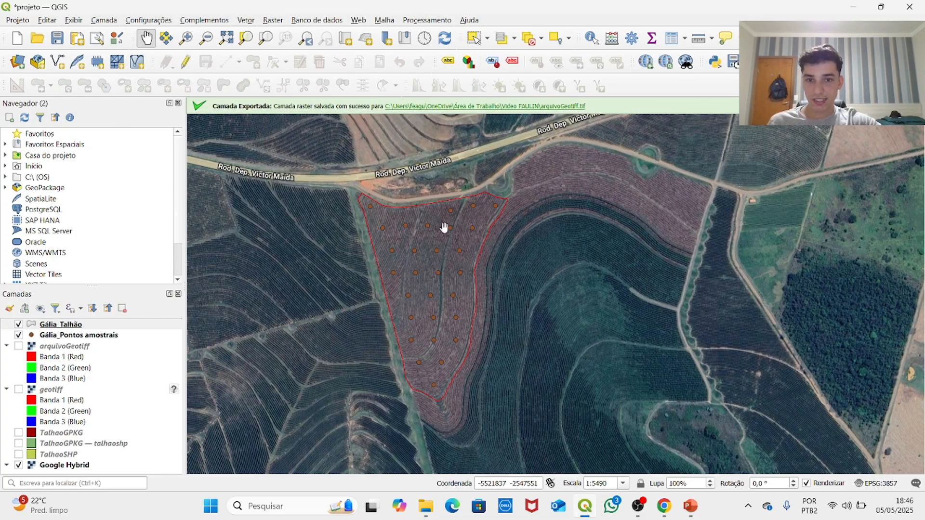
- Hide the Gália_Pontos amostrais layer and turn on editing for the Gália_Talhão layer
click(19, 335)
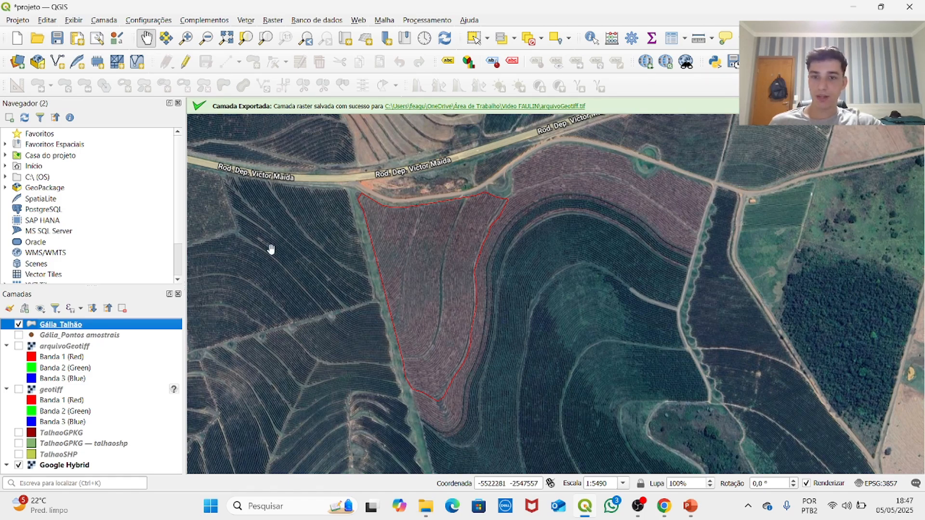
drag(320, 209, 380, 213)
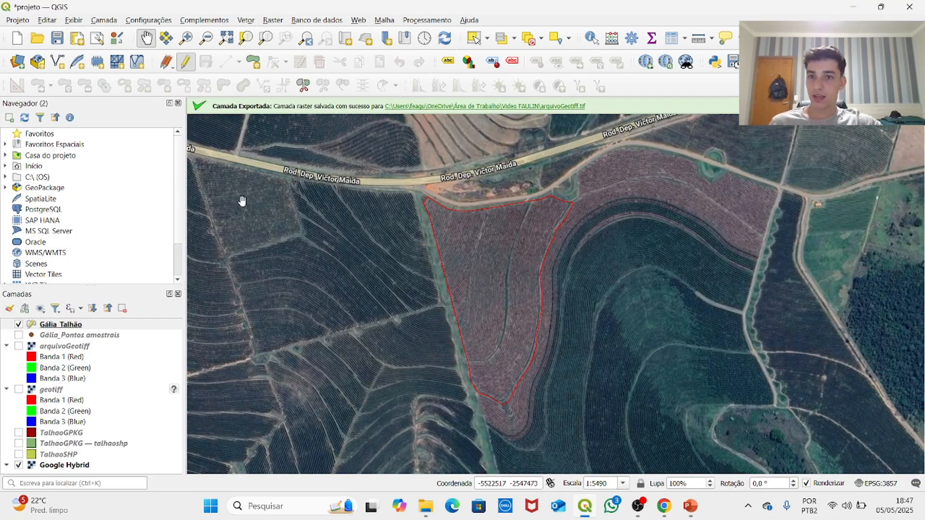
click(185, 61)
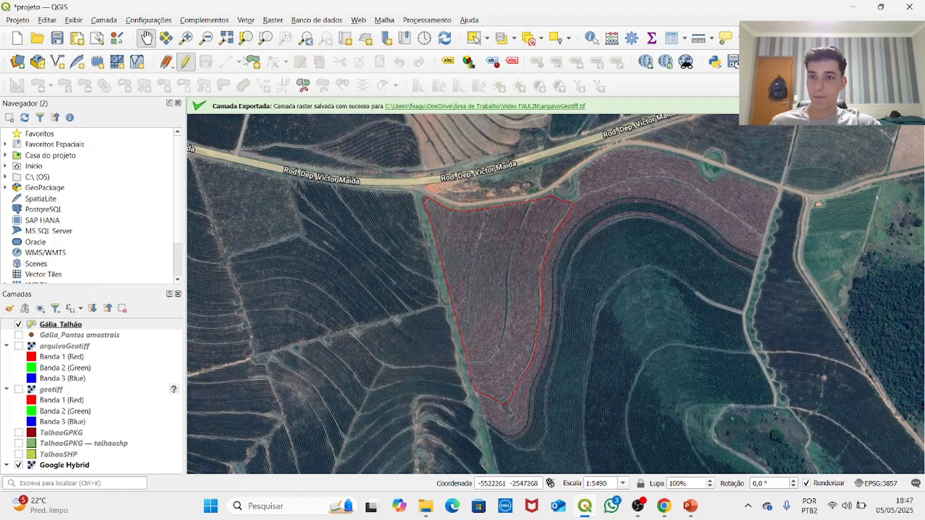
- Try adding a polygon to Gália_Talhão over the neighbouring western field and the existing plot's western edge, and undo the addition
click(253, 62)
click(411, 191)
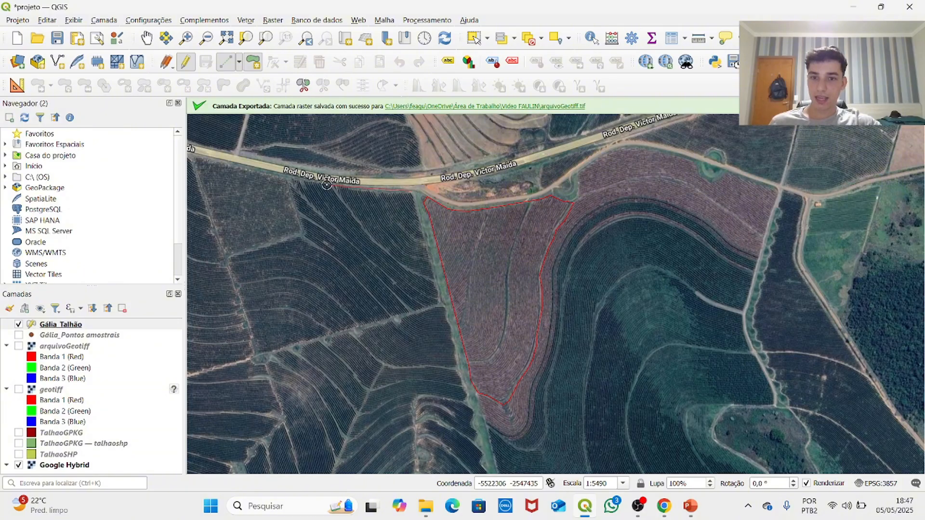
click(291, 181)
click(299, 230)
click(236, 254)
click(252, 356)
click(364, 329)
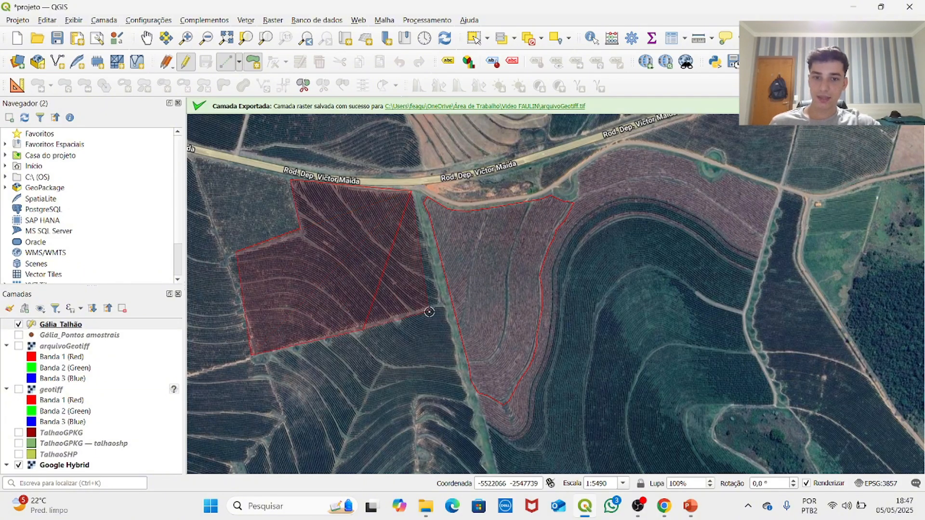
click(430, 313)
click(476, 390)
click(497, 402)
click(450, 201)
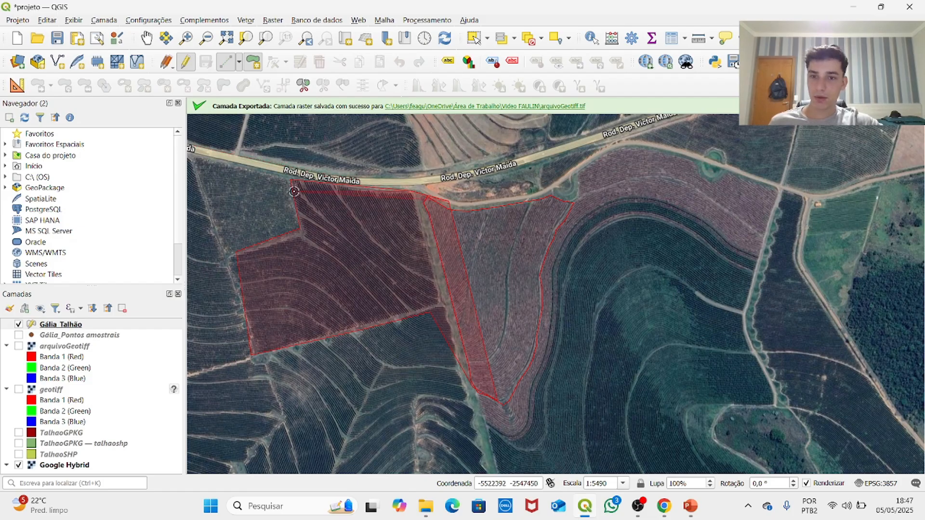
click(468, 194)
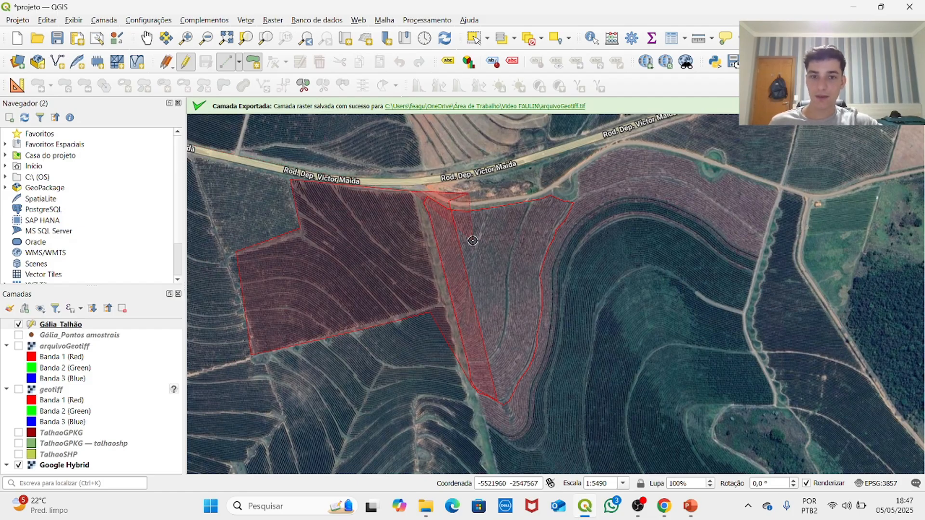
right_click(473, 240)
click(441, 287)
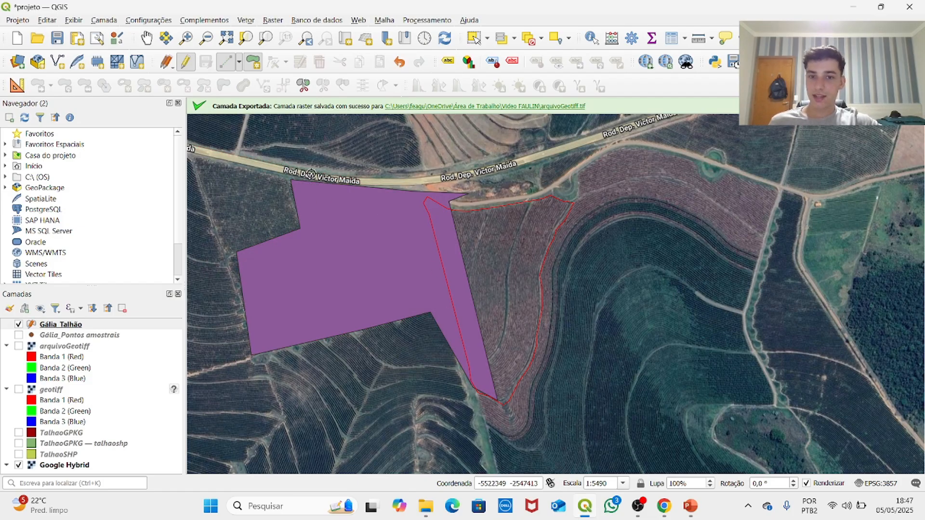
key(ctrl+z)
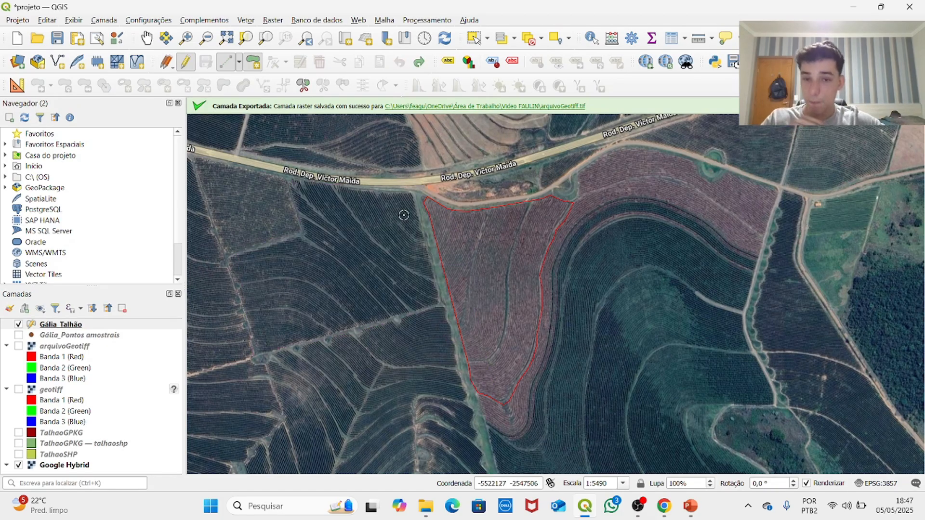